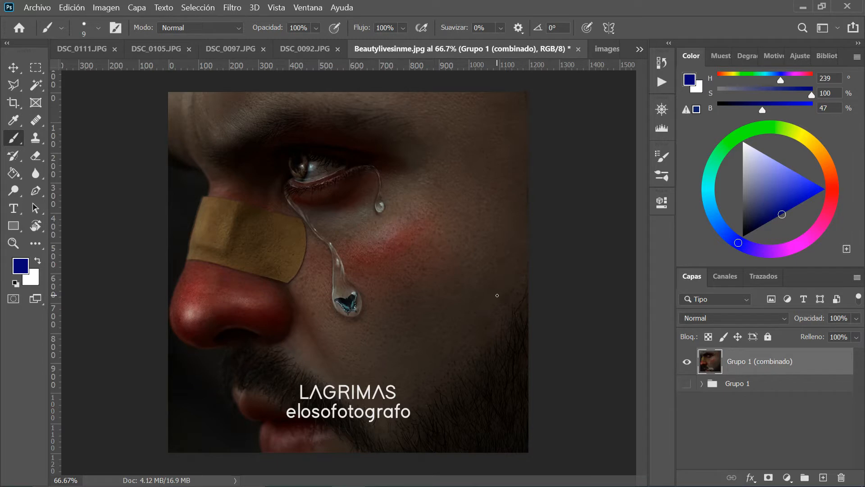
# Compare the finished tears artwork with the images (1).jpeg tear reference and the unedited DSC_0076.JPG portrait
pyautogui.click(606, 49)
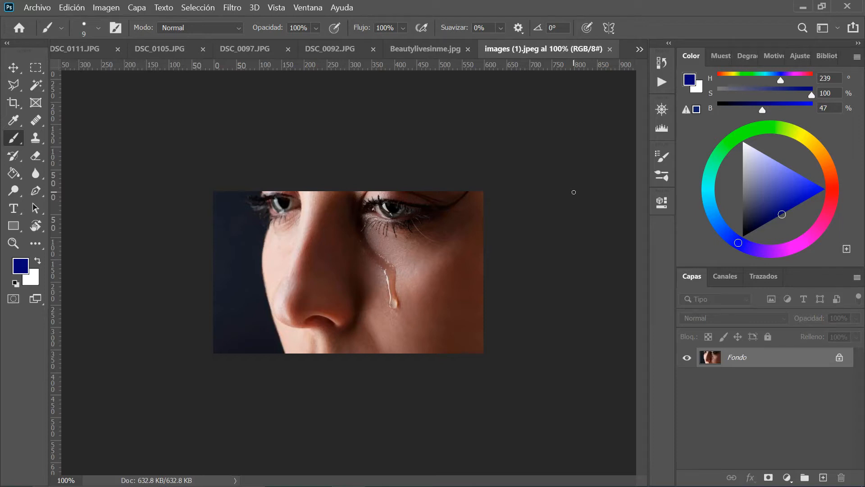
pyautogui.click(444, 48)
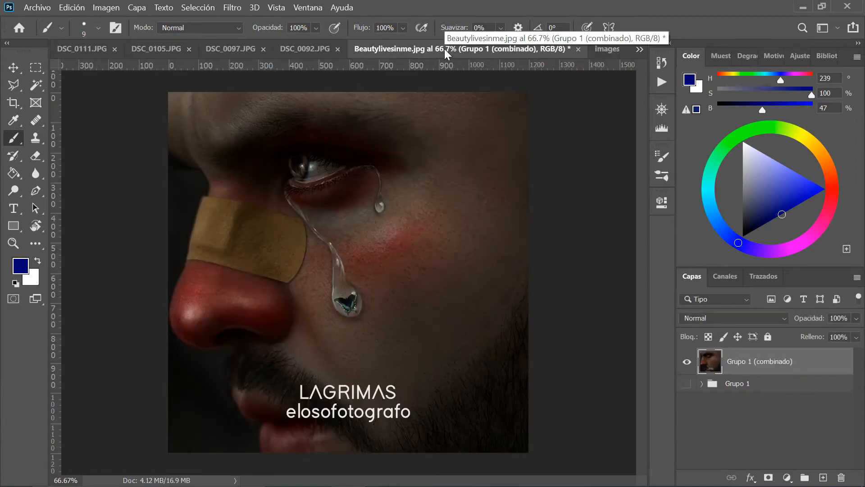
pyautogui.click(614, 54)
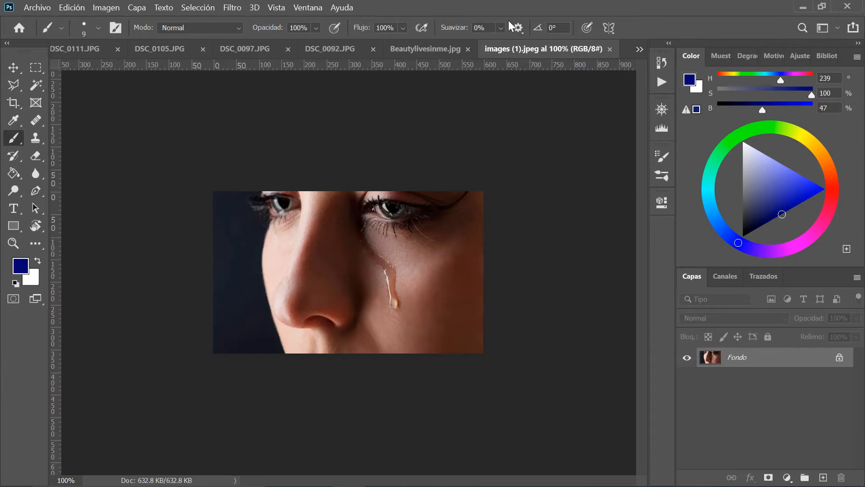
pyautogui.click(432, 50)
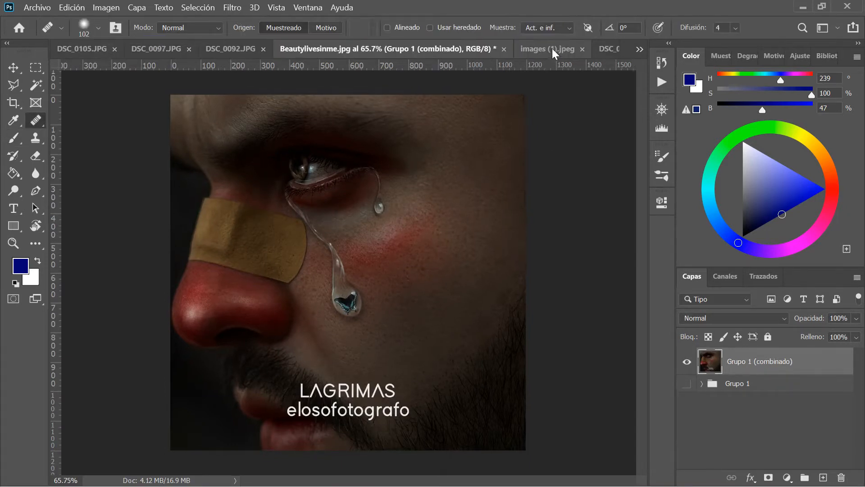
pyautogui.click(601, 45)
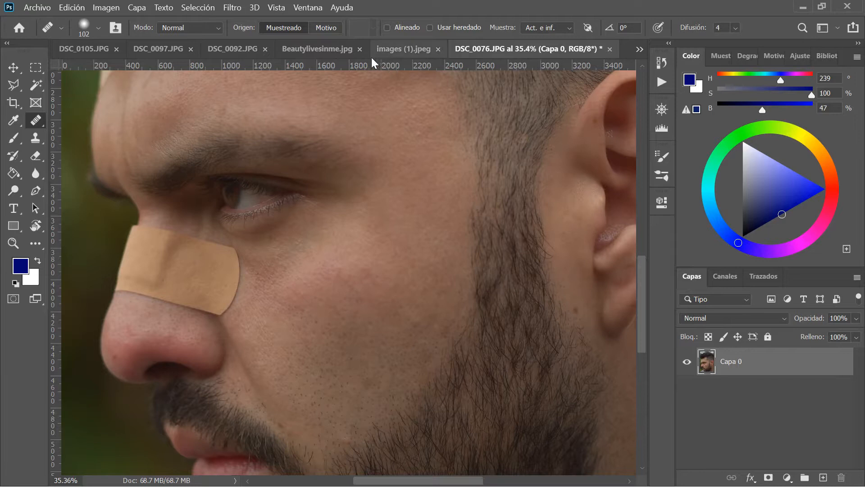
pyautogui.click(358, 55)
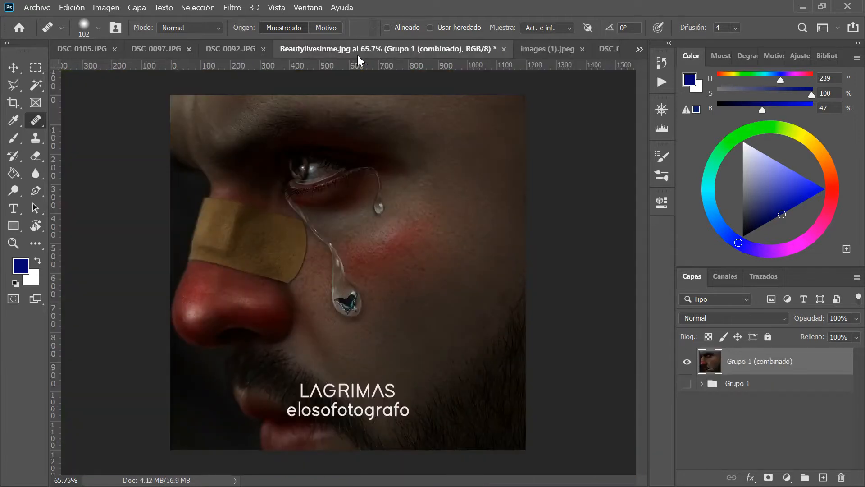
pyautogui.click(614, 52)
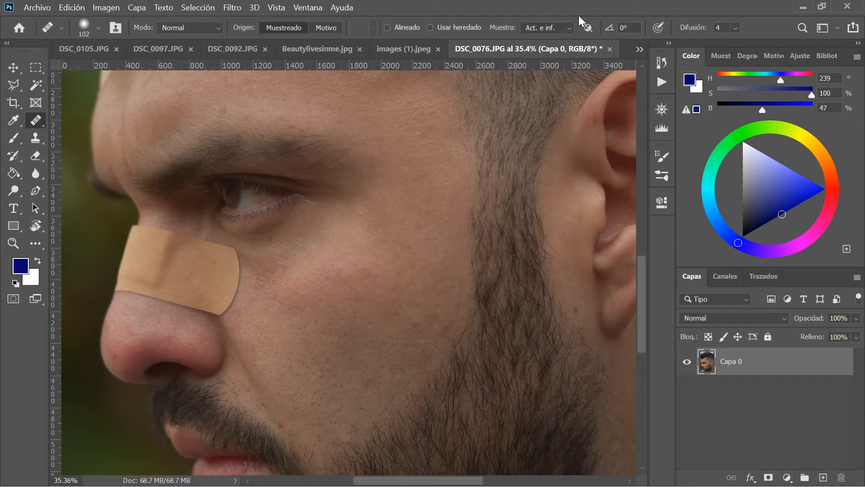
pyautogui.click(339, 52)
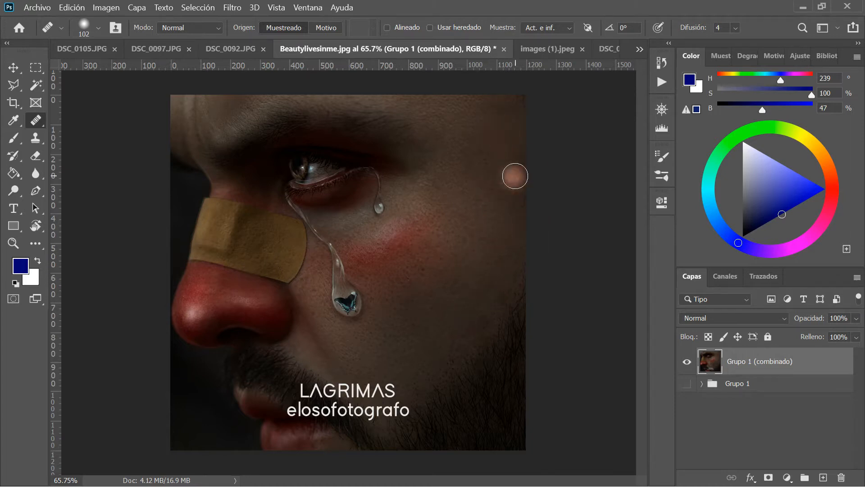
pyautogui.click(605, 57)
pyautogui.scroll(-1, 401, 244)
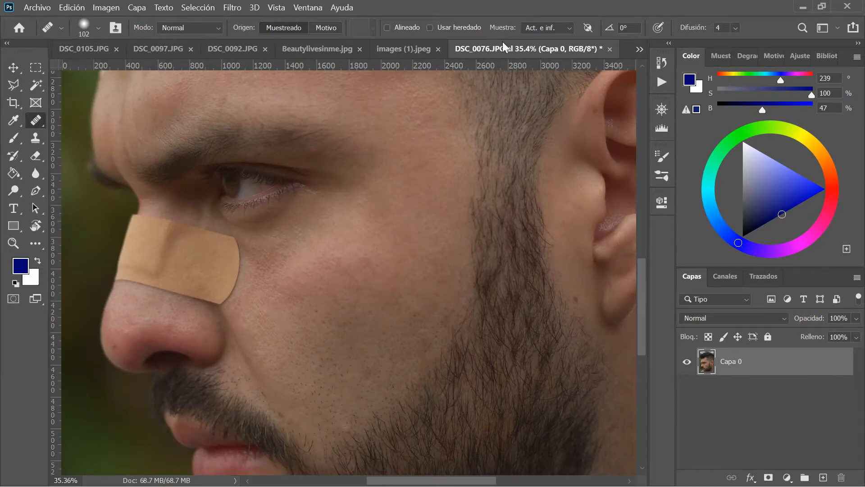
pyautogui.keyDown('alt'); pyautogui.click(216, 226); pyautogui.keyUp('alt')
# Switch to the freehand Lasso tool and set its feather to 0.5 px
pyautogui.click(15, 89)
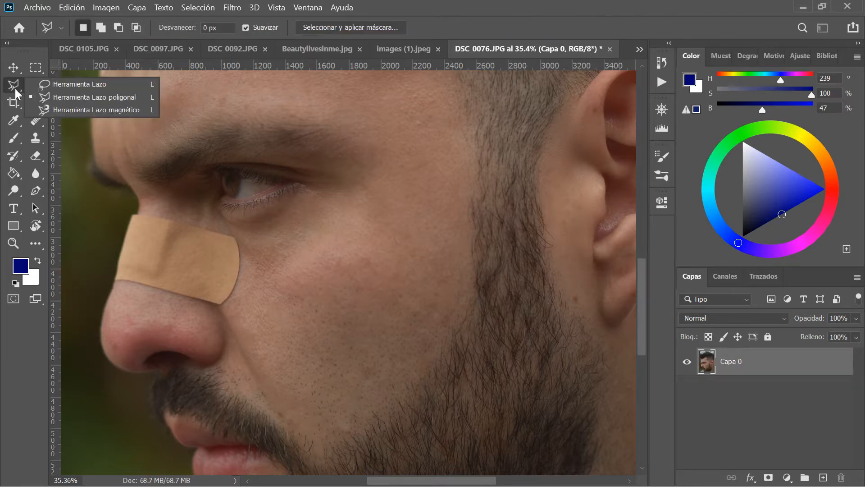
pyautogui.click(77, 88)
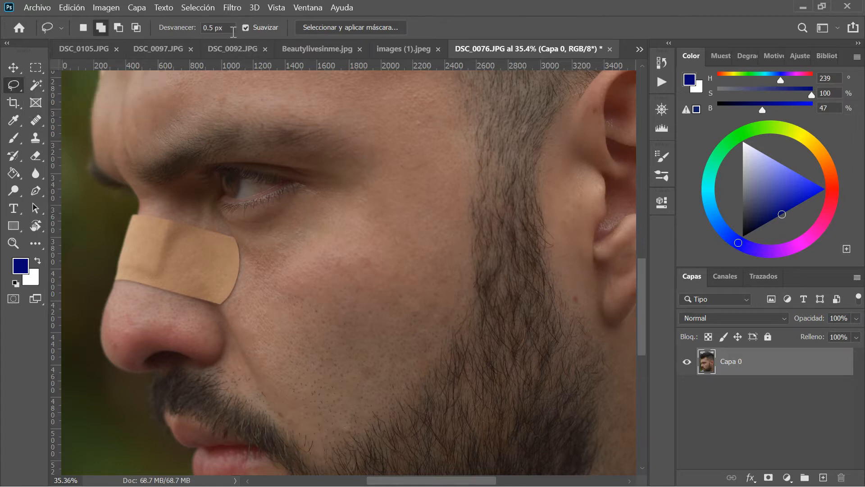
pyautogui.click(202, 31)
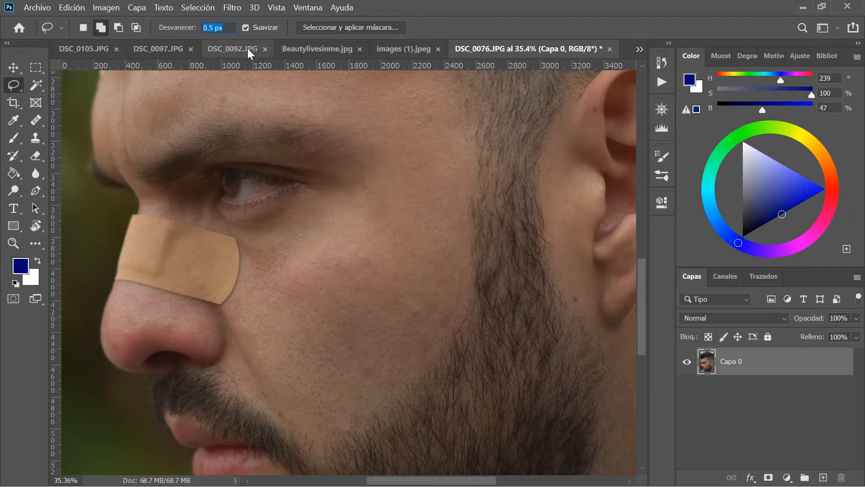
pyautogui.write('4')
pyautogui.press('Return')
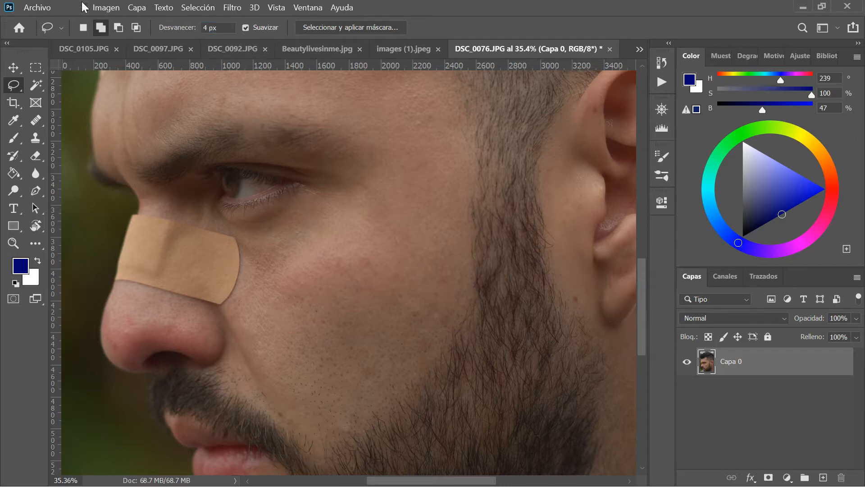
pyautogui.doubleClick(209, 28)
pyautogui.write('1')
pyautogui.press('Return')
pyautogui.press('Return')
pyautogui.write('.5')
pyautogui.press('Return')
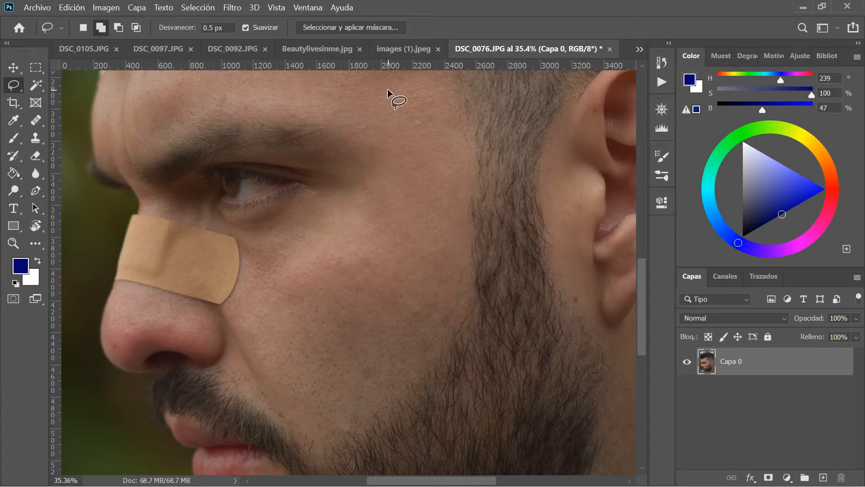
# Place the images (1).jpeg reference side by side with the DSC_0076.JPG portrait, showing its tear at 200% next to the man's eye and cheek
pyautogui.moveTo(421, 51); pyautogui.dragTo(0, 144)
pyautogui.moveTo(50, 115); pyautogui.dragTo(53, 117)
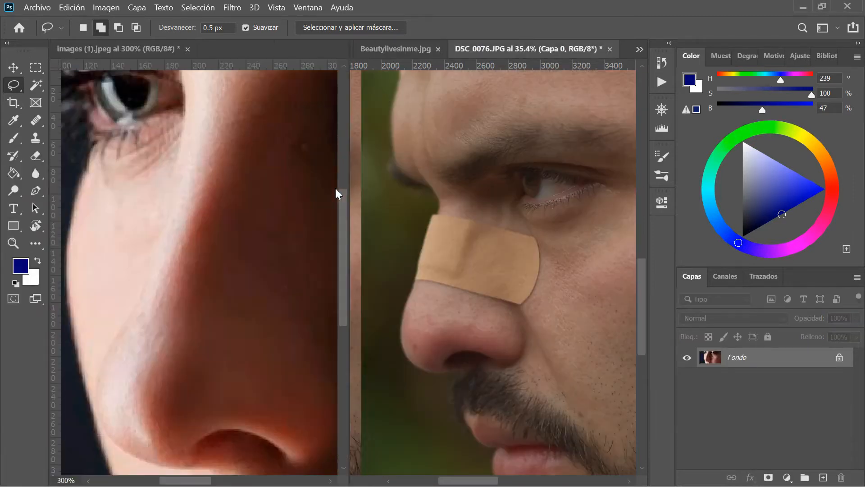
pyautogui.moveTo(271, 215); pyautogui.dragTo(120, 232)
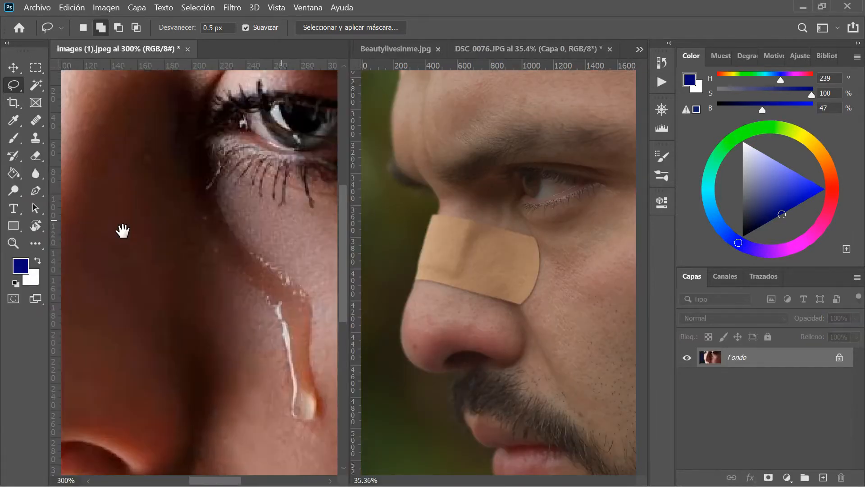
pyautogui.moveTo(228, 232); pyautogui.dragTo(157, 187)
pyautogui.press('z')
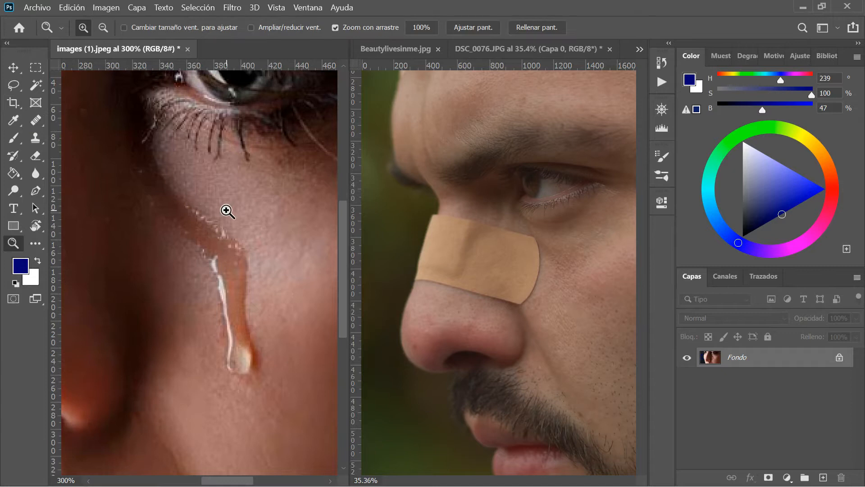
pyautogui.keyDown('alt'); pyautogui.click(226, 216); pyautogui.keyUp('alt')
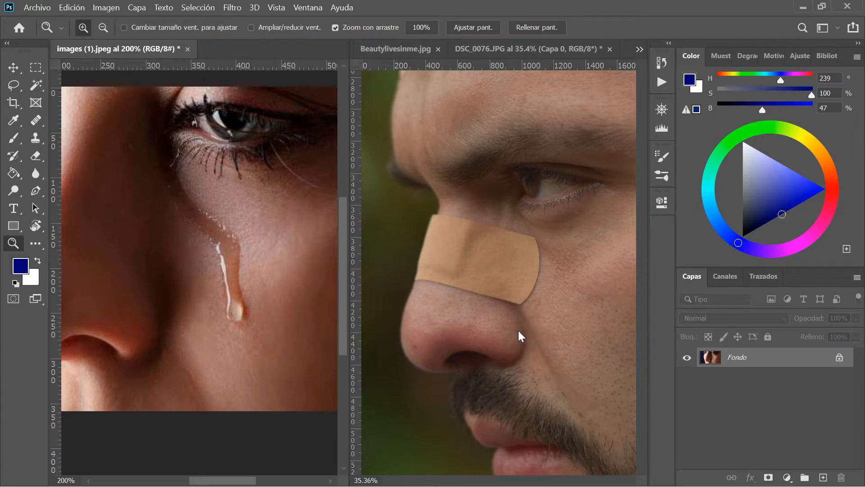
pyautogui.click(560, 315)
pyautogui.moveTo(595, 329); pyautogui.dragTo(520, 310)
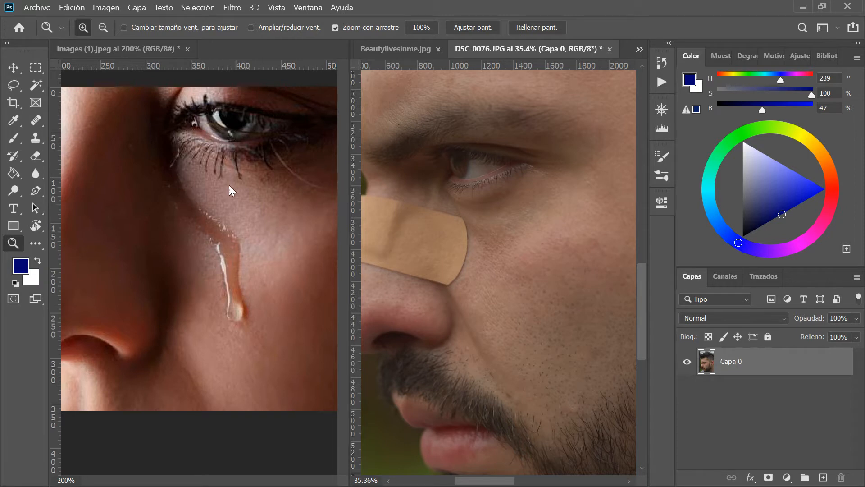
# Outline a long tear with the Lasso tool, running from the inner corner of the man's eye down the cheek to a rounded drop
pyautogui.press('b')
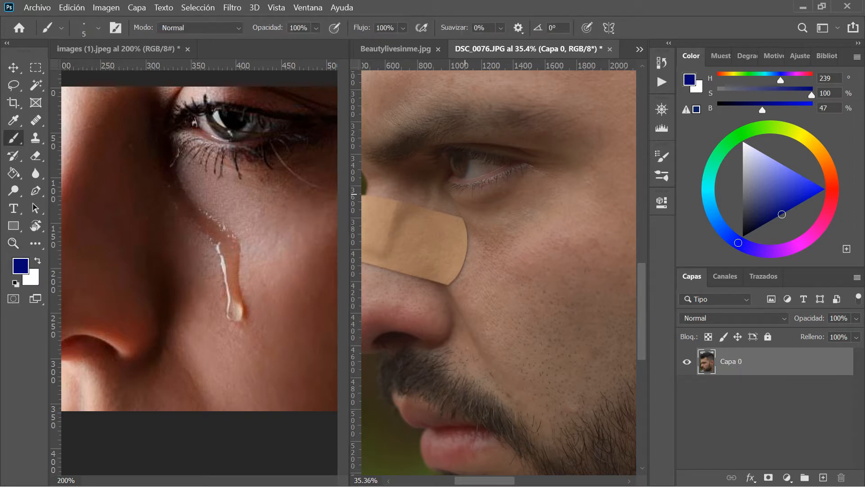
pyautogui.click(13, 86)
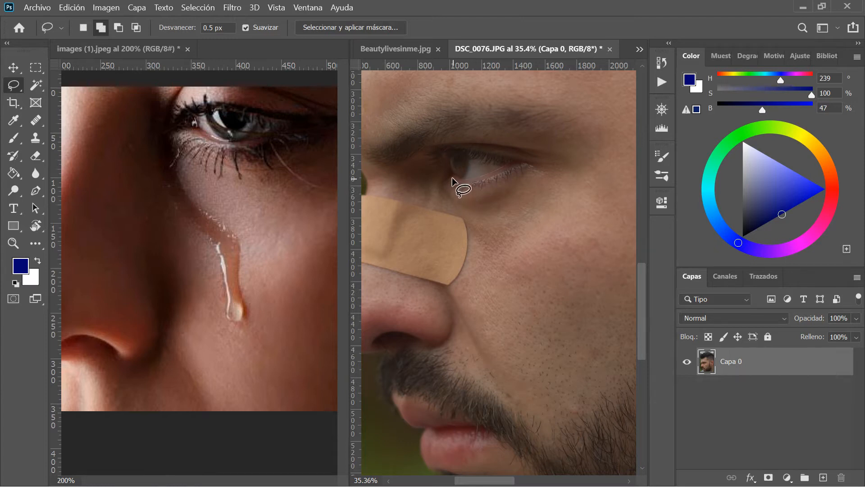
pyautogui.moveTo(454, 179)
pyautogui.mouseDown()
pyautogui.moveTo(511, 231)
pyautogui.moveTo(527, 270)
pyautogui.moveTo(520, 288)
pyautogui.moveTo(511, 278)
pyautogui.moveTo(507, 248)
pyautogui.mouseUp()
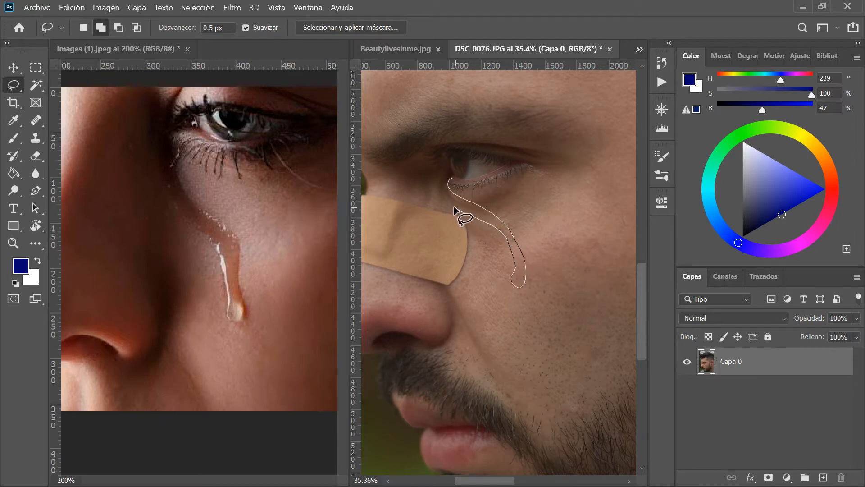
pyautogui.moveTo(445, 198); pyautogui.dragTo(449, 180)
# Subtract a sliver from the tear selection's upper edge below the inner eye corner to make its stream thinner
pyautogui.click(118, 28)
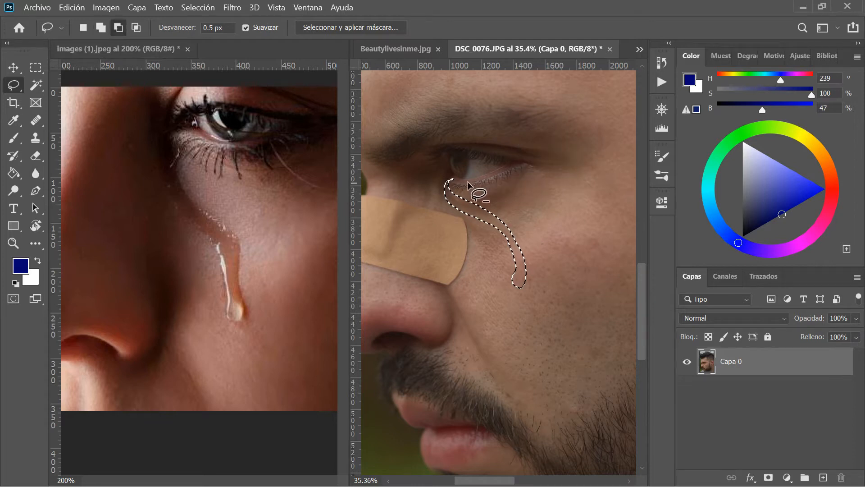
pyautogui.moveTo(453, 181)
pyautogui.mouseDown()
pyautogui.moveTo(462, 206)
pyautogui.moveTo(560, 170)
pyautogui.moveTo(498, 178)
pyautogui.moveTo(479, 203)
pyautogui.mouseUp()
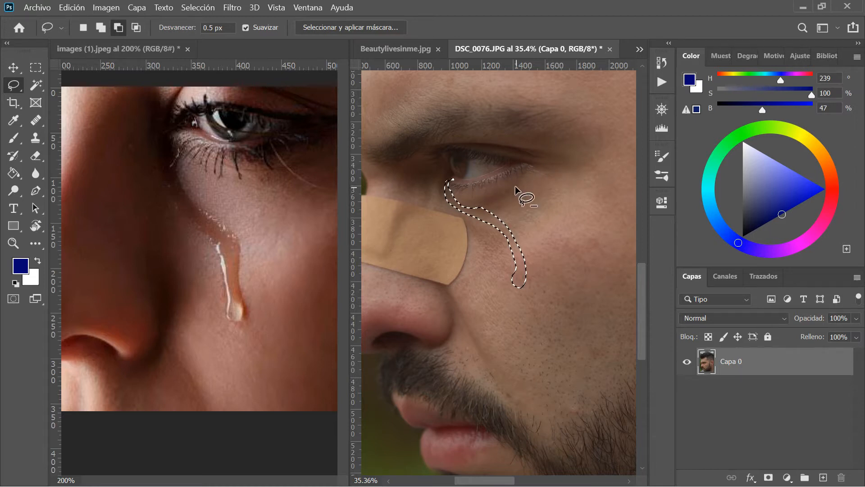
pyautogui.moveTo(467, 191)
pyautogui.mouseDown()
pyautogui.moveTo(473, 206)
pyautogui.moveTo(504, 209)
pyautogui.moveTo(560, 179)
pyautogui.mouseUp()
pyautogui.moveTo(462, 191)
pyautogui.mouseDown()
pyautogui.moveTo(469, 206)
pyautogui.moveTo(556, 205)
pyautogui.mouseUp()
# Add a second, shorter tear from the outer eye corner to the selection and copy both tear shapes onto a new layer
pyautogui.click(100, 27)
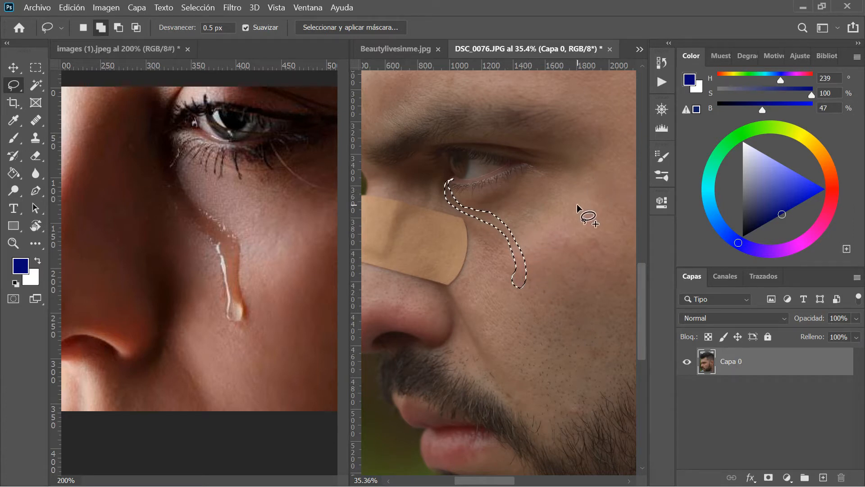
pyautogui.click(119, 27)
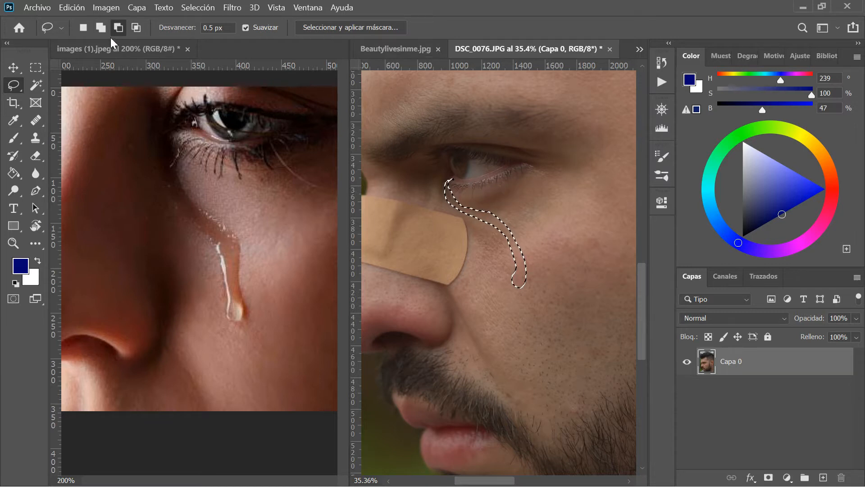
pyautogui.click(100, 27)
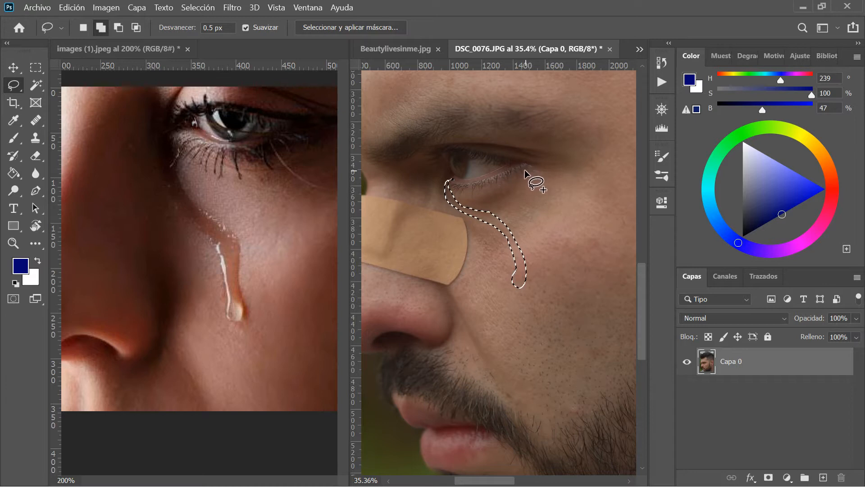
pyautogui.moveTo(525, 169)
pyautogui.mouseDown()
pyautogui.moveTo(546, 180)
pyautogui.moveTo(561, 218)
pyautogui.moveTo(567, 208)
pyautogui.moveTo(544, 170)
pyautogui.moveTo(526, 165)
pyautogui.mouseUp()
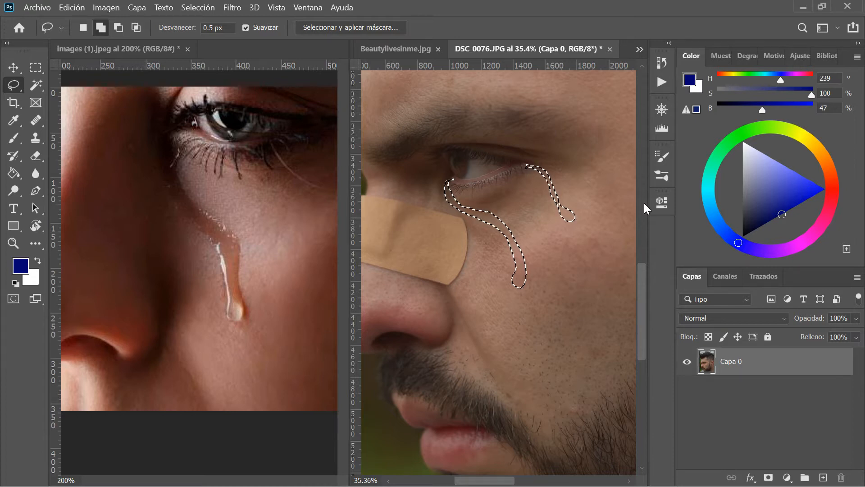
pyautogui.hotkey('ctrl', 'j')
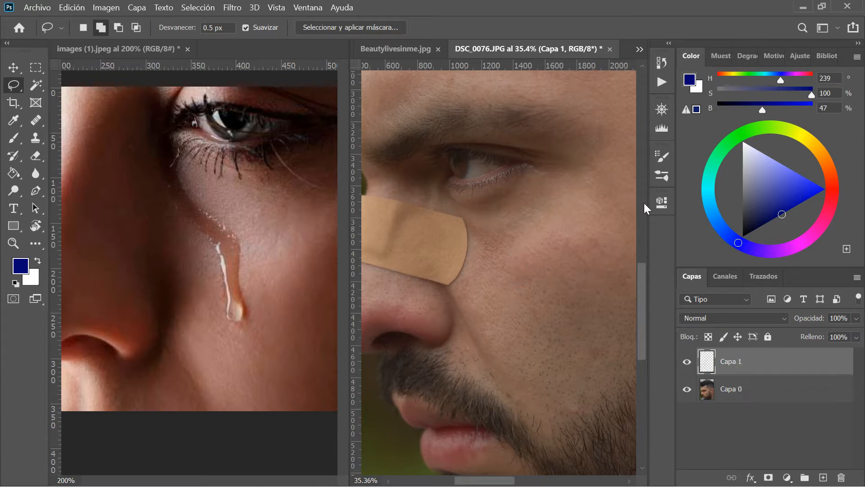
pyautogui.click(20, 68)
pyautogui.moveTo(539, 246)
pyautogui.mouseDown()
pyautogui.moveTo(583, 381)
pyautogui.moveTo(587, 353)
pyautogui.moveTo(524, 230)
pyautogui.moveTo(546, 257)
pyautogui.mouseUp()
pyautogui.hotkey('ctrl', 'z')
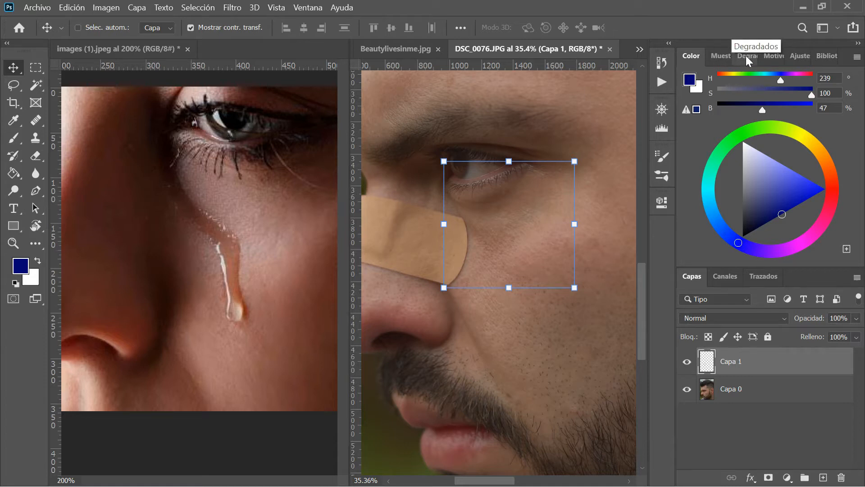
# Put the copied tear layer into a new group and name the group Lagrima
pyautogui.hotkey('ctrl', 'g')
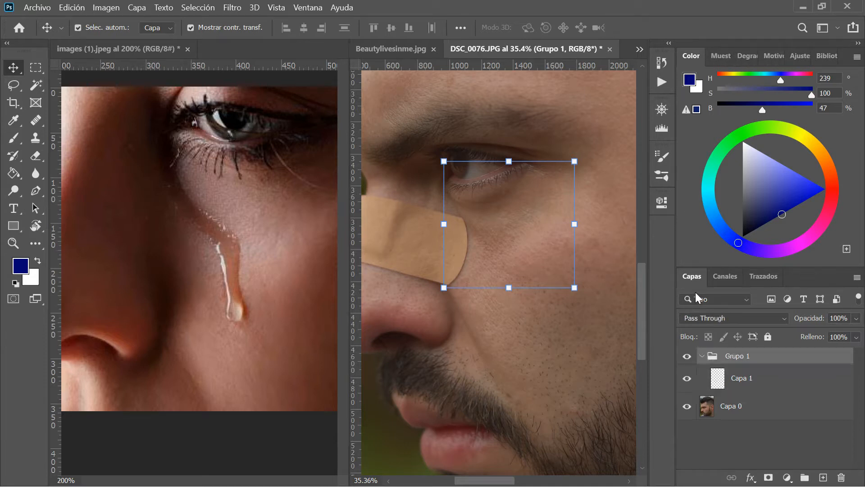
pyautogui.doubleClick(748, 355)
pyautogui.write('Lagrima')
pyautogui.press('Return')
# Rename the tear layer inside the Lagrima group as Base
pyautogui.click(749, 380)
pyautogui.doubleClick(754, 379)
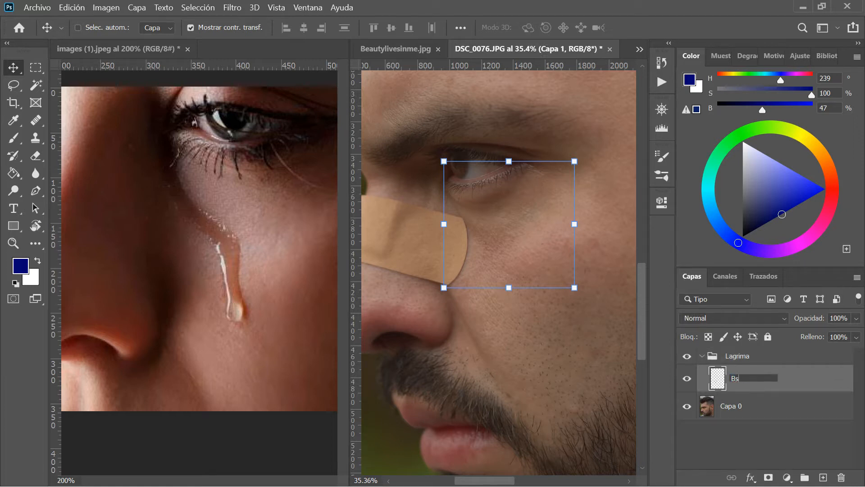
pyautogui.write('Base')
pyautogui.press('Return')
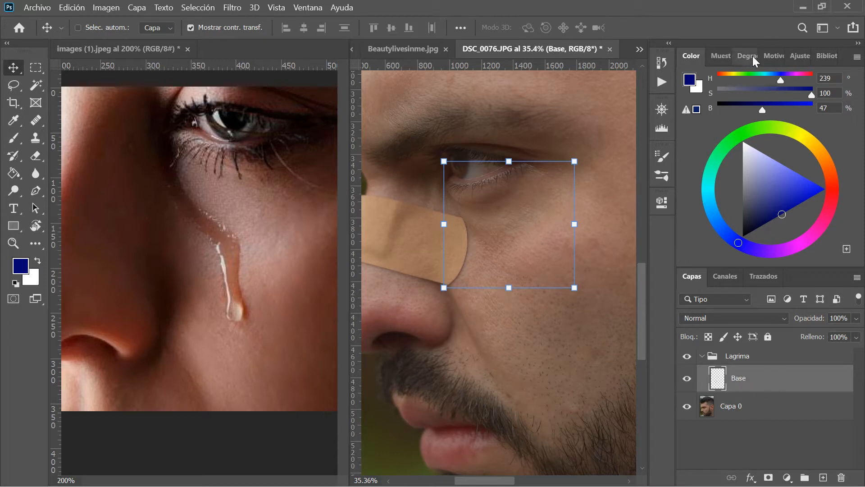
# Add a Hue/Saturation adjustment layer above the Base tear layer and clip it to Base
pyautogui.click(792, 57)
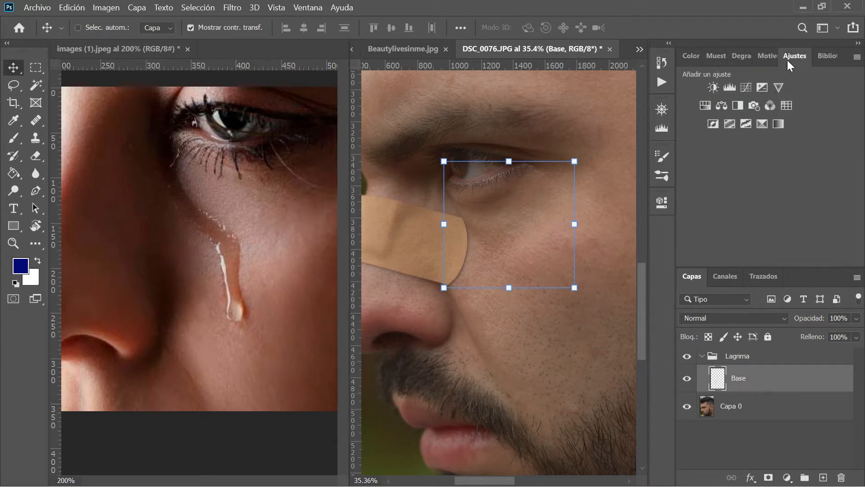
pyautogui.click(711, 103)
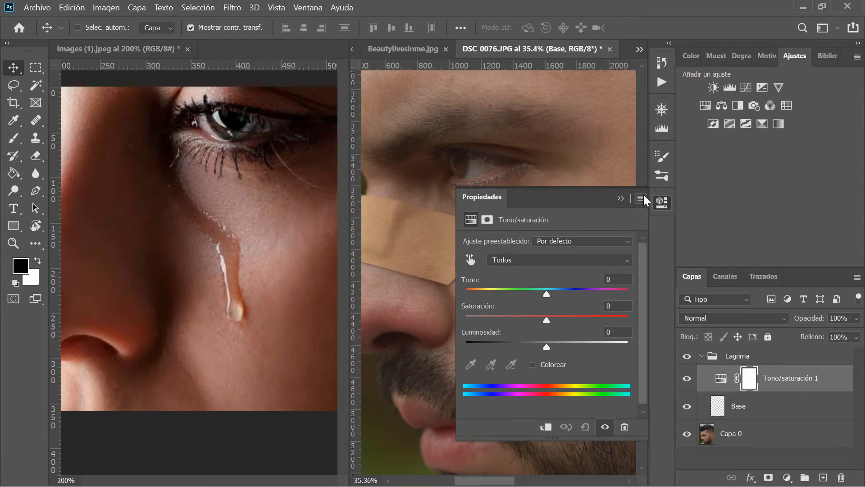
pyautogui.moveTo(593, 204); pyautogui.dragTo(819, 92)
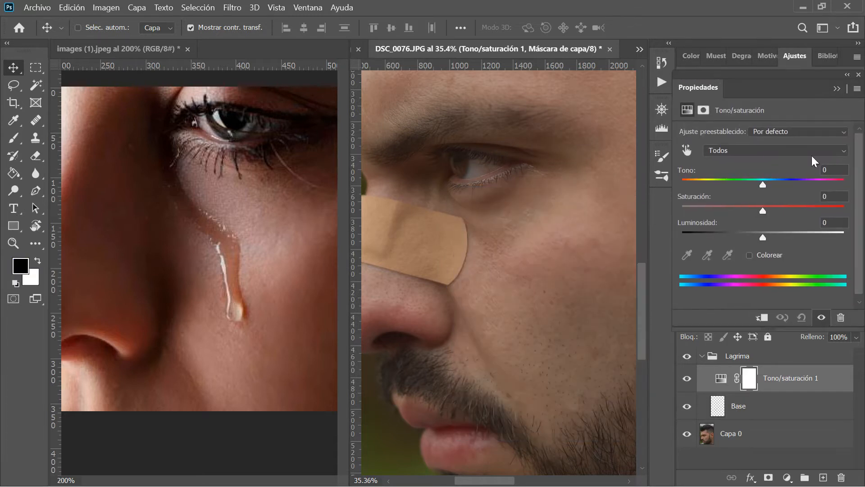
pyautogui.keyDown('alt'); pyautogui.click(727, 393); pyautogui.keyUp('alt')
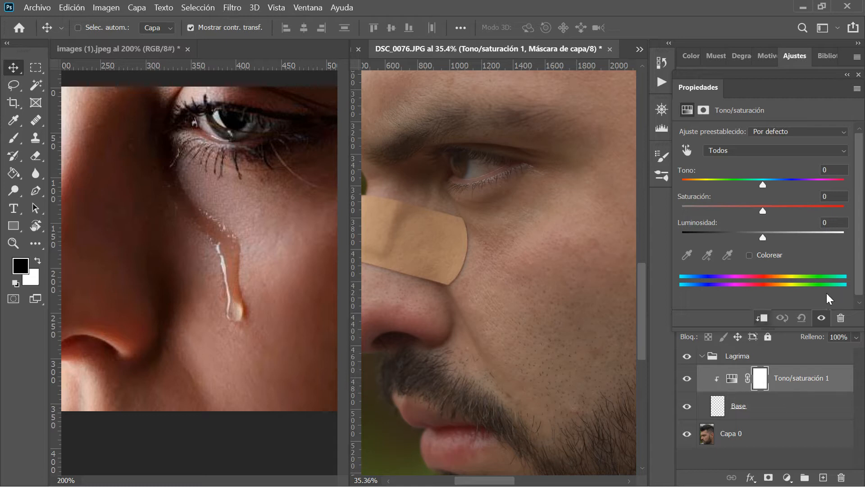
pyautogui.keyDown('alt'); pyautogui.click(738, 384); pyautogui.keyUp('alt')
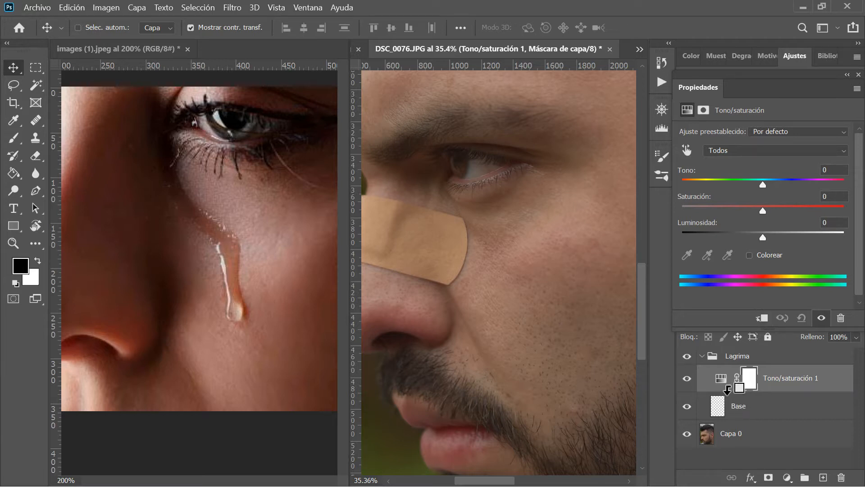
pyautogui.keyDown('alt'); pyautogui.click(728, 389); pyautogui.keyUp('alt')
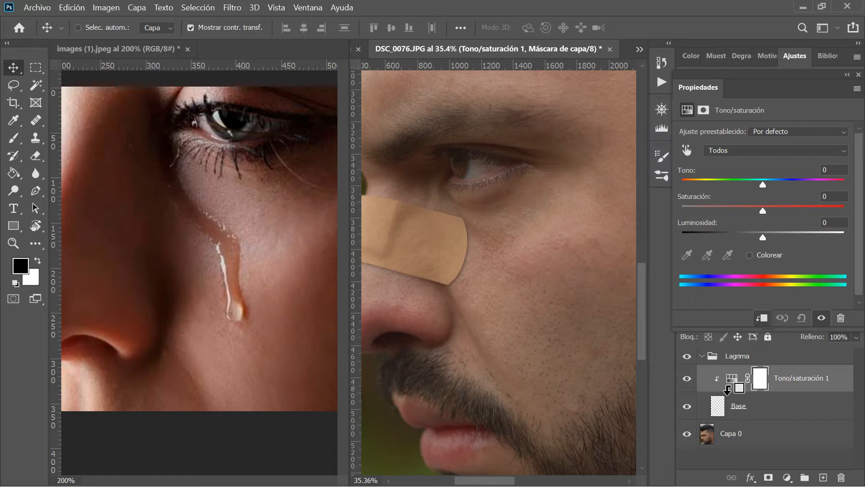
# Try a saturation of -100 on the tear adjustment, undo it, and release and restore its clipping to Base
pyautogui.moveTo(763, 210); pyautogui.dragTo(623, 210)
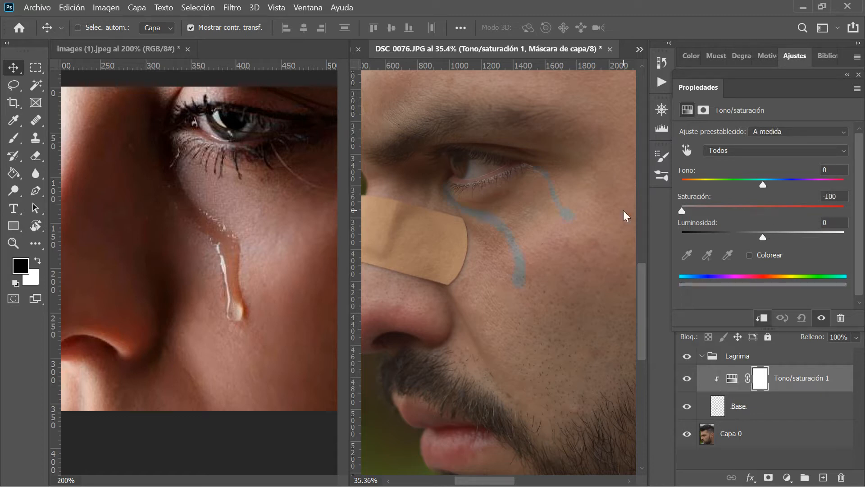
pyautogui.hotkey('ctrl', 'z')
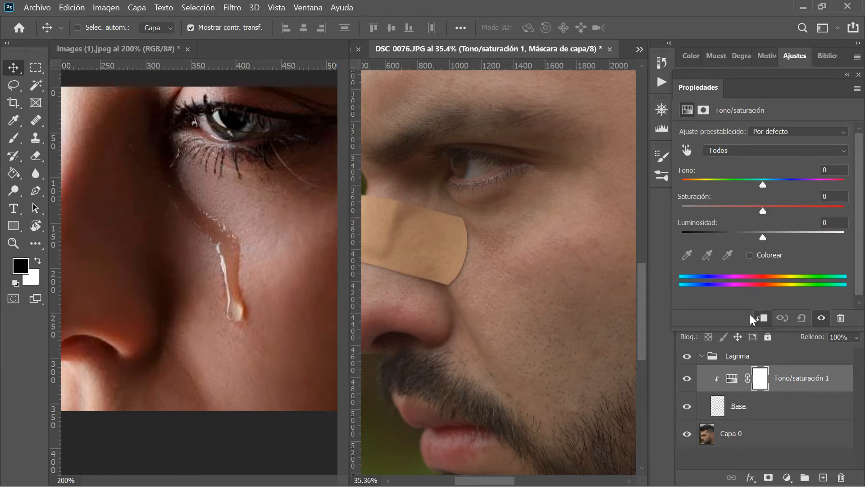
pyautogui.click(761, 318)
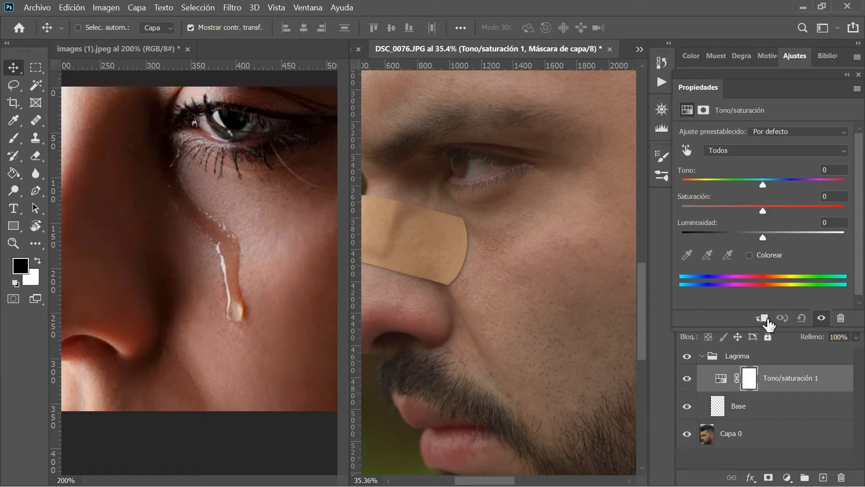
pyautogui.click(762, 318)
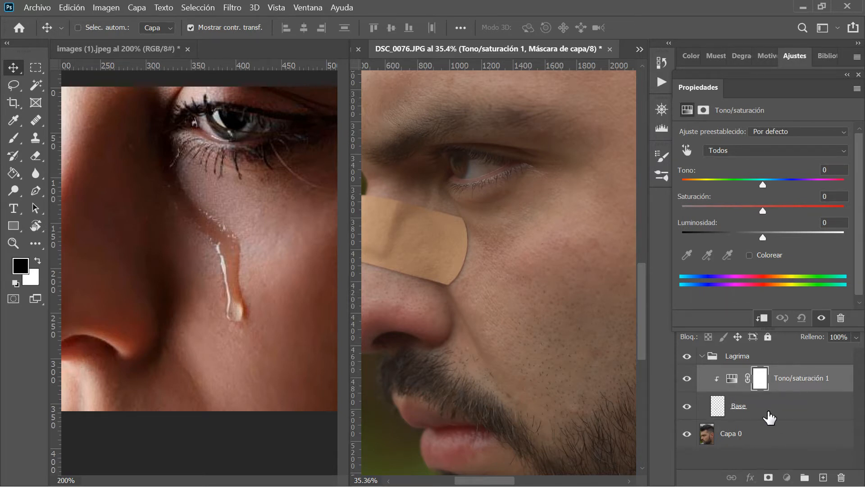
# Test the clipped adjustment at saturation +100 with a 5 px brush scribble on Base over the cheek, and undo the scribble
pyautogui.click(766, 408)
pyautogui.press('b')
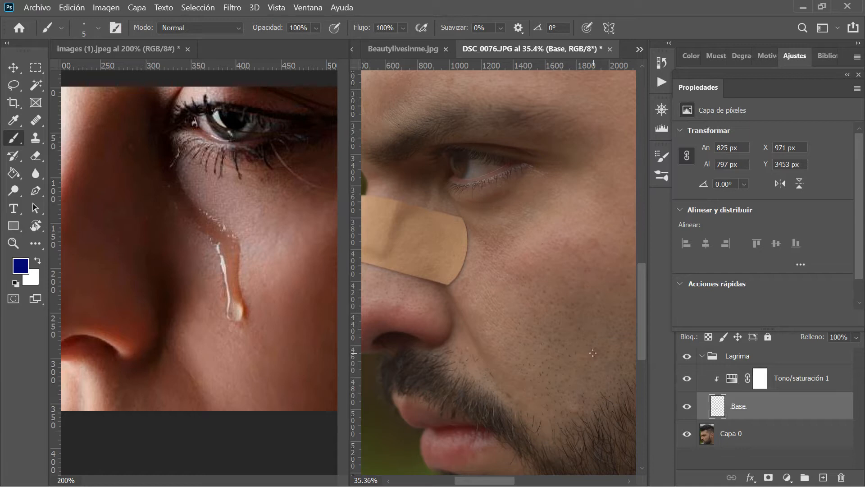
pyautogui.rightClick(569, 366)
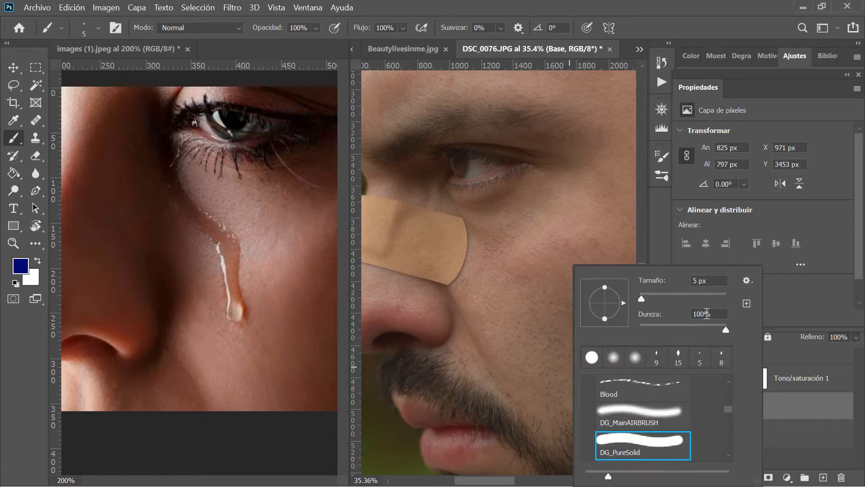
pyautogui.click(791, 370)
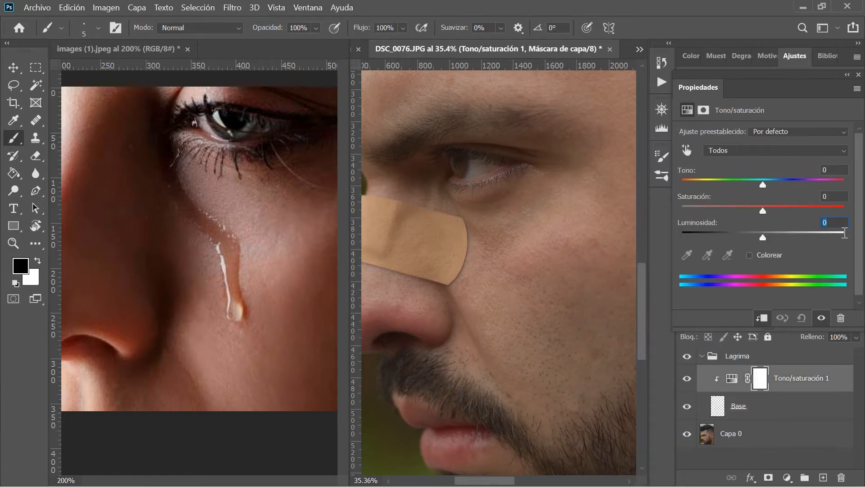
pyautogui.moveTo(833, 210); pyautogui.dragTo(845, 211)
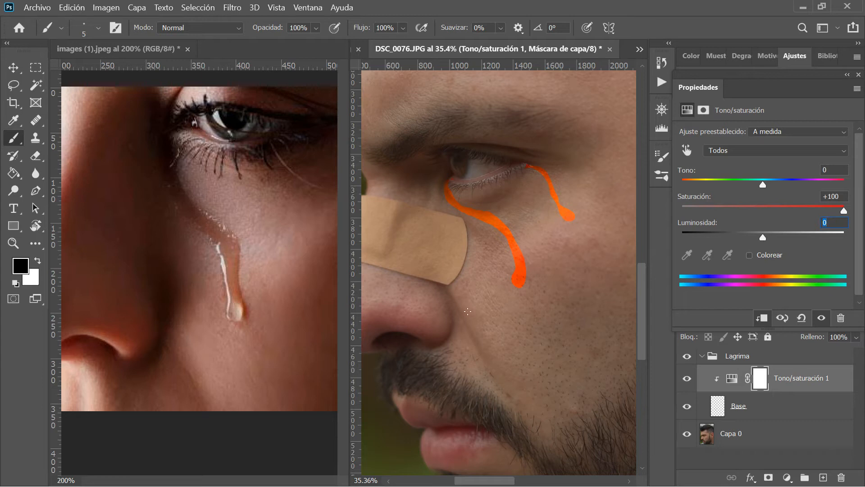
pyautogui.click(759, 408)
pyautogui.moveTo(518, 383)
pyautogui.mouseDown()
pyautogui.moveTo(563, 369)
pyautogui.moveTo(552, 429)
pyautogui.mouseUp()
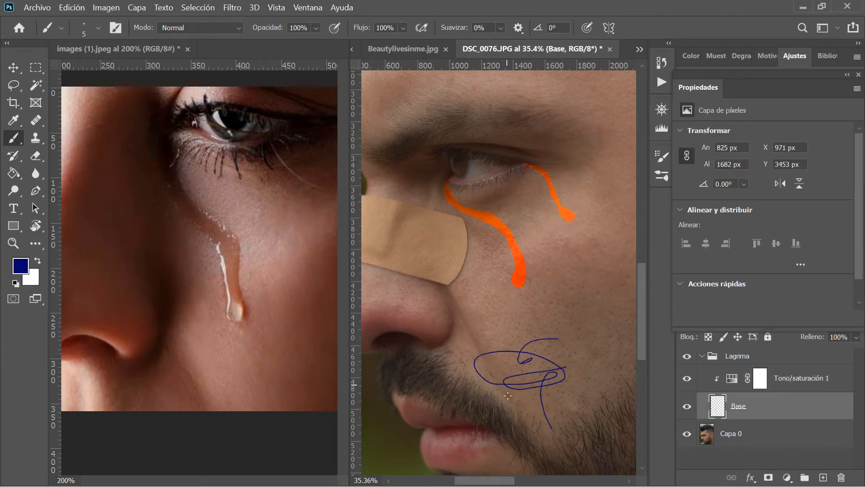
pyautogui.hotkey('ctrl', 'z')
pyautogui.hotkey('ctrl', 'z')
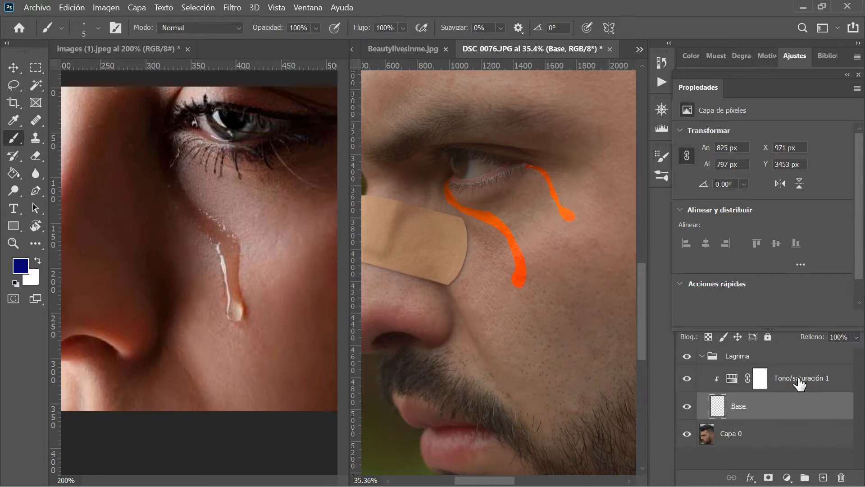
# Set the Hue/Saturation adjustment on the tears to saturation +22 and lightness -8, and close its properties
pyautogui.click(823, 388)
pyautogui.moveTo(841, 212)
pyautogui.mouseDown()
pyautogui.moveTo(760, 215)
pyautogui.moveTo(772, 216)
pyautogui.mouseUp()
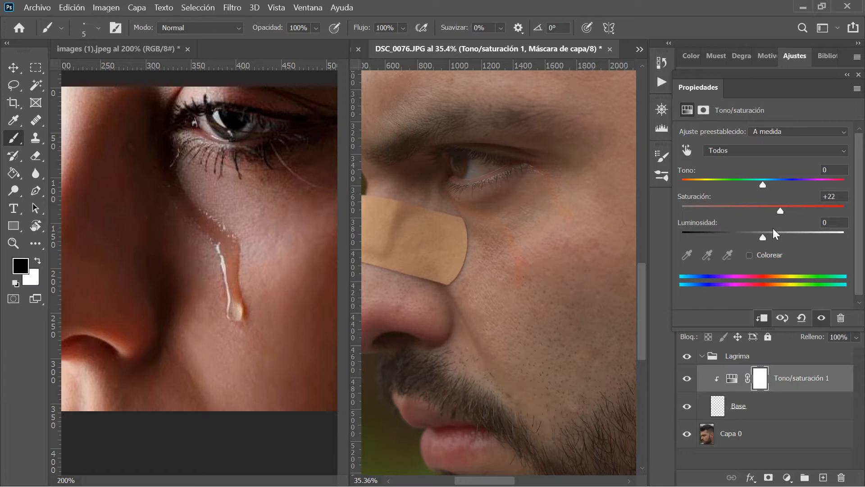
pyautogui.moveTo(764, 239); pyautogui.dragTo(762, 239)
pyautogui.moveTo(758, 237); pyautogui.dragTo(756, 237)
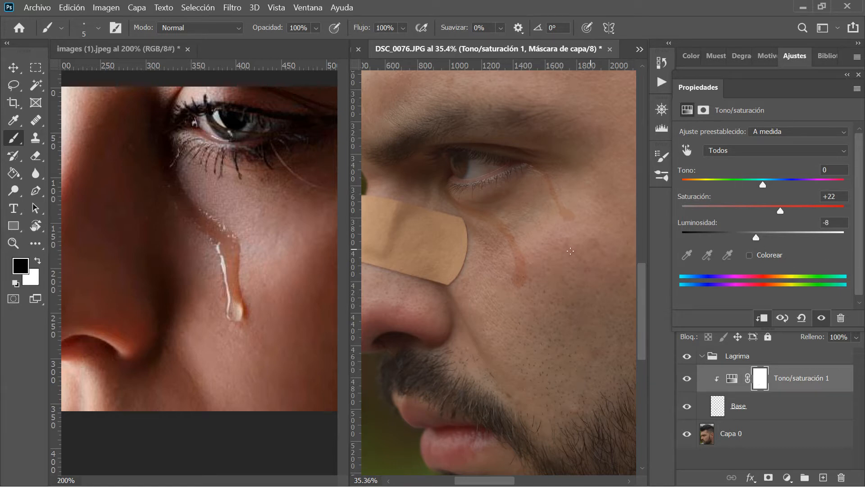
pyautogui.click(859, 75)
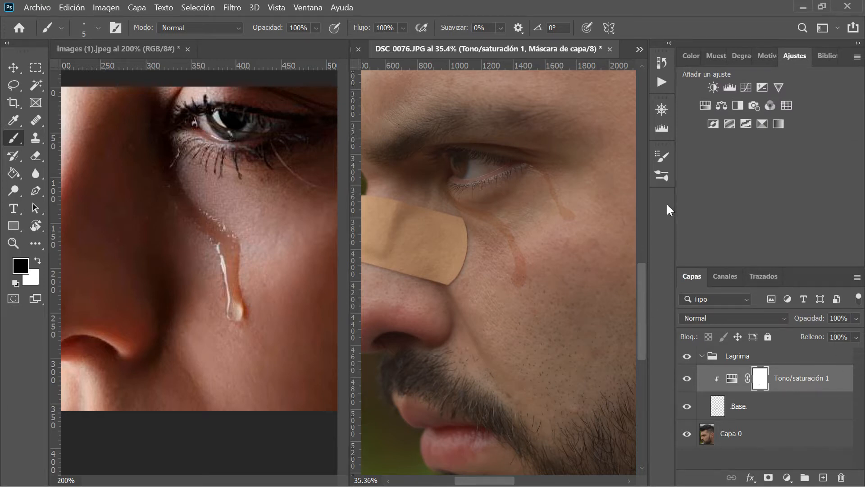
# Merge the Hue/Saturation adjustment with the Base layer, rename the merged layer Base, and compare the portrait with and without it
pyautogui.click(772, 413)
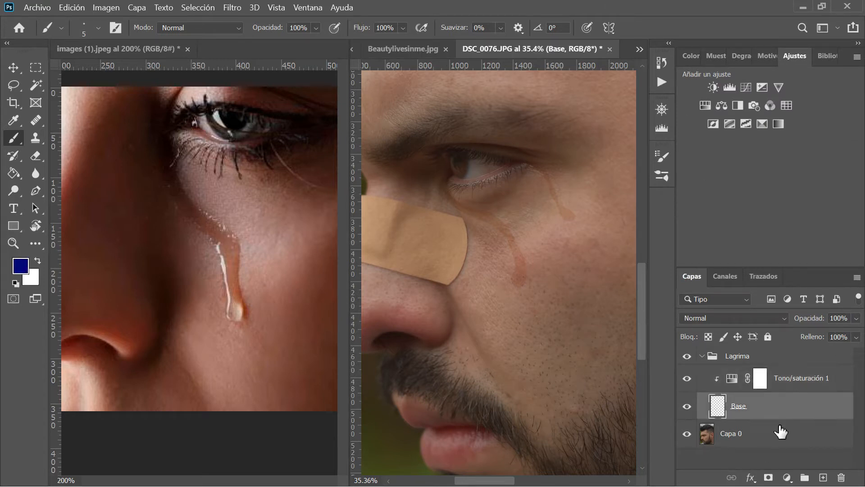
pyautogui.moveTo(487, 481); pyautogui.dragTo(497, 480)
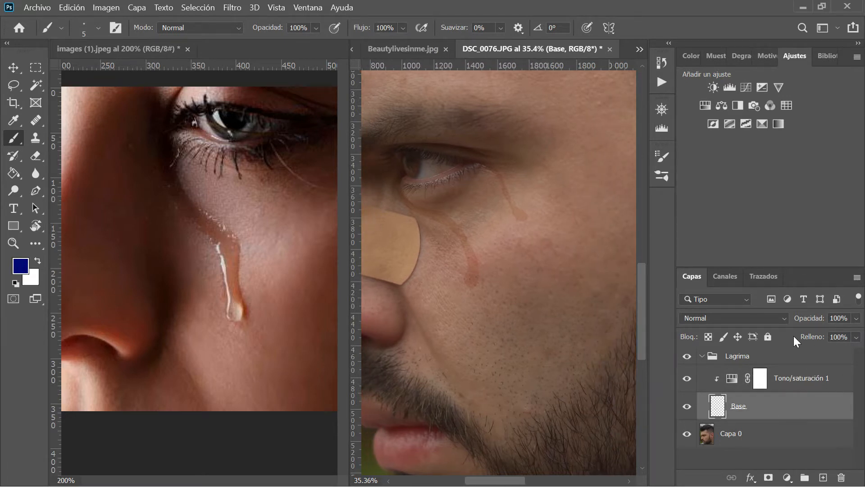
pyautogui.click(834, 377)
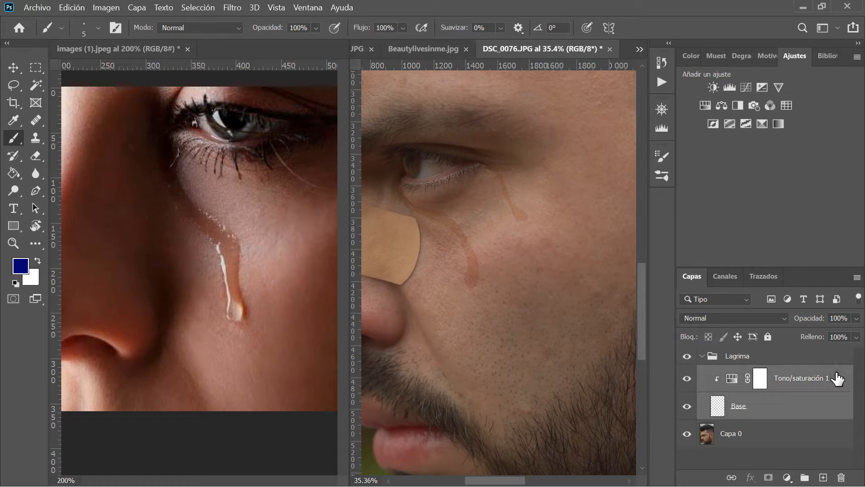
pyautogui.hotkey('ctrl', 'e')
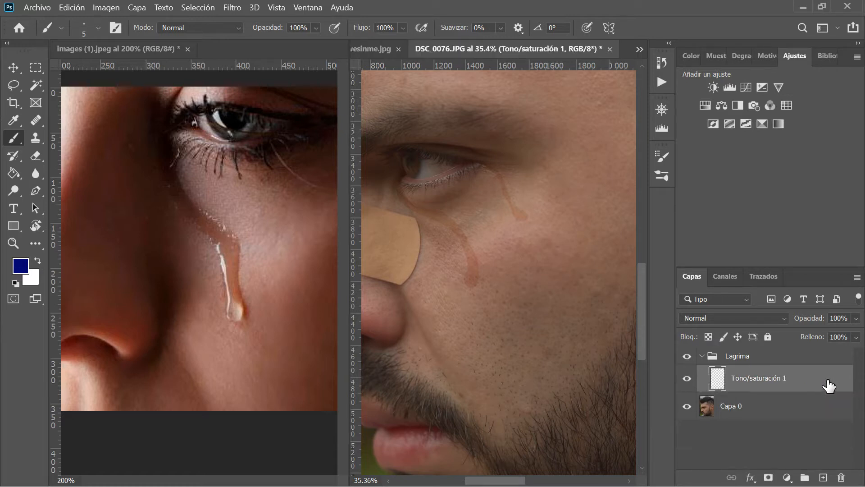
pyautogui.doubleClick(768, 378)
pyautogui.write('Base')
pyautogui.press('Return')
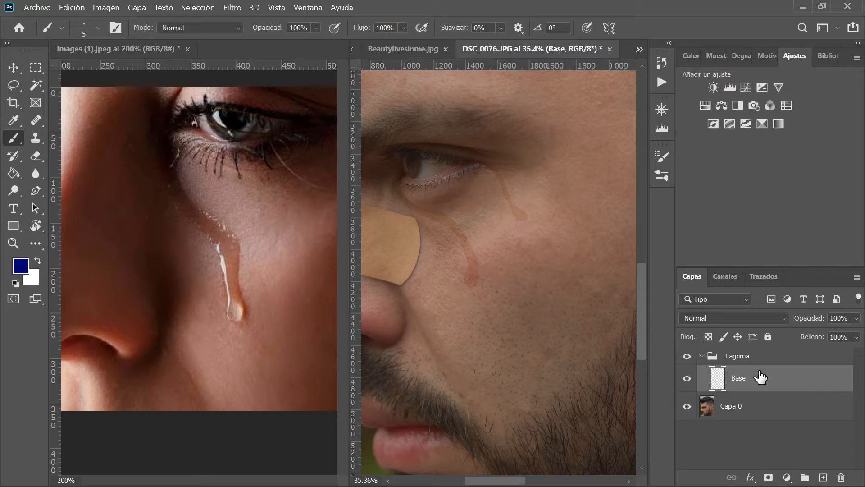
pyautogui.click(685, 381)
pyautogui.click(686, 380)
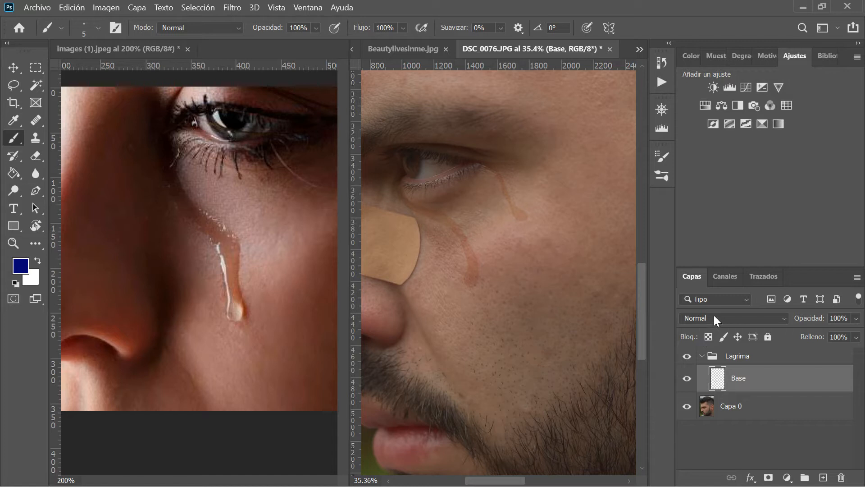
# Enable the Bevel and Emboss layer style on the Base layer, keeping the tears visible beside the style settings
pyautogui.doubleClick(823, 383)
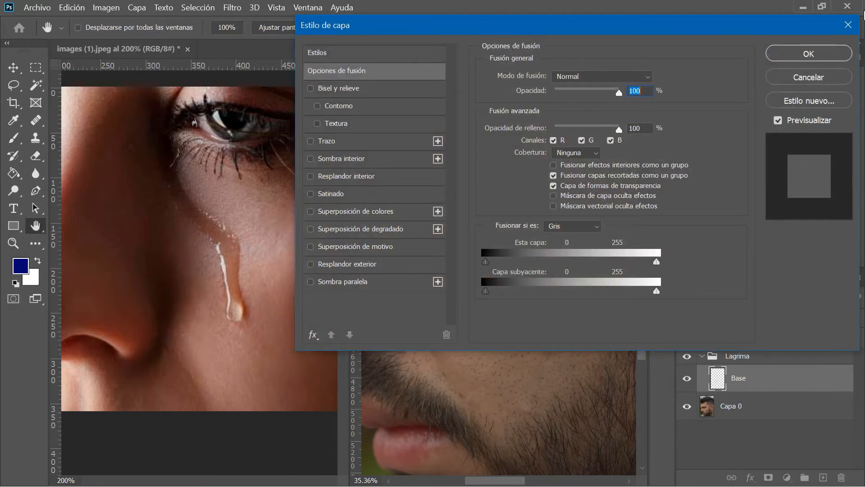
pyautogui.moveTo(328, 22)
pyautogui.mouseDown()
pyautogui.moveTo(490, 128)
pyautogui.moveTo(653, 76)
pyautogui.moveTo(455, 60)
pyautogui.moveTo(439, 48)
pyautogui.moveTo(680, 53)
pyautogui.moveTo(558, 37)
pyautogui.moveTo(585, 36)
pyautogui.mouseUp()
pyautogui.click(582, 95)
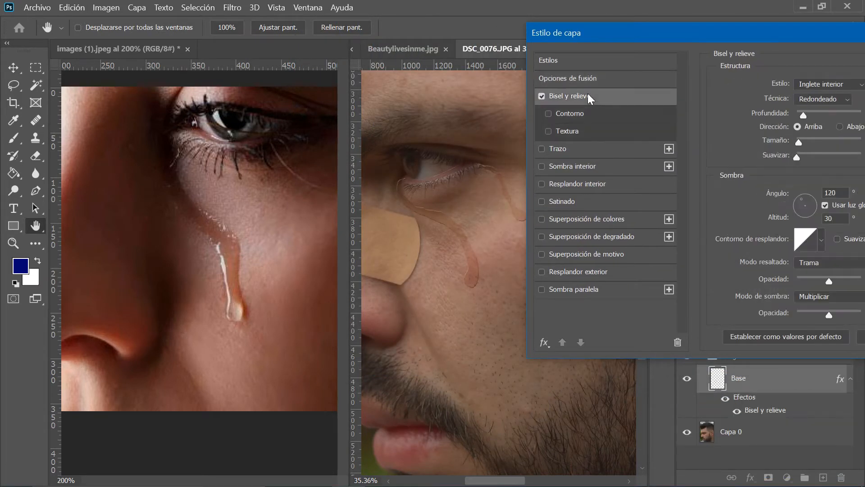
pyautogui.moveTo(640, 39); pyautogui.dragTo(634, 118)
pyautogui.moveTo(793, 117); pyautogui.dragTo(774, 34)
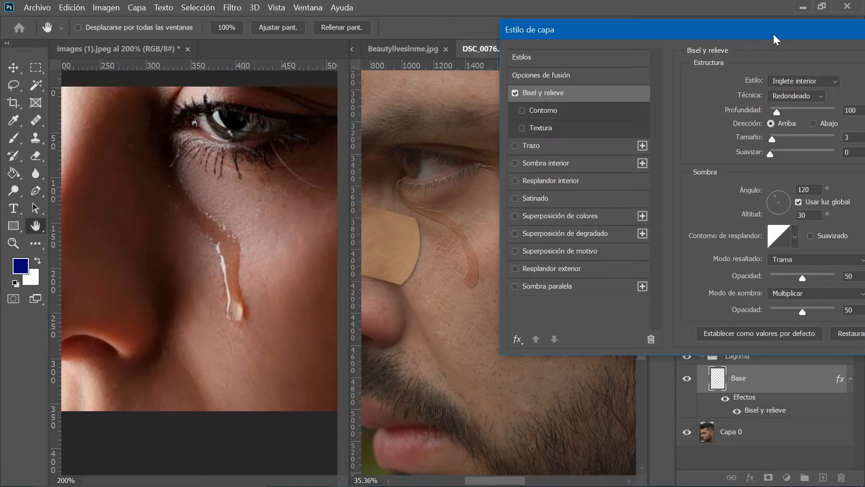
# Try out the preset gloss contours for the Bevel and Emboss style on the Base layer, comparing their effect on the tears
pyautogui.click(794, 235)
pyautogui.click(732, 268)
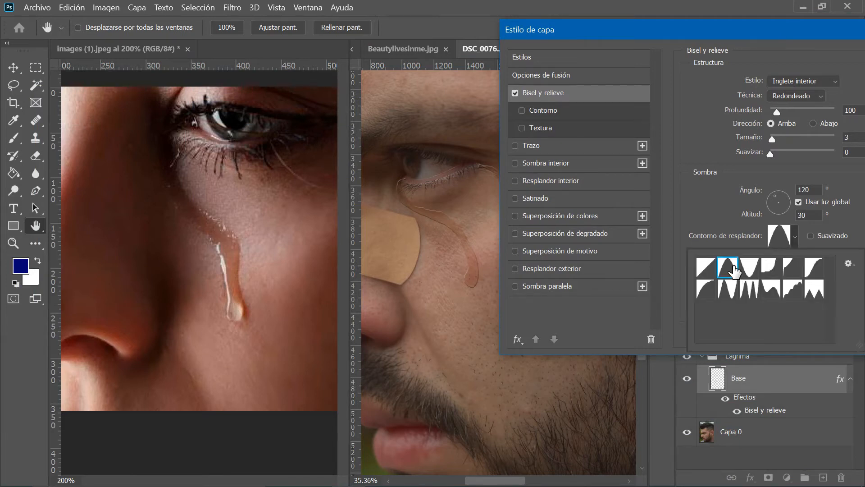
pyautogui.click(749, 266)
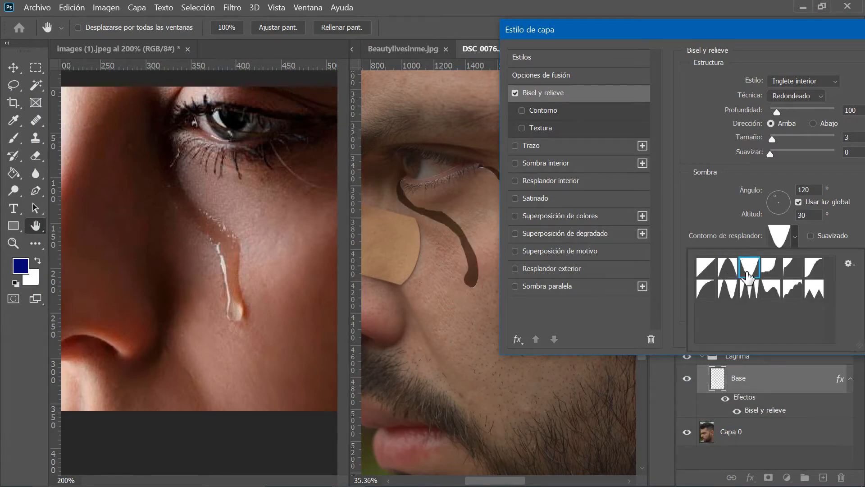
pyautogui.click(776, 274)
pyautogui.click(793, 270)
pyautogui.click(812, 270)
pyautogui.click(814, 288)
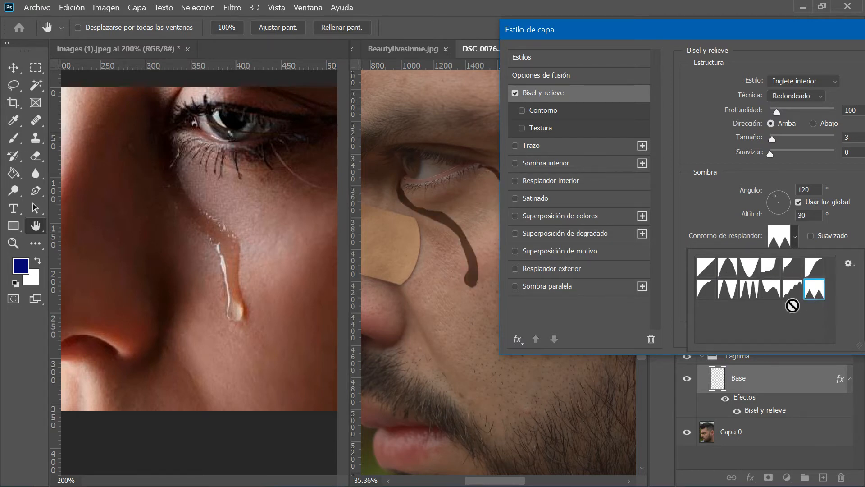
pyautogui.click(792, 288)
pyautogui.click(770, 288)
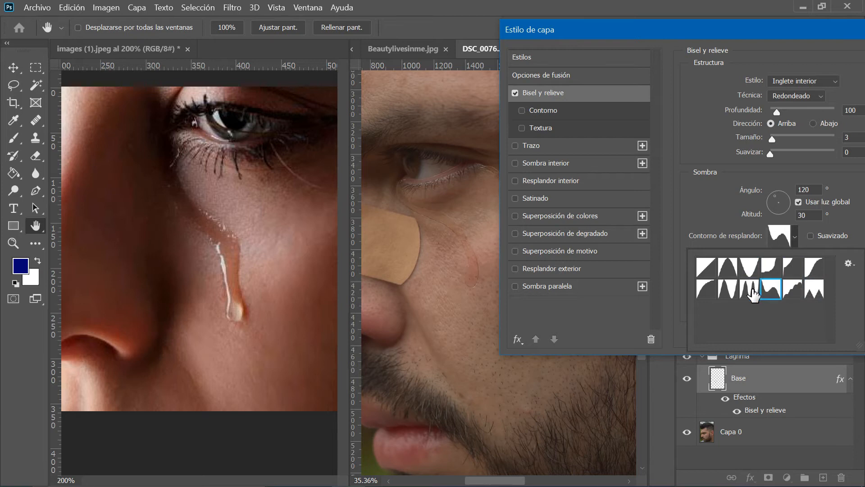
pyautogui.click(750, 290)
pyautogui.click(727, 290)
pyautogui.click(708, 290)
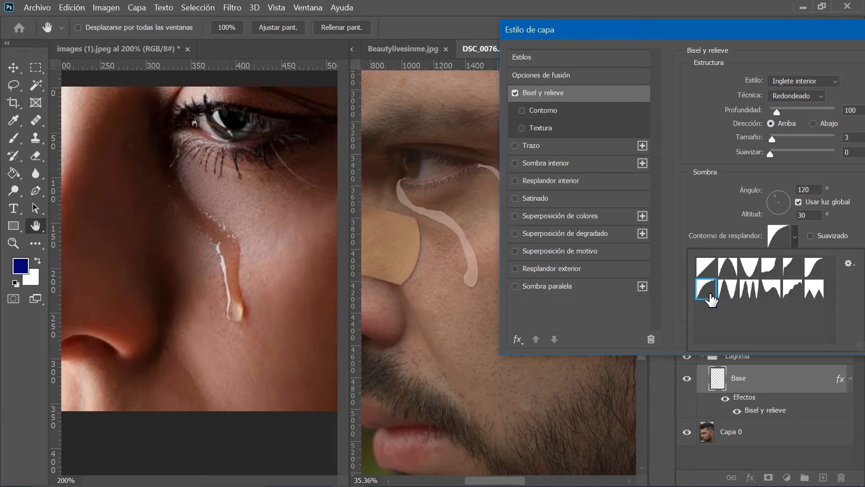
pyautogui.click(728, 297)
pyautogui.click(771, 290)
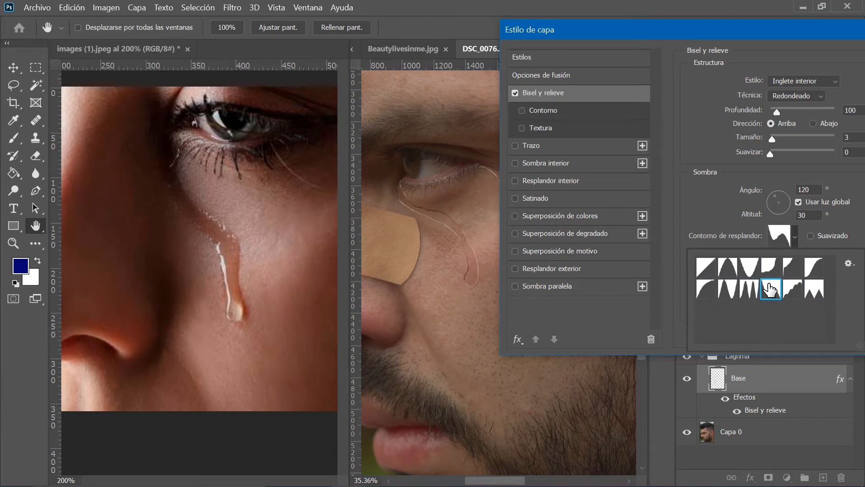
pyautogui.click(795, 293)
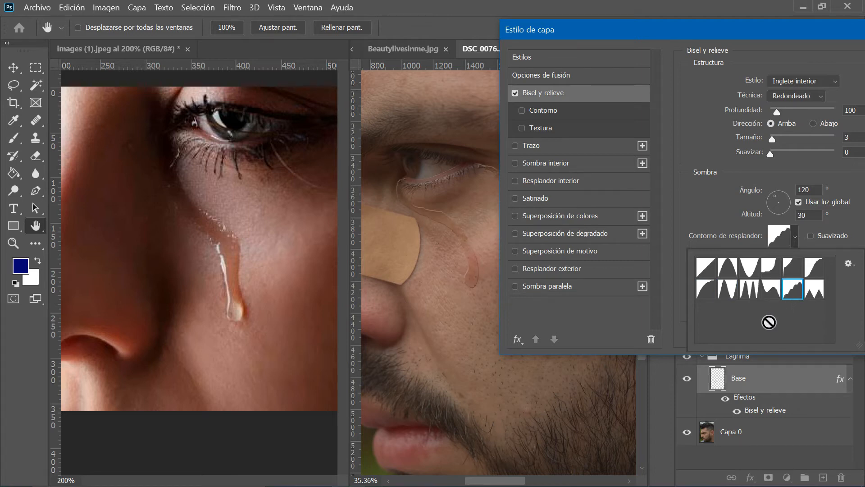
pyautogui.moveTo(791, 23)
pyautogui.mouseDown()
pyautogui.moveTo(790, 53)
pyautogui.moveTo(788, 17)
pyautogui.mouseUp()
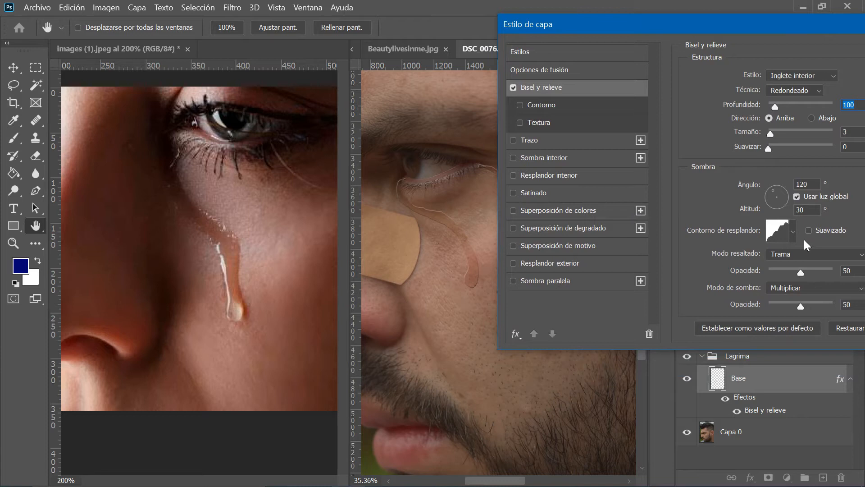
# Return the bevel's gloss contour to the linear preset, keeping the highlight mode at Trama
pyautogui.click(812, 257)
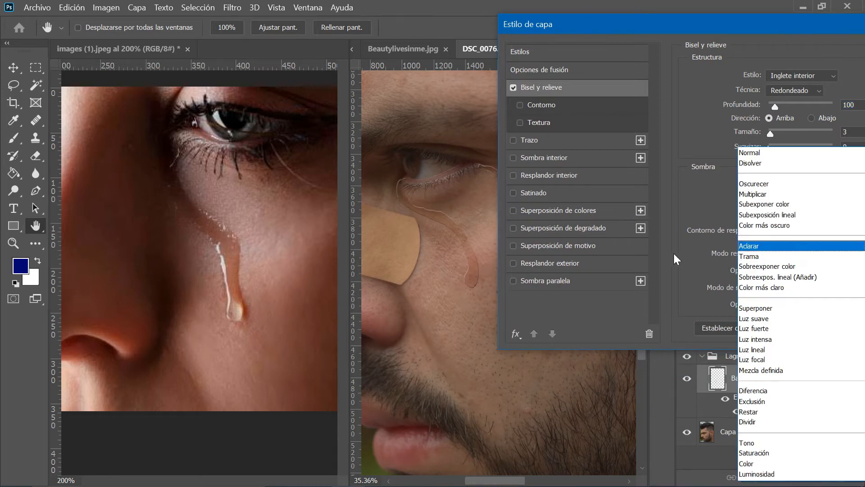
pyautogui.click(793, 245)
pyautogui.click(792, 238)
pyautogui.click(706, 261)
pyautogui.click(767, 222)
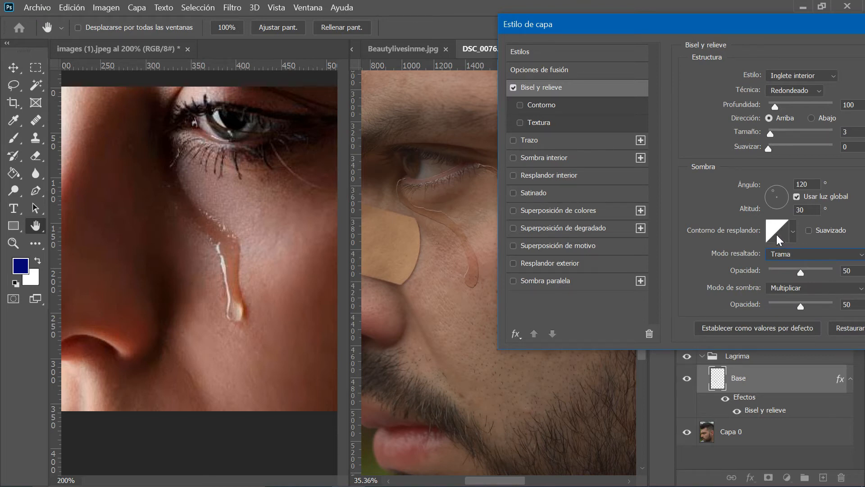
# Set the bevel's global light to an angle of -129° and an altitude of 42°
pyautogui.click(769, 202)
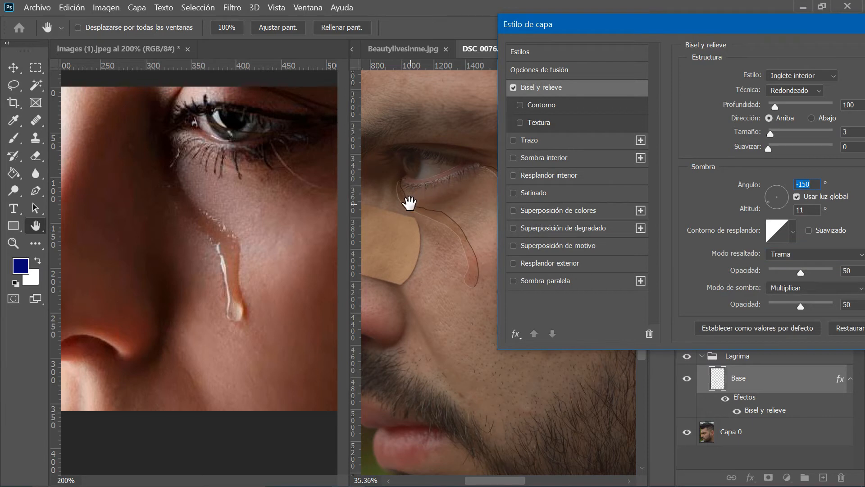
pyautogui.click(782, 193)
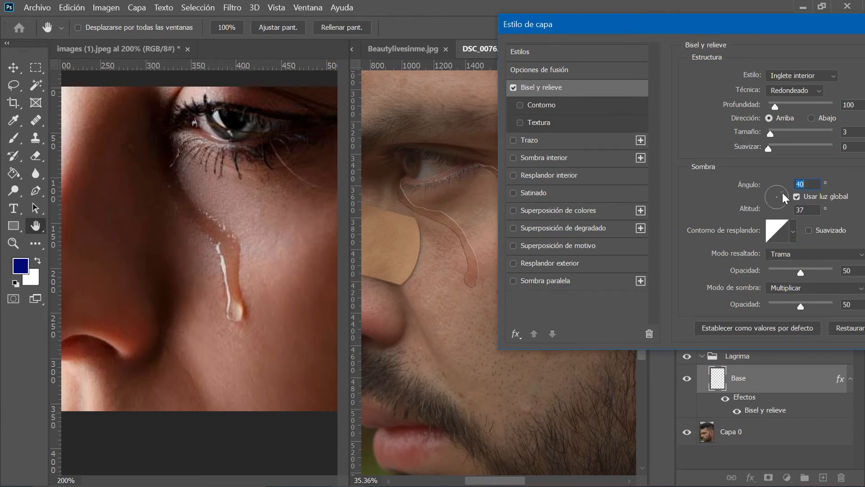
pyautogui.click(776, 191)
pyautogui.click(779, 204)
pyautogui.click(771, 203)
pyautogui.click(773, 202)
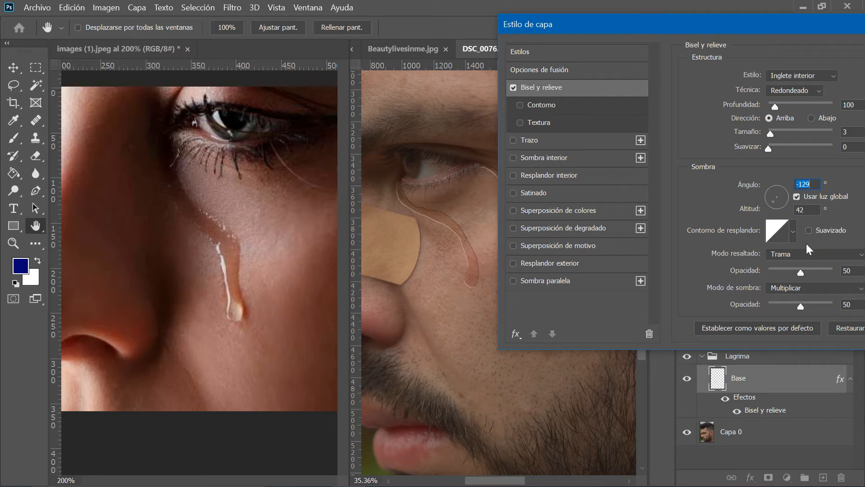
# Shape a custom gloss contour with points at input 35%, output 25% and input 51%, output 48%, and accept it
pyautogui.click(776, 231)
pyautogui.moveTo(417, 58); pyautogui.dragTo(725, 69)
pyautogui.click(661, 204)
pyautogui.moveTo(661, 204)
pyautogui.mouseDown()
pyautogui.moveTo(650, 189)
pyautogui.moveTo(662, 209)
pyautogui.mouseUp()
pyautogui.moveTo(635, 235)
pyautogui.mouseDown()
pyautogui.moveTo(628, 228)
pyautogui.moveTo(635, 244)
pyautogui.mouseUp()
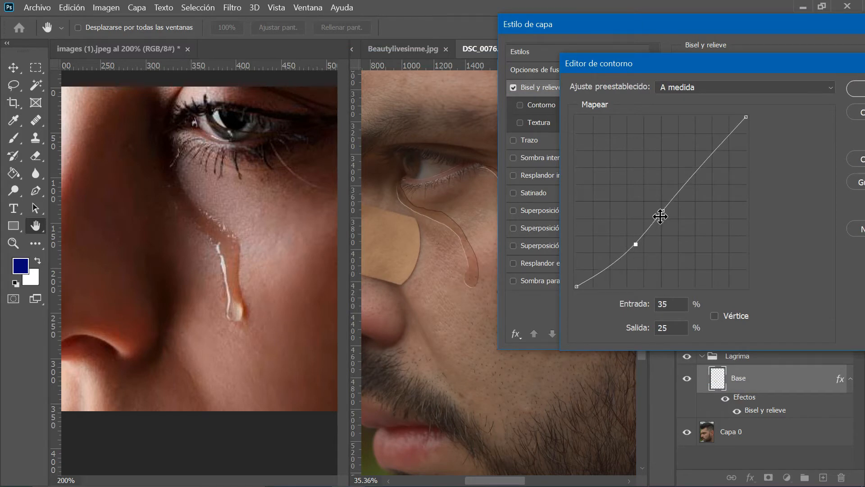
pyautogui.moveTo(665, 212); pyautogui.dragTo(664, 206)
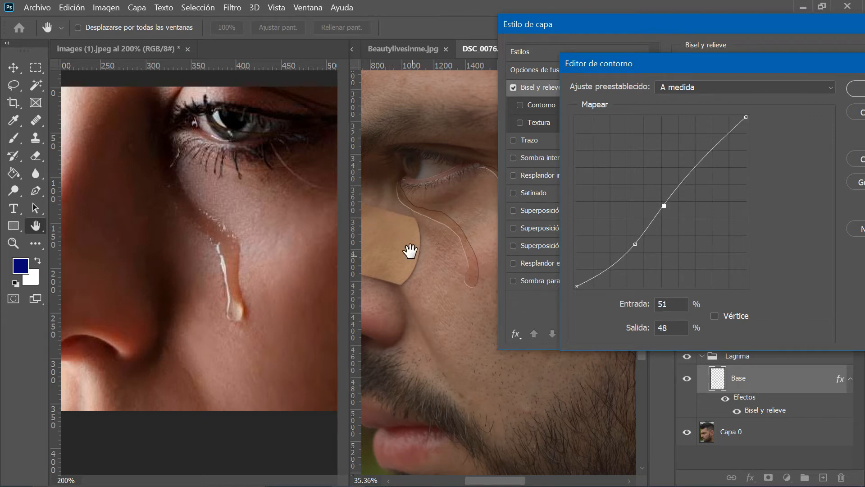
pyautogui.moveTo(766, 69); pyautogui.dragTo(669, 66)
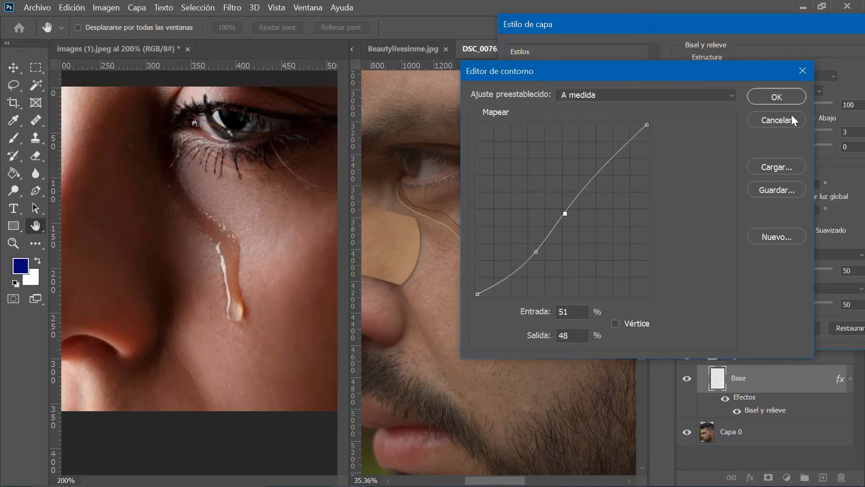
pyautogui.click(781, 100)
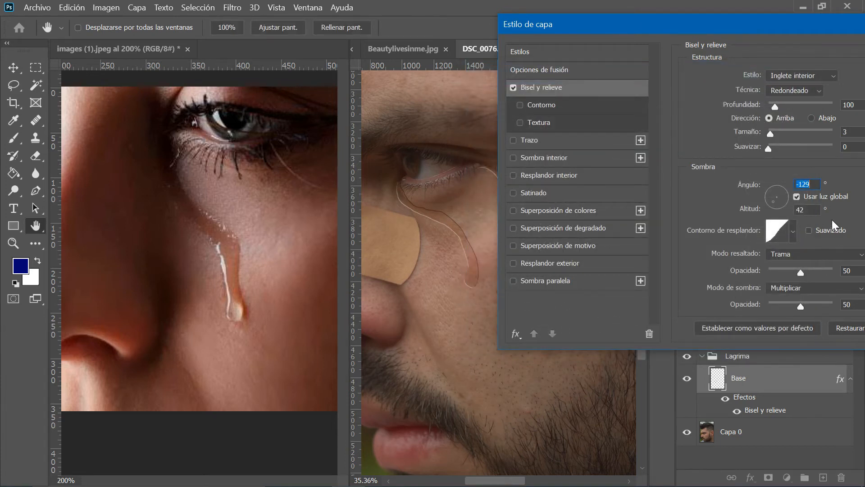
# Fine-tune the bevel's softening and size while watching the tears, and apply the layer style
pyautogui.moveTo(817, 40); pyautogui.dragTo(786, 39)
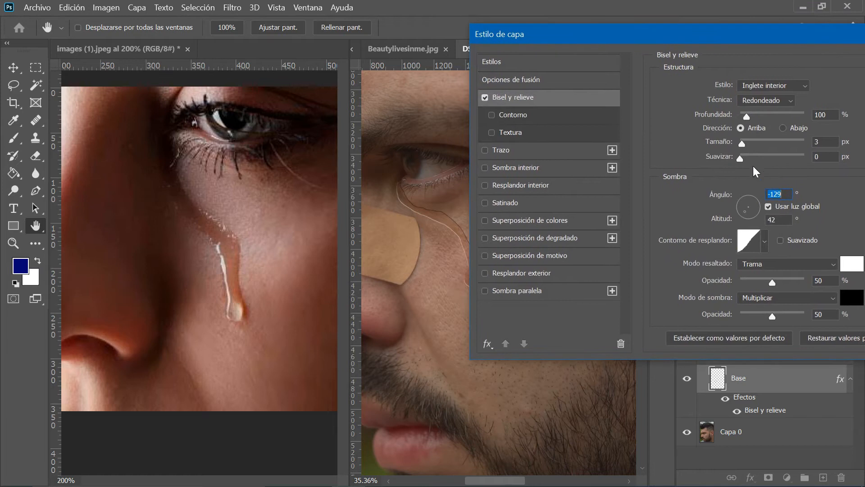
pyautogui.moveTo(740, 159); pyautogui.dragTo(762, 164)
pyautogui.moveTo(742, 144); pyautogui.dragTo(723, 156)
pyautogui.moveTo(744, 146); pyautogui.dragTo(747, 148)
pyautogui.moveTo(801, 50); pyautogui.dragTo(581, 95)
pyautogui.click(764, 125)
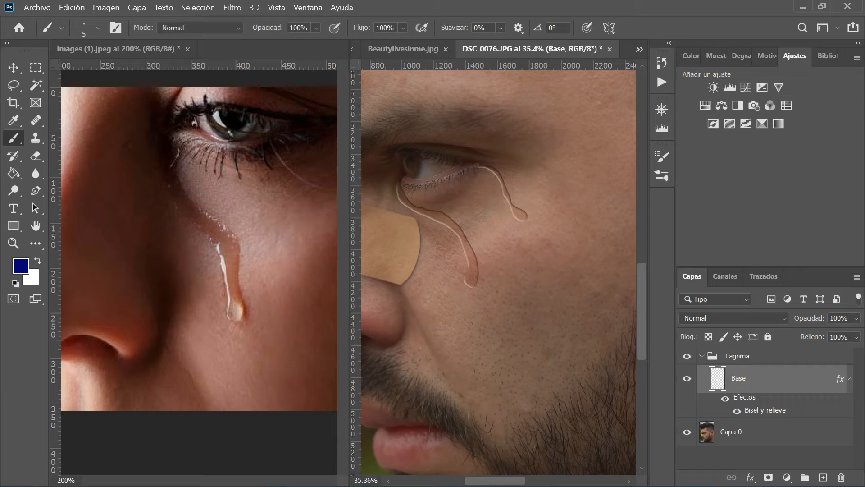
# Convert the Base layer's bevel effect into separate layers, and check the shadow and highlight layers by hiding and showing each
pyautogui.rightClick(767, 409)
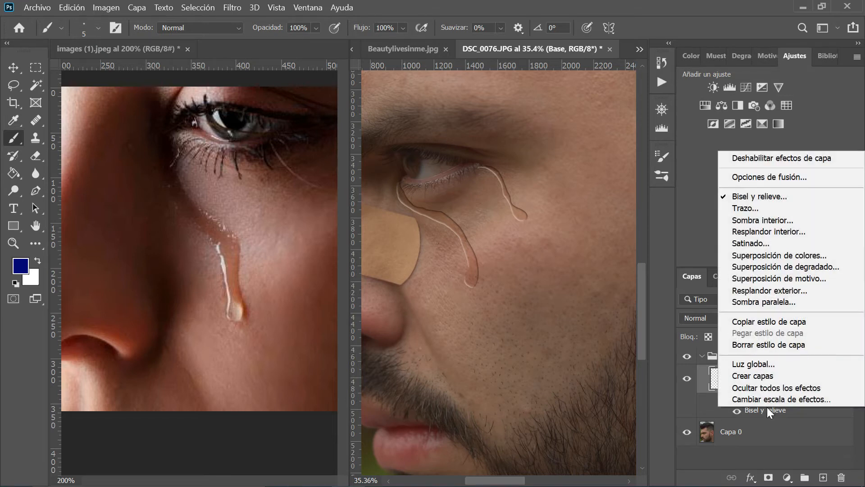
pyautogui.click(772, 381)
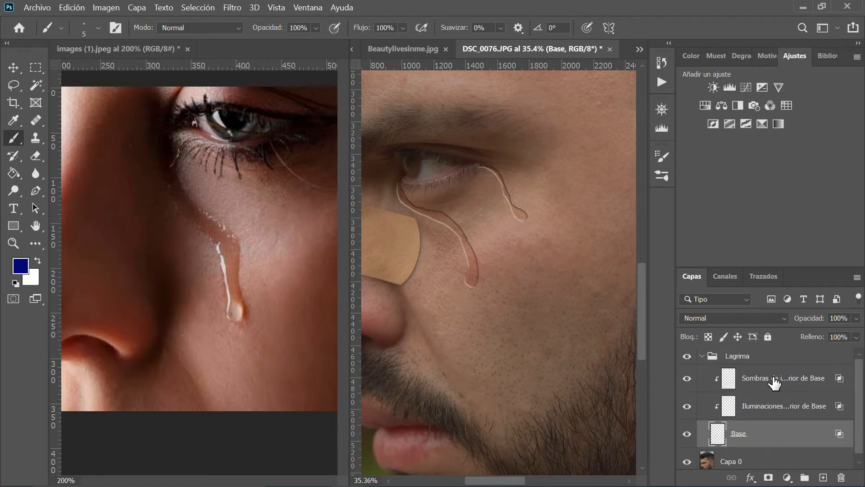
pyautogui.click(769, 383)
pyautogui.click(689, 380)
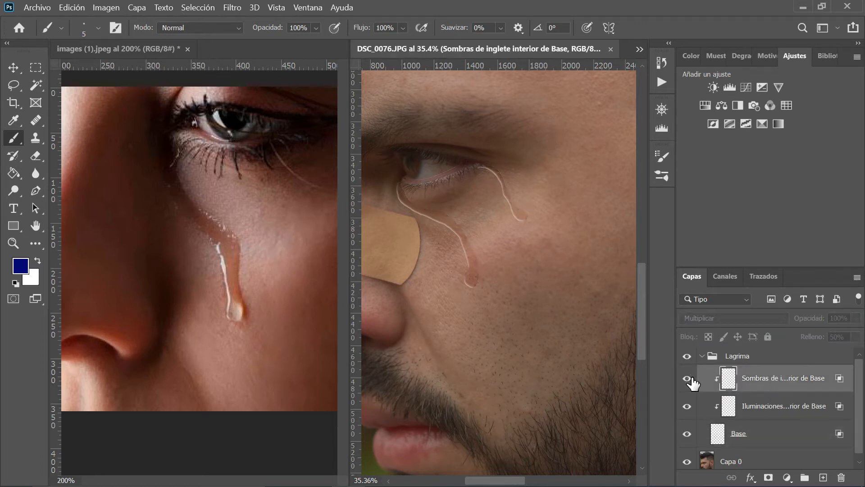
pyautogui.click(688, 380)
pyautogui.click(687, 406)
pyautogui.click(687, 407)
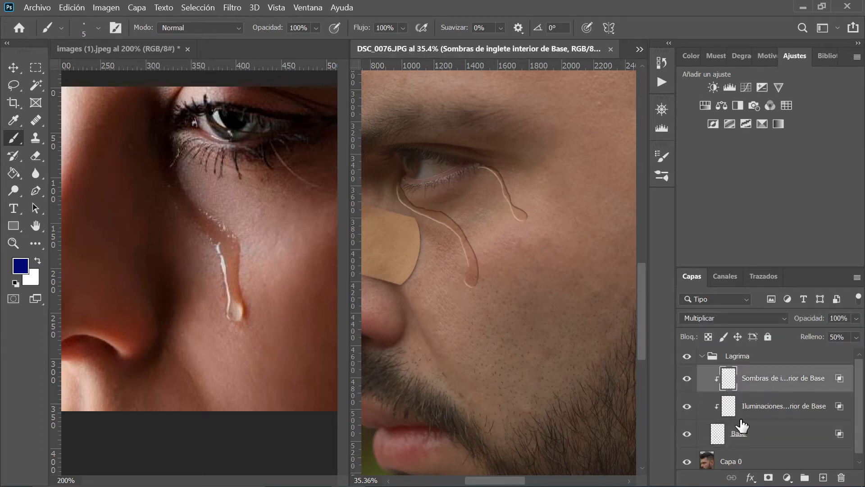
# Add a white layer mask to the bevel highlights layer clipped to Base, with the portrait zoomed in on the tear
pyautogui.click(774, 408)
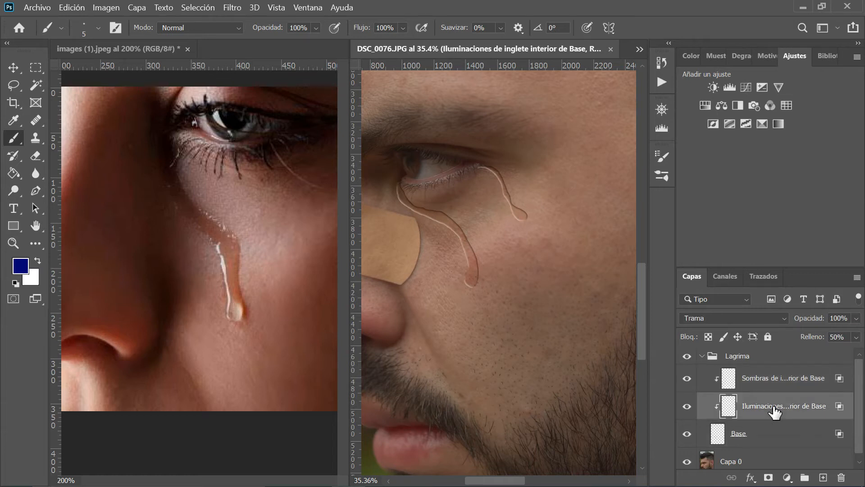
pyautogui.keyDown('alt'); pyautogui.click(709, 404); pyautogui.keyUp('alt')
pyautogui.press('z')
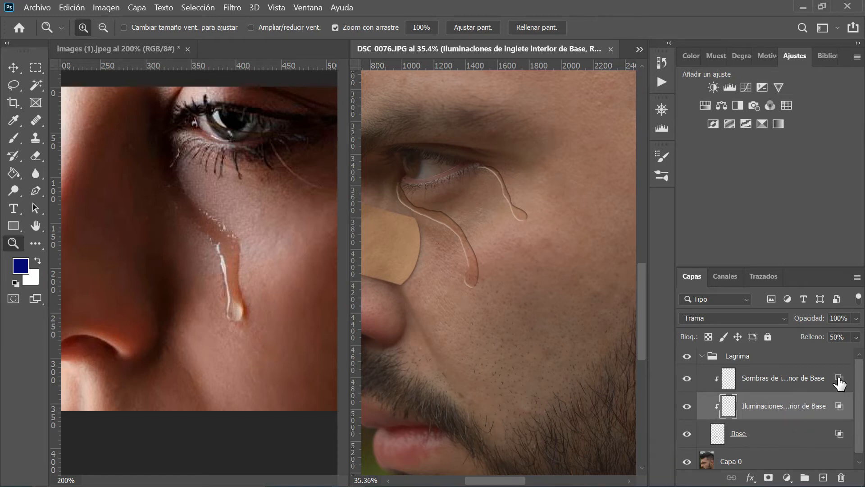
pyautogui.click(793, 360)
pyautogui.click(764, 386)
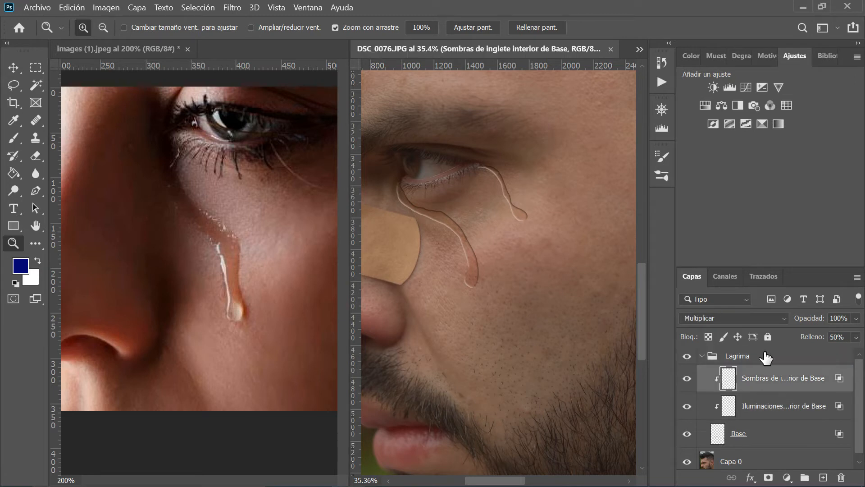
pyautogui.moveTo(402, 180); pyautogui.dragTo(425, 212)
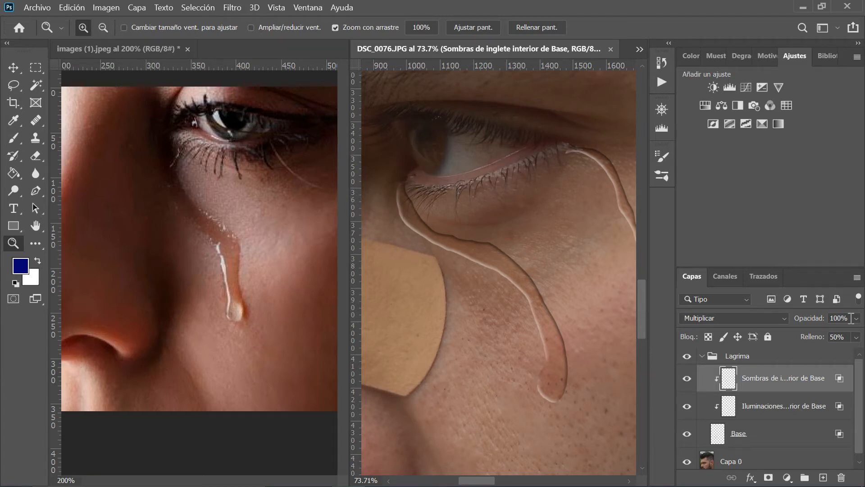
pyautogui.click(798, 411)
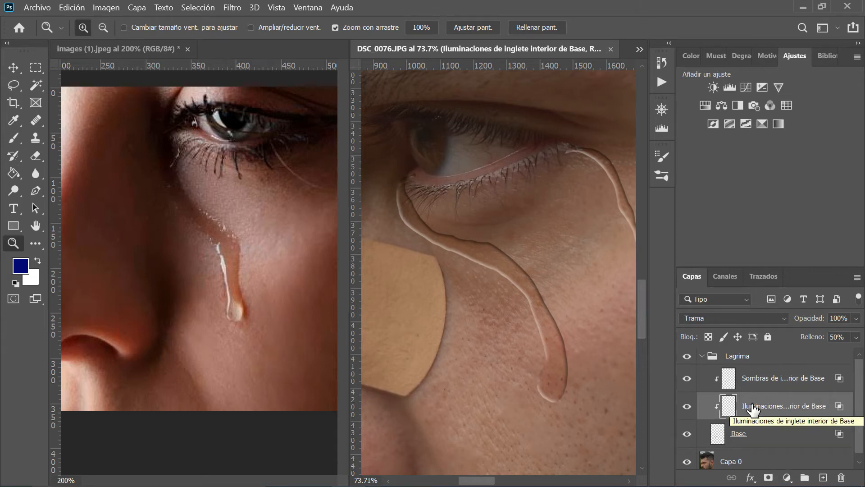
pyautogui.click(769, 477)
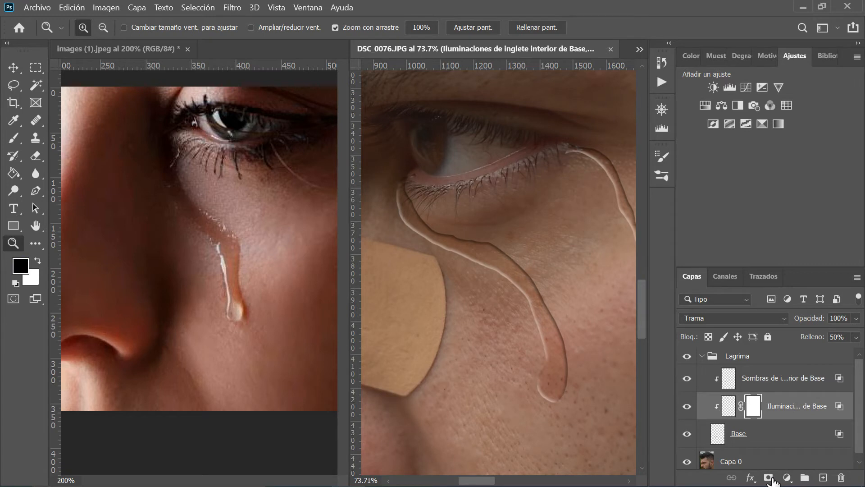
# Set up the Brush tool with a soft round tip at 92 px and 0% hardness
pyautogui.press('b')
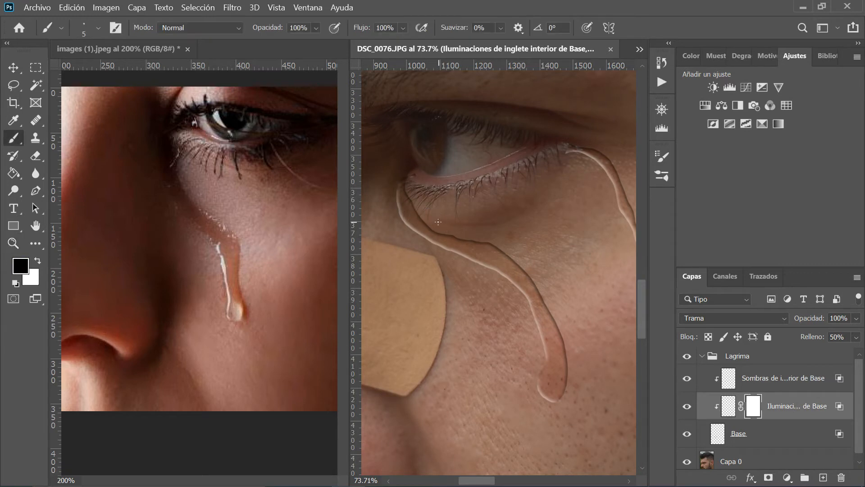
pyautogui.click(666, 156)
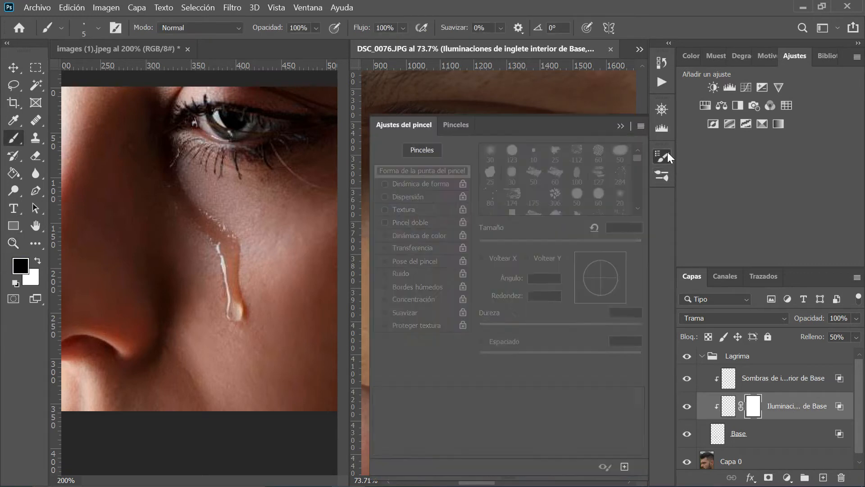
pyautogui.click(486, 160)
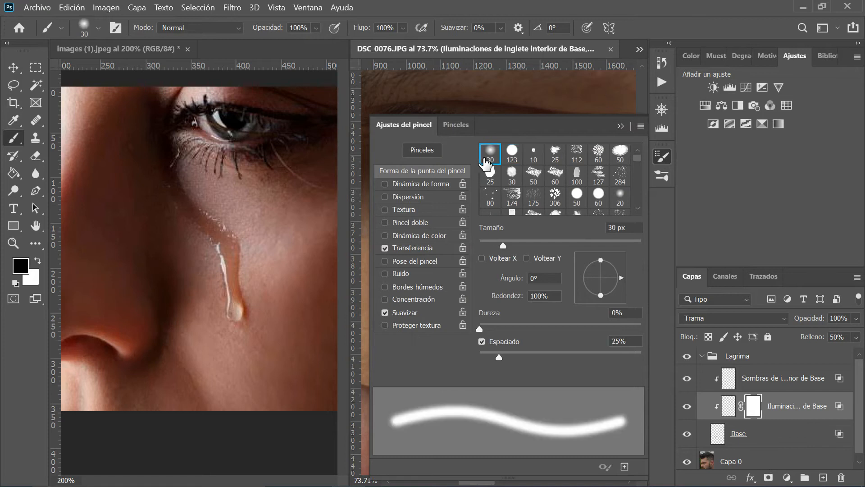
pyautogui.click(621, 127)
pyautogui.rightClick(520, 177)
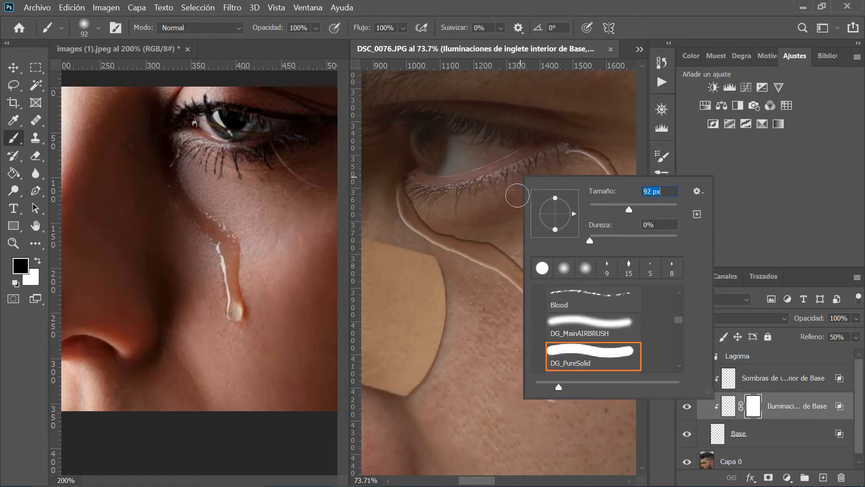
pyautogui.click(509, 192)
# Set the brush opacity to 3% and its flow to 45%
pyautogui.click(307, 27)
pyautogui.write('3')
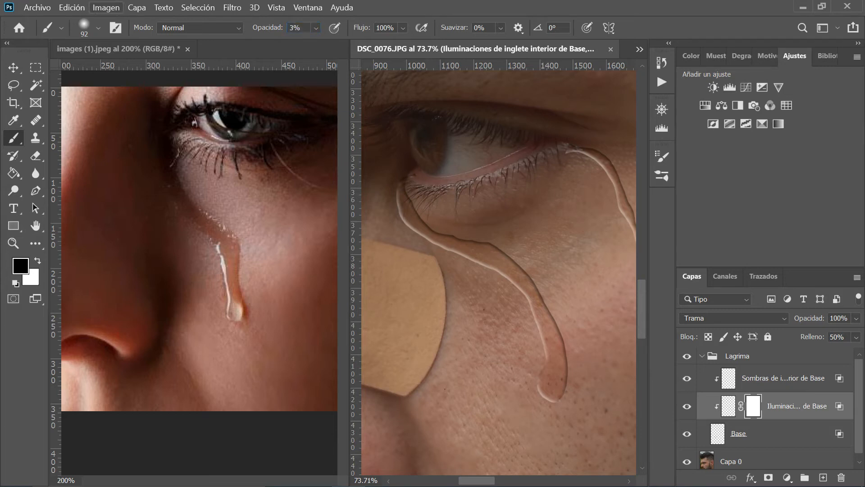
pyautogui.click(396, 28)
pyautogui.write('45')
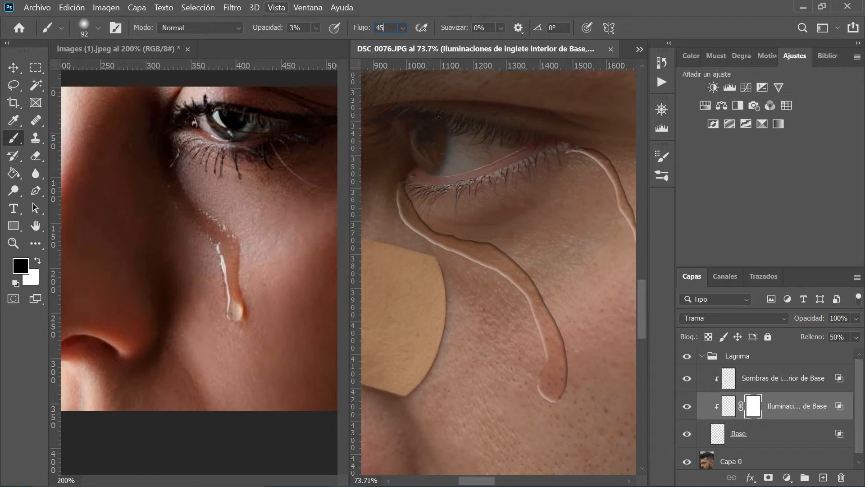
# Set the brush opacity to 30% and paint black on the highlights mask to fade the highlights along both tears
pyautogui.click(298, 28)
pyautogui.write('30')
pyautogui.moveTo(399, 202); pyautogui.dragTo(415, 234)
pyautogui.moveTo(398, 205); pyautogui.dragTo(409, 222)
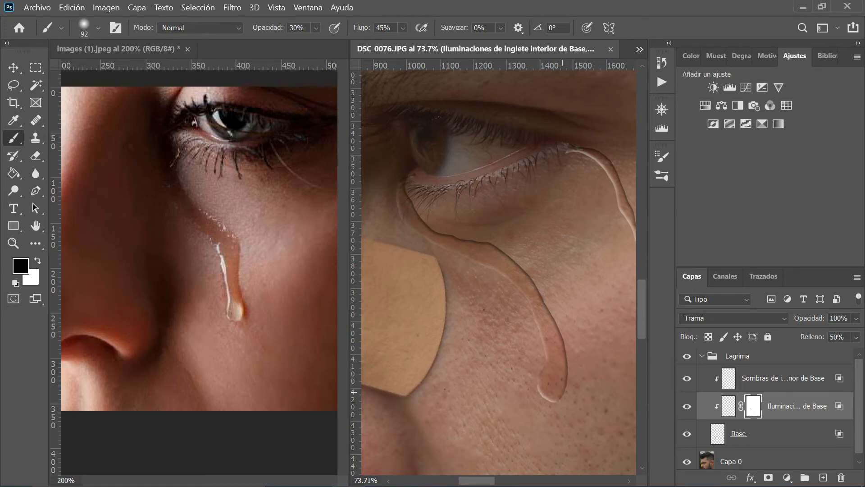
pyautogui.moveTo(489, 483); pyautogui.dragTo(502, 481)
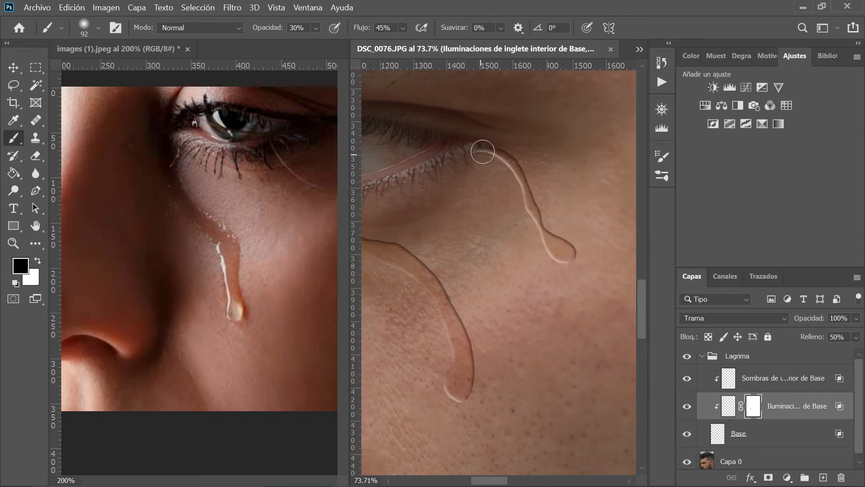
pyautogui.moveTo(475, 149)
pyautogui.mouseDown()
pyautogui.moveTo(496, 154)
pyautogui.moveTo(521, 182)
pyautogui.moveTo(558, 241)
pyautogui.mouseUp()
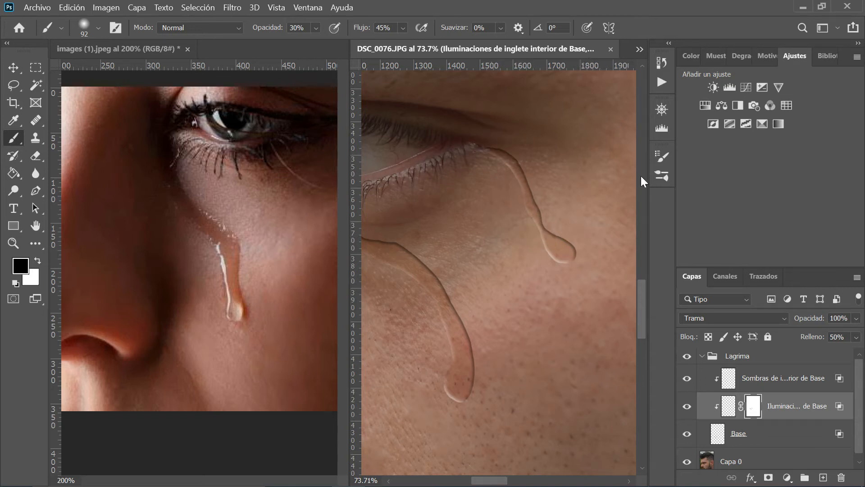
# Add a layer mask to the bevel shadows layer and soften the dark edges of the tears on it
pyautogui.click(766, 385)
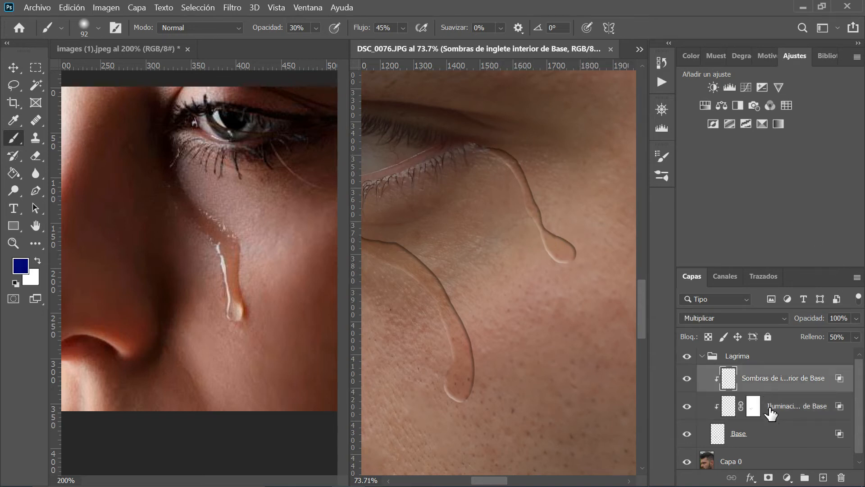
pyautogui.click(769, 477)
pyautogui.hscroll(-3, 474, 235)
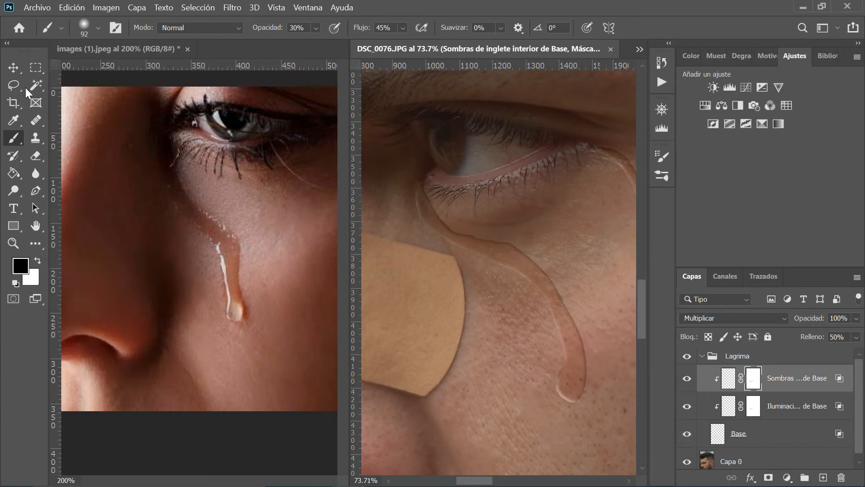
# On the reference photo, trace the shadow side of the tear in dark blue with a 6 px brush
pyautogui.click(232, 199)
pyautogui.rightClick(295, 156)
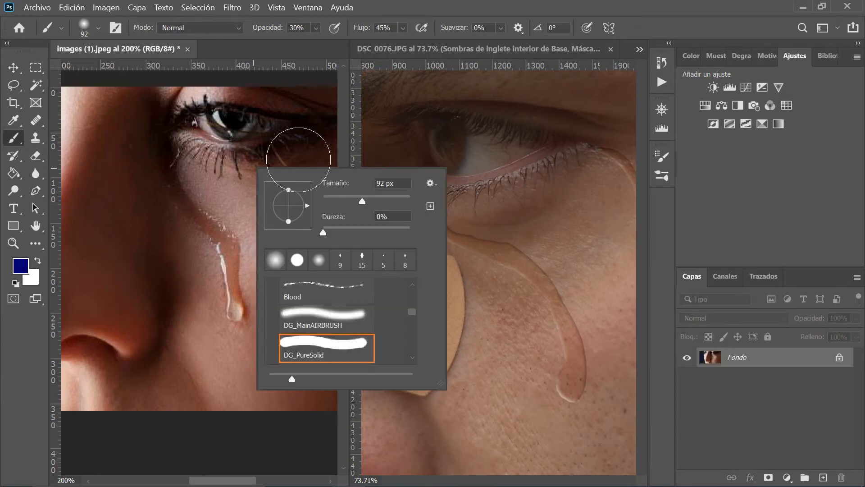
pyautogui.click(325, 199)
pyautogui.click(248, 248)
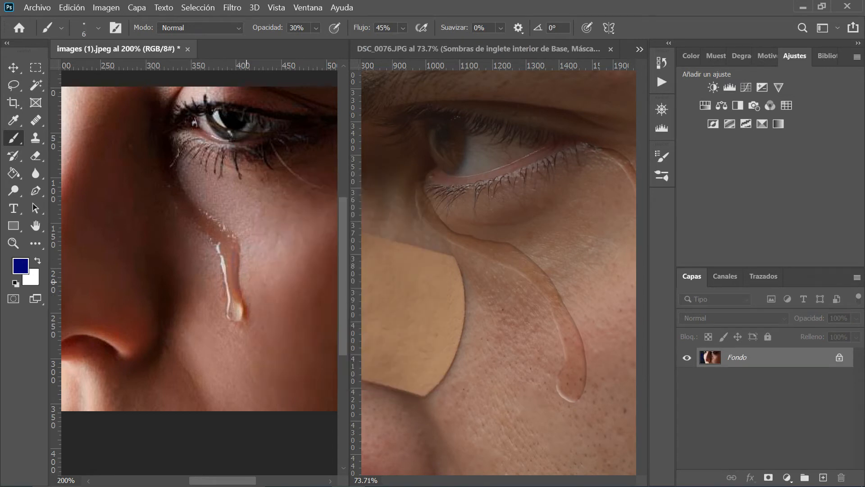
pyautogui.moveTo(245, 316); pyautogui.dragTo(236, 253)
# In the DSC_0076.JPG portrait, create a new layer beneath Base and clip Base and its bevel layers to it
pyautogui.click(497, 187)
pyautogui.click(799, 394)
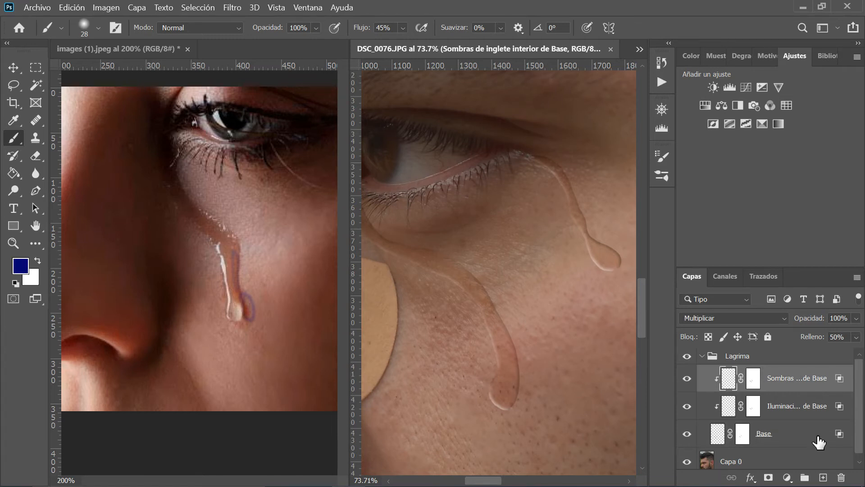
pyautogui.scroll(-1, 816, 448)
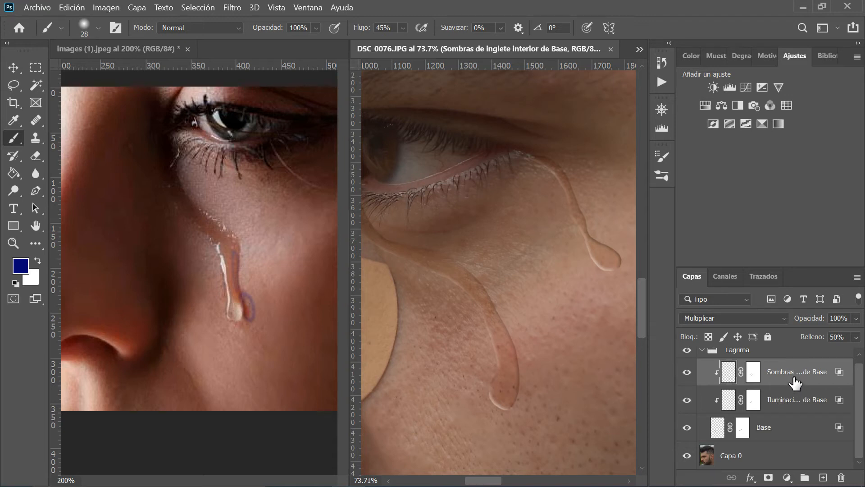
pyautogui.click(800, 434)
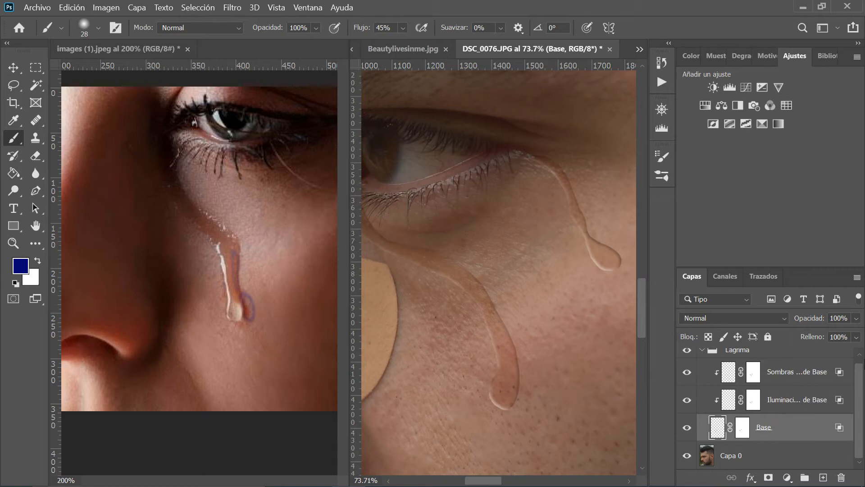
pyautogui.click(808, 382)
pyautogui.click(797, 451)
pyautogui.click(792, 434)
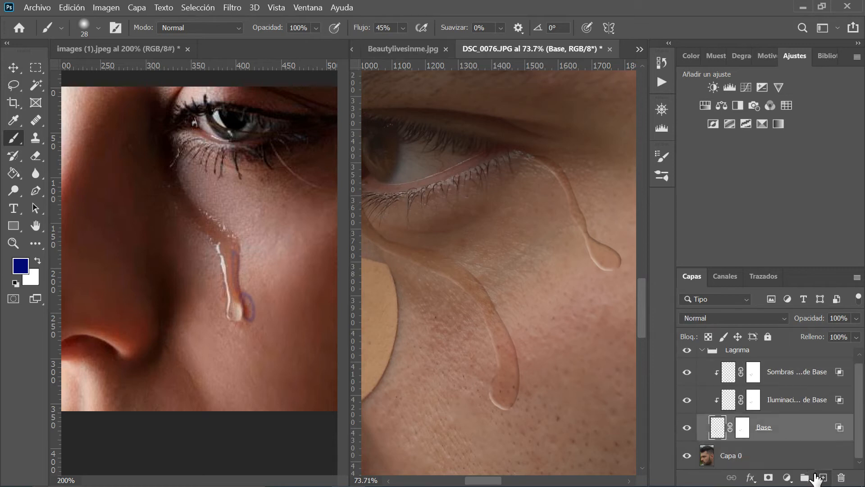
pyautogui.click(823, 477)
pyautogui.scroll(-1, 822, 424)
pyautogui.moveTo(802, 427); pyautogui.dragTo(800, 394)
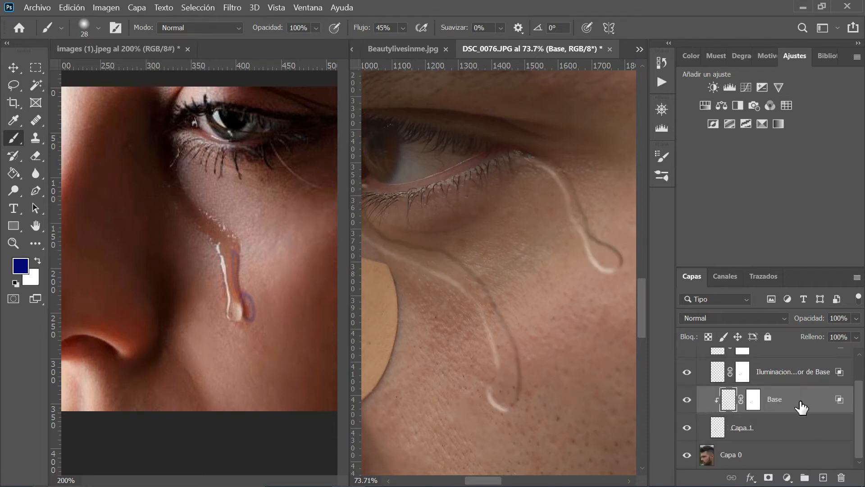
pyautogui.keyDown('alt'); pyautogui.click(777, 385); pyautogui.keyUp('alt')
pyautogui.keyDown('alt'); pyautogui.click(785, 351); pyautogui.keyUp('alt')
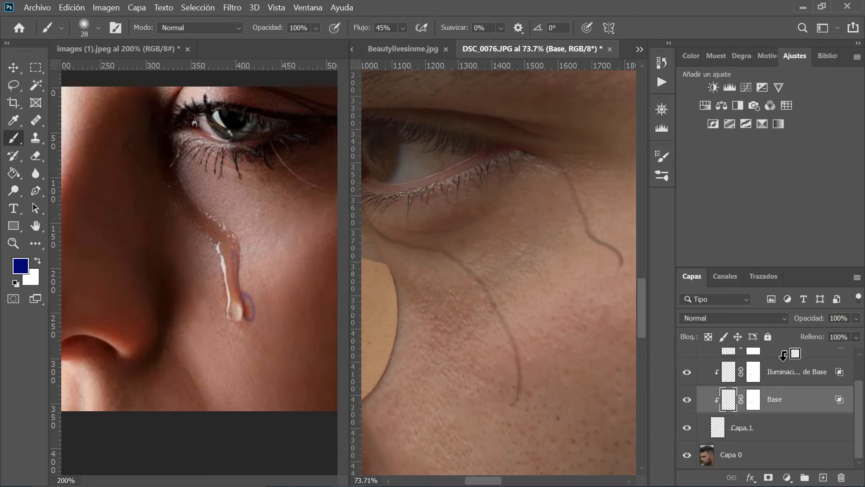
# Rename the new layer beneath Base as S.Base and set its blend mode to Multiplicar
pyautogui.click(782, 431)
pyautogui.doubleClick(750, 427)
pyautogui.write('S.Base')
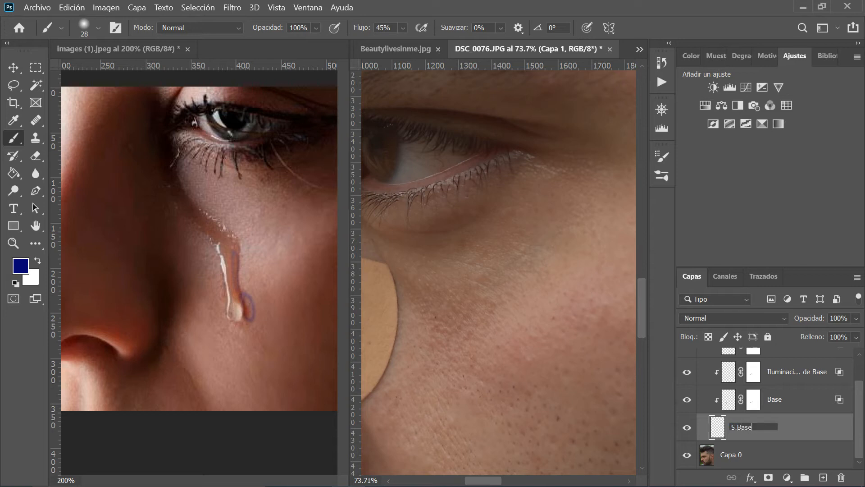
pyautogui.press('Return')
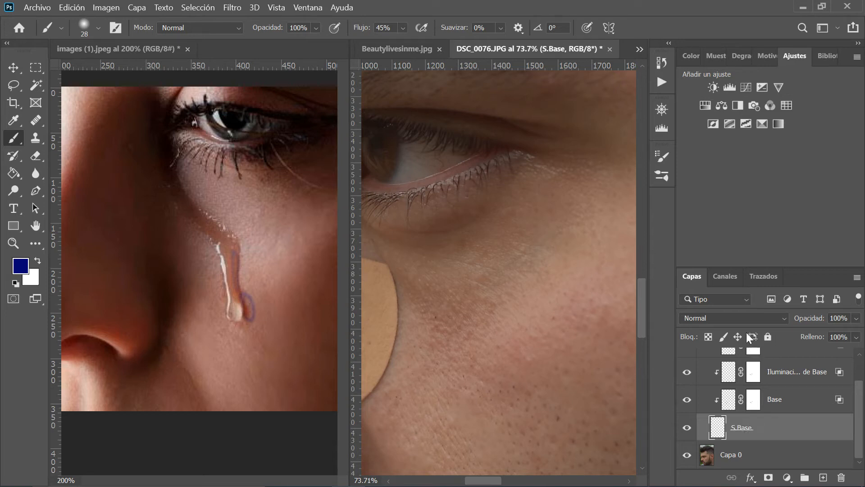
pyautogui.click(739, 318)
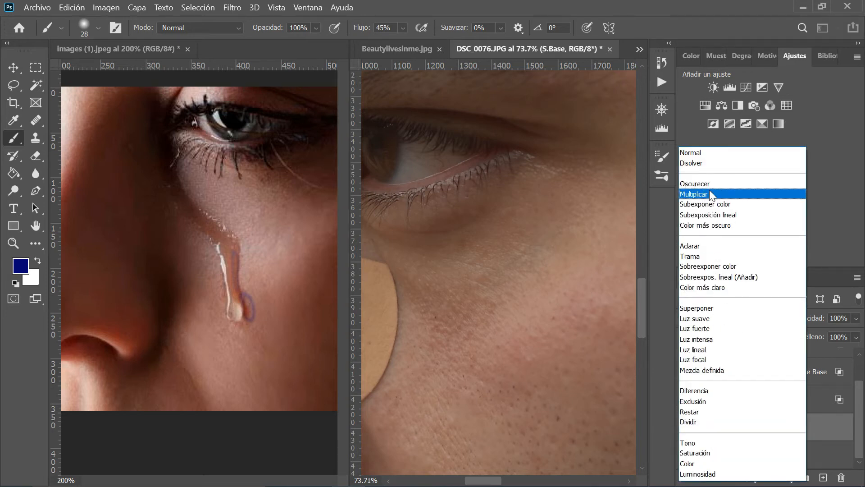
pyautogui.click(710, 193)
# Release Base from its clipping to S.Base and clip the bevel highlights and shadows layers to Base again
pyautogui.click(19, 68)
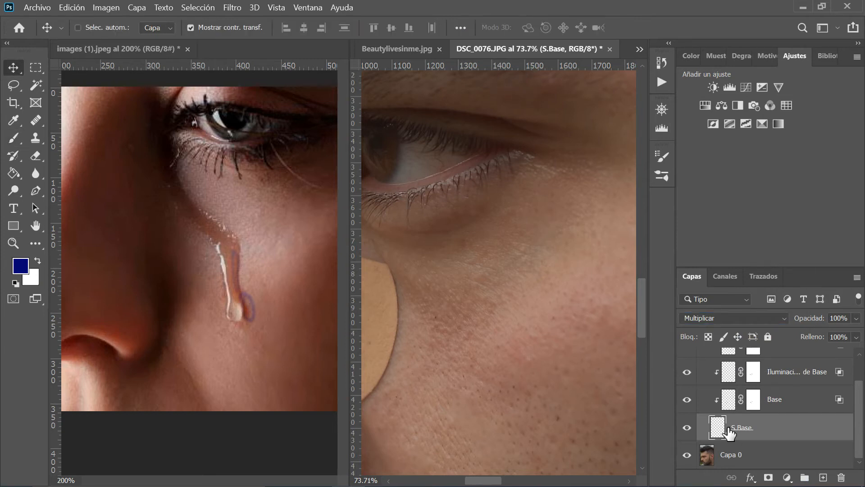
pyautogui.press('super')
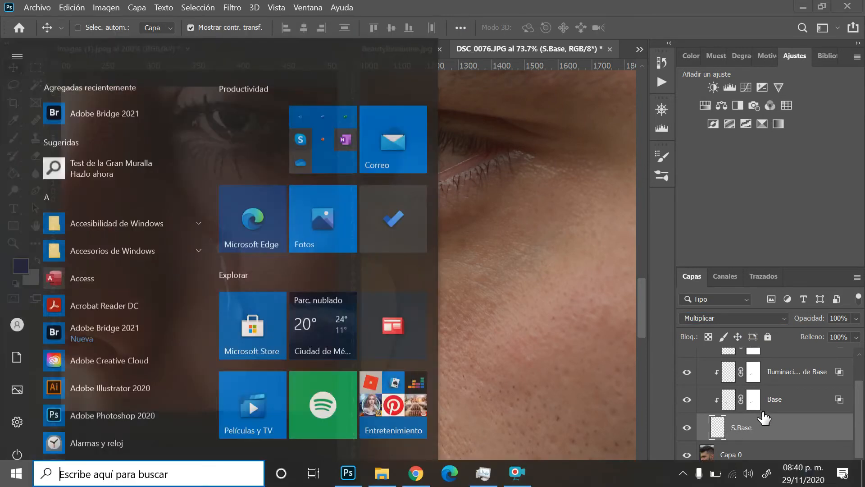
pyautogui.press('super')
pyautogui.click(782, 400)
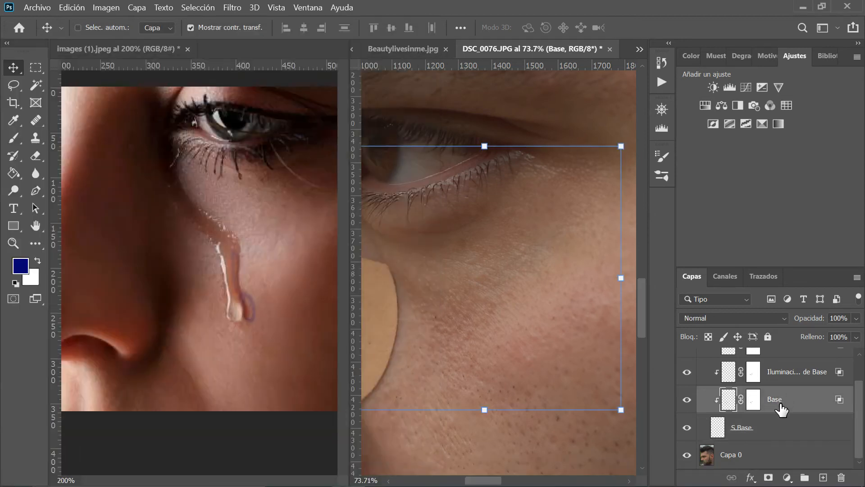
pyautogui.keyDown('alt'); pyautogui.click(777, 410); pyautogui.keyUp('alt')
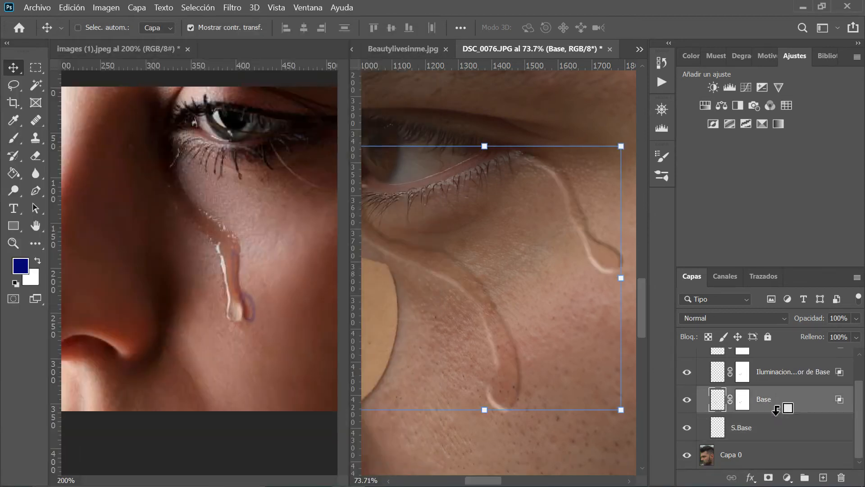
pyautogui.keyDown('alt'); pyautogui.click(766, 385); pyautogui.keyUp('alt')
pyautogui.keyDown('alt'); pyautogui.click(768, 356); pyautogui.keyUp('alt')
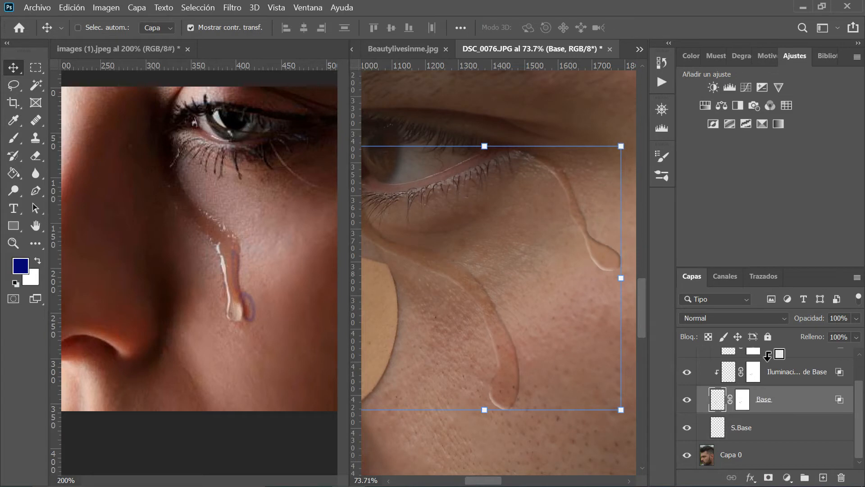
# With S.Base selected, sample a dark brown skin tone for the brush and set its saturation to 78%
pyautogui.press('z')
pyautogui.click(617, 299)
pyautogui.click(616, 300)
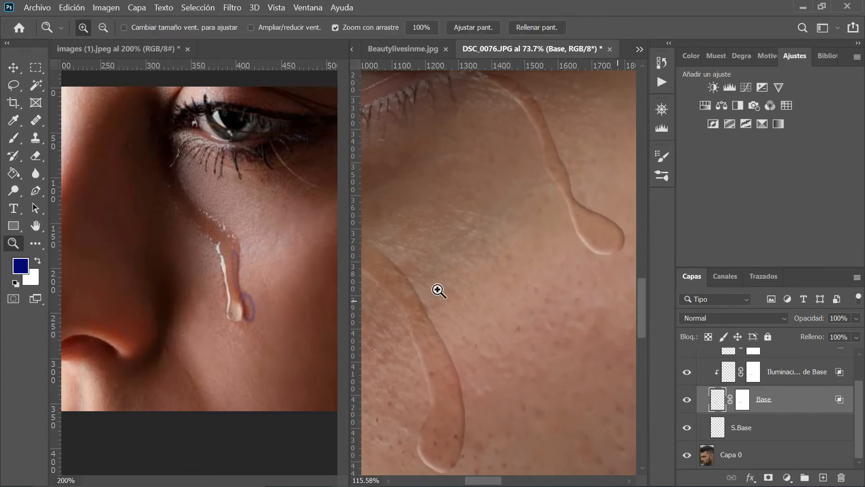
pyautogui.click(794, 427)
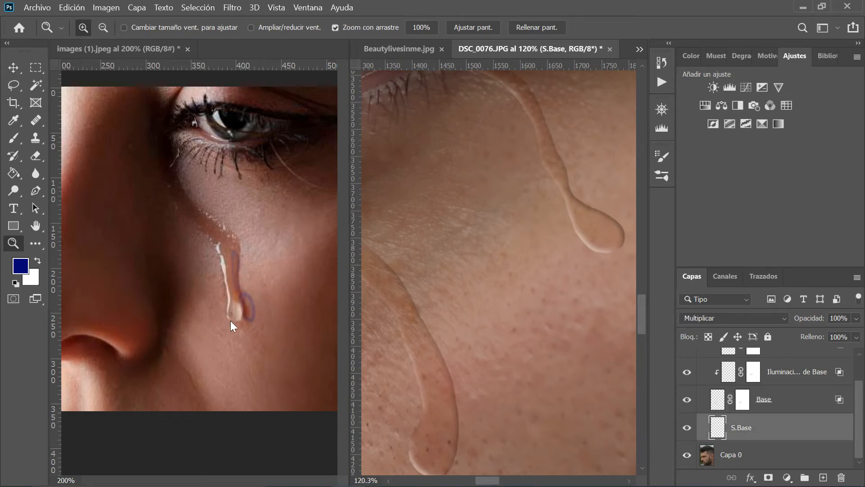
pyautogui.scroll(-3, 520, 347)
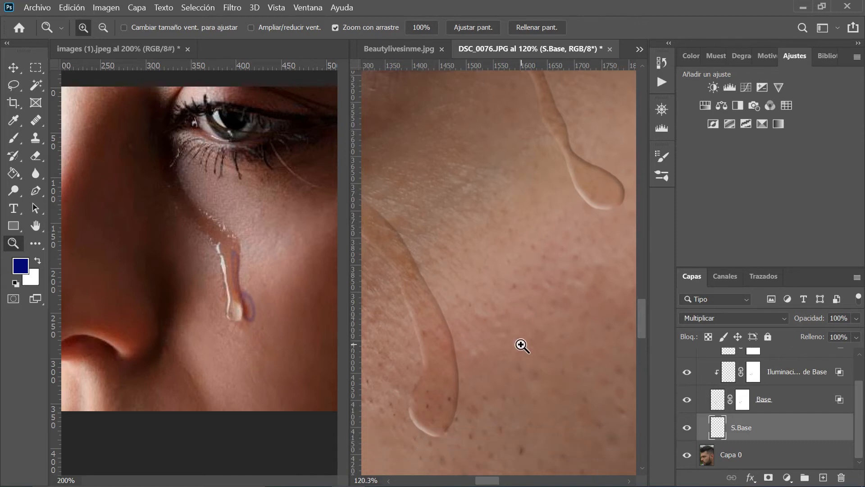
pyautogui.moveTo(509, 257); pyautogui.dragTo(482, 250)
pyautogui.click(13, 138)
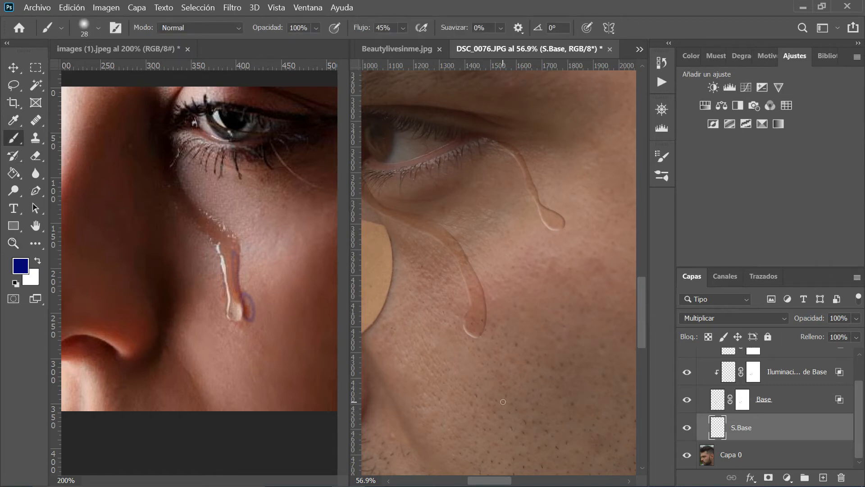
pyautogui.keyDown('alt'); pyautogui.click(482, 316); pyautogui.keyUp('alt')
pyautogui.keyDown('alt'); pyautogui.click(444, 186); pyautogui.keyUp('alt')
pyautogui.click(692, 58)
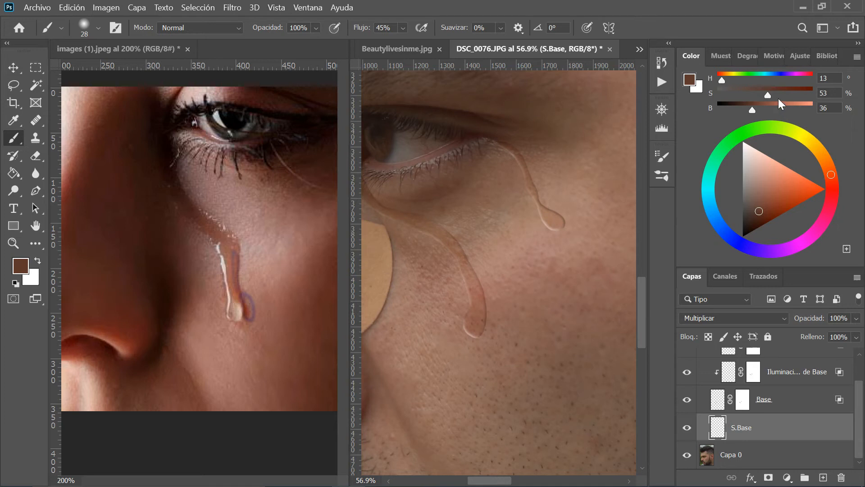
pyautogui.moveTo(768, 91); pyautogui.dragTo(792, 102)
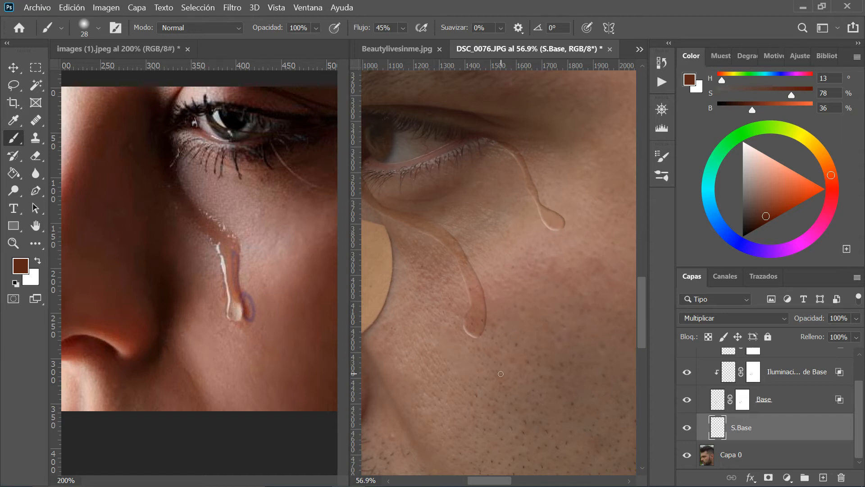
# Switch the brush to the Circular difuso preset from Pinceles generales, with a size of 144 px
pyautogui.rightClick(533, 299)
pyautogui.click(622, 414)
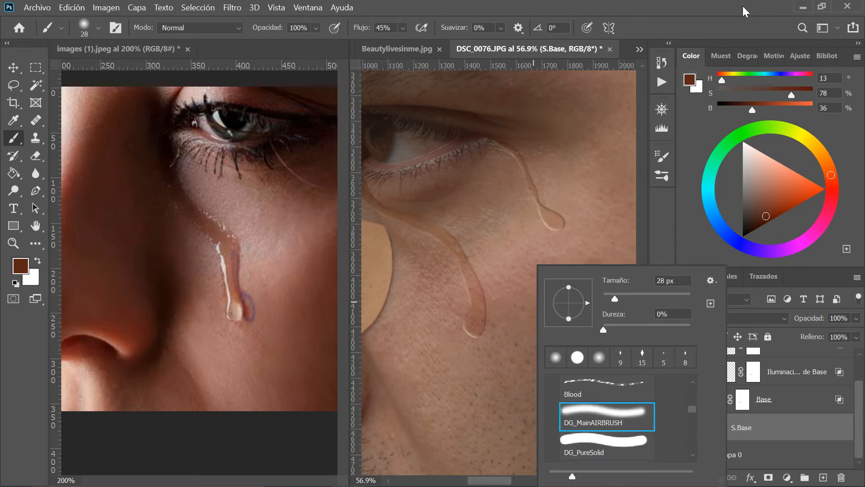
pyautogui.click(710, 22)
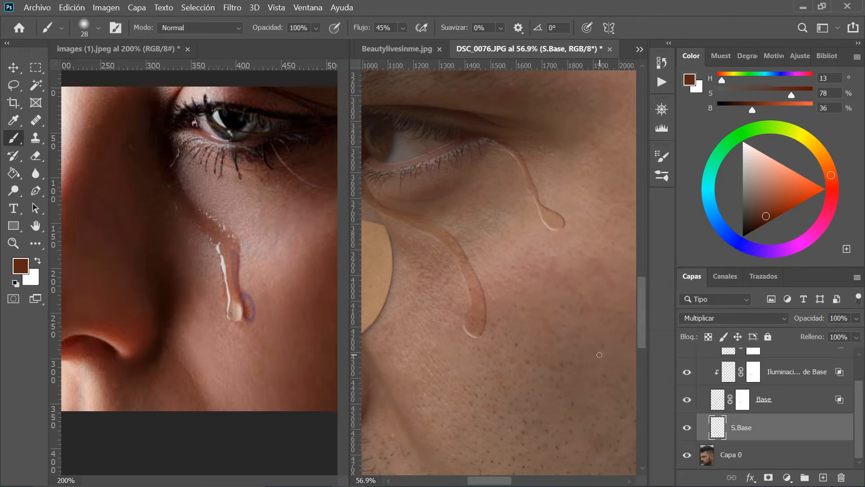
pyautogui.click(662, 176)
pyautogui.click(376, 202)
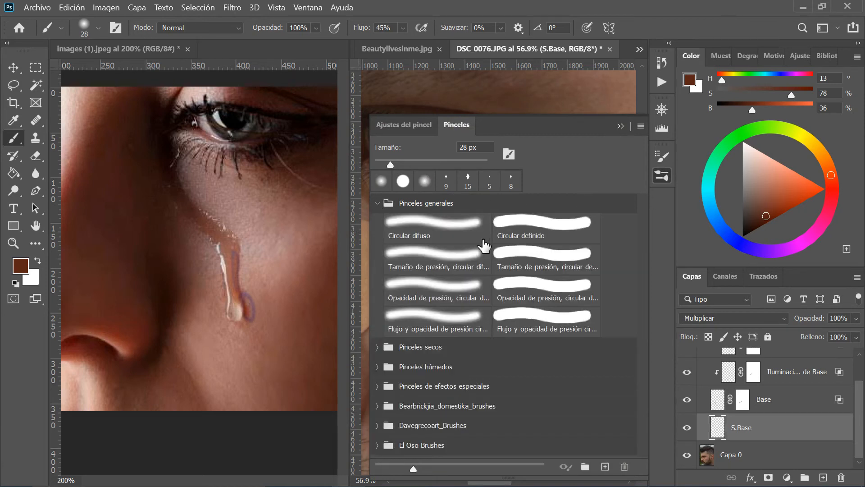
pyautogui.click(460, 235)
pyautogui.click(621, 126)
pyautogui.rightClick(491, 249)
pyautogui.click(614, 283)
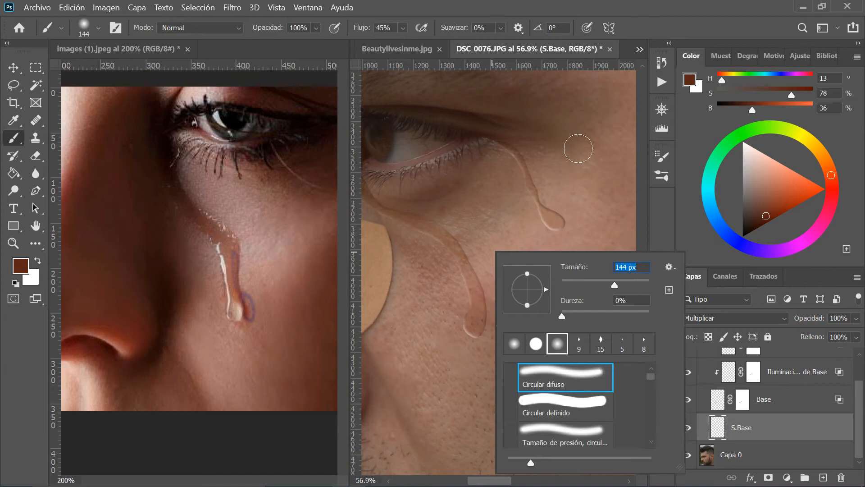
# Undo a test dab on the cheek, set the brush opacity to 30% and reduce its size to 59 px
pyautogui.click(487, 185)
pyautogui.hotkey('ctrl', 'z')
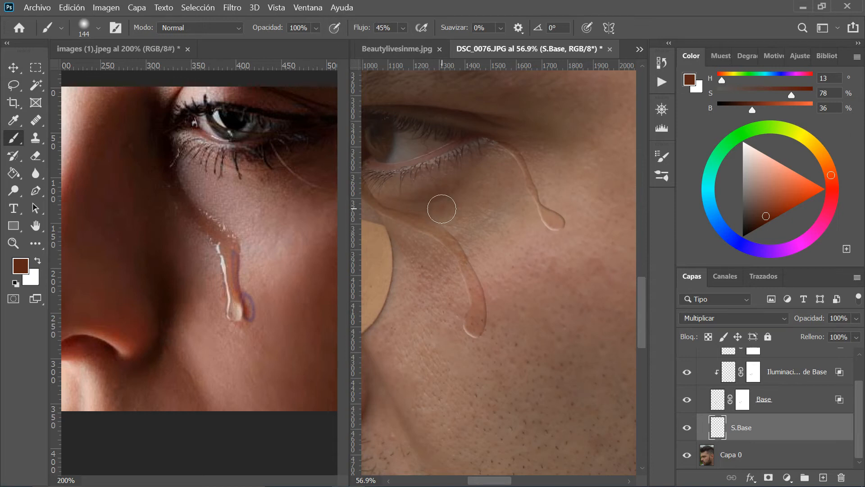
pyautogui.press('3')
pyautogui.rightClick(615, 201)
pyautogui.write('40')
pyautogui.press('Return')
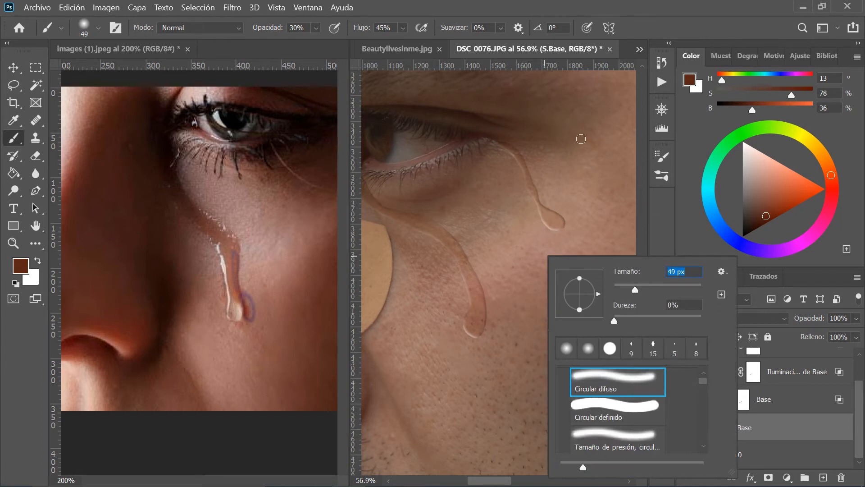
pyautogui.click(630, 20)
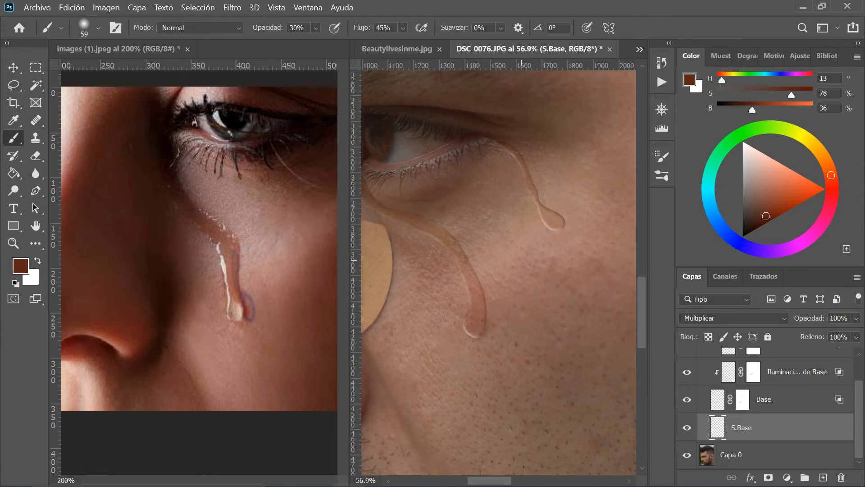
# Undo the last shadow strokes on S.Base and erase the excess around the tip of the inner-corner tear
pyautogui.hotkey('ctrl', 'z')
pyautogui.hotkey('ctrl', 'z')
pyautogui.press('[')
pyautogui.press('[')
pyautogui.press('e')
pyautogui.moveTo(464, 328); pyautogui.dragTo(482, 342)
# Paint a soft brown shadow on S.Base beside the inner-corner tear's drop with a 25 px brush at 10% opacity
pyautogui.press('b')
pyautogui.press('[')
pyautogui.press('[')
pyautogui.press('[')
pyautogui.press('[')
pyautogui.hotkey('ctrl', 'z')
pyautogui.moveTo(509, 287); pyautogui.dragTo(553, 321)
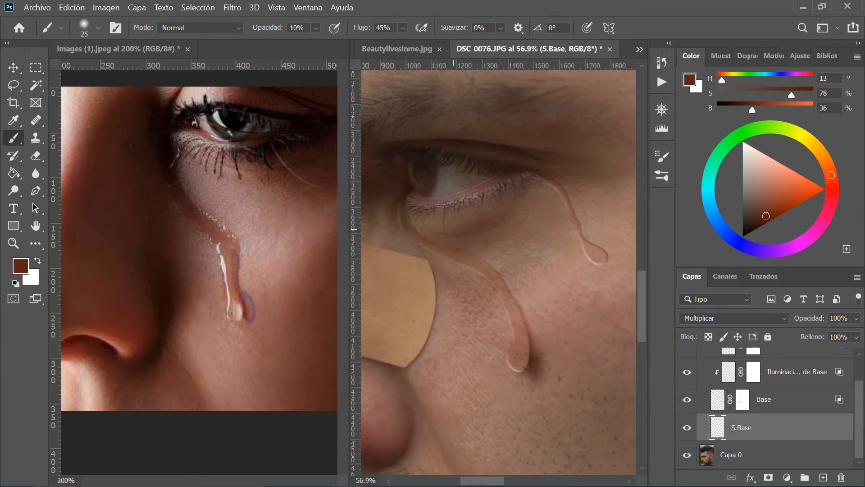
# Add a new layer above the Sombras layer in the Lagrima group and clip it to the layers below
pyautogui.hscroll(2, 407, 231)
pyautogui.press('e')
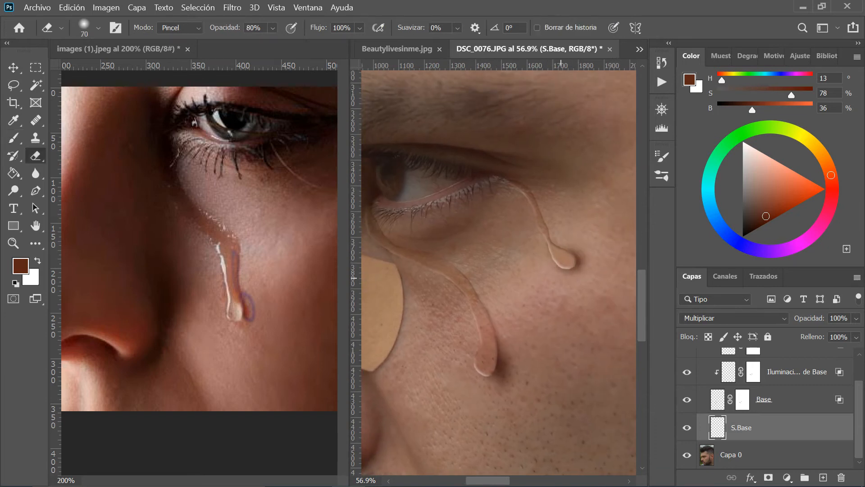
pyautogui.click(824, 477)
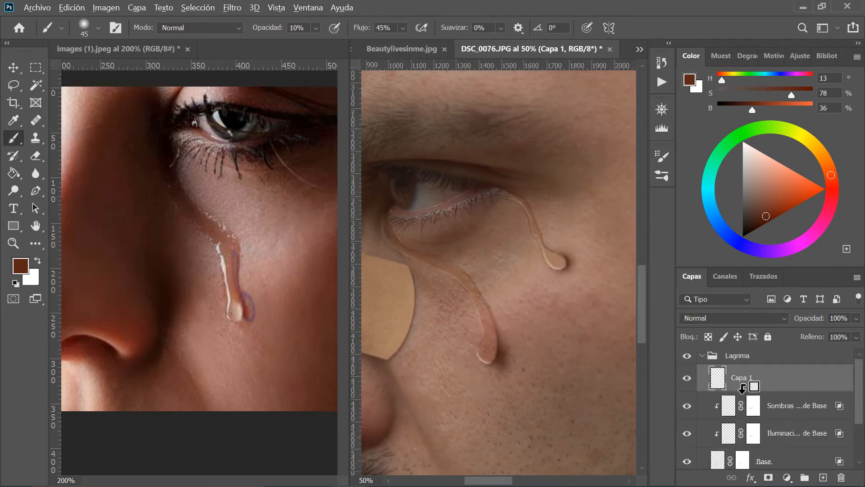
pyautogui.hotkey('ctrl', '0')
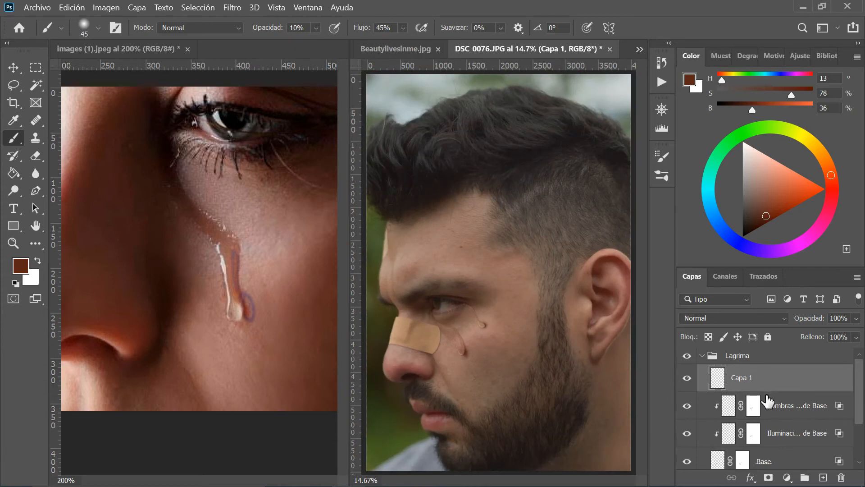
pyautogui.keyDown('alt'); pyautogui.click(771, 392); pyautogui.keyUp('alt')
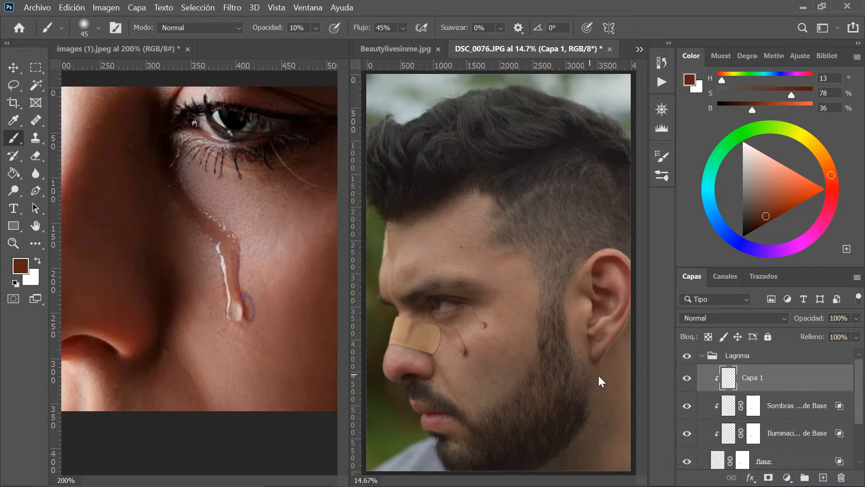
# Set the blend mode of the new clipped layer above Sombras to Superponer
pyautogui.press('z')
pyautogui.moveTo(473, 347)
pyautogui.mouseDown()
pyautogui.moveTo(531, 365)
pyautogui.moveTo(513, 365)
pyautogui.mouseUp()
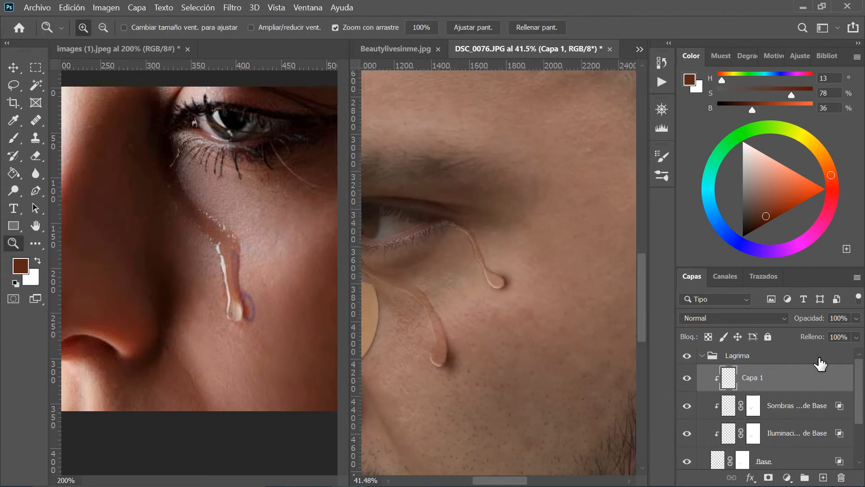
pyautogui.click(762, 318)
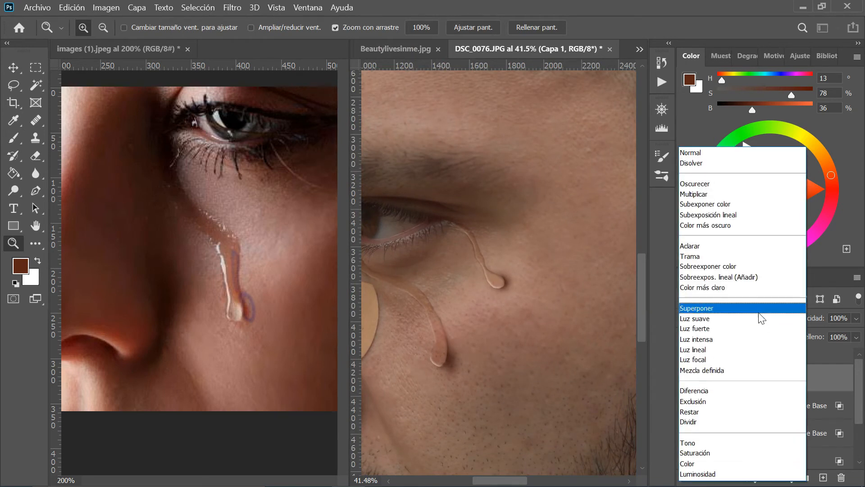
pyautogui.click(762, 318)
# Sample the skin tone from the forehead with the Brush and shift it to a brighter orange with S 60 and B 86
pyautogui.click(14, 68)
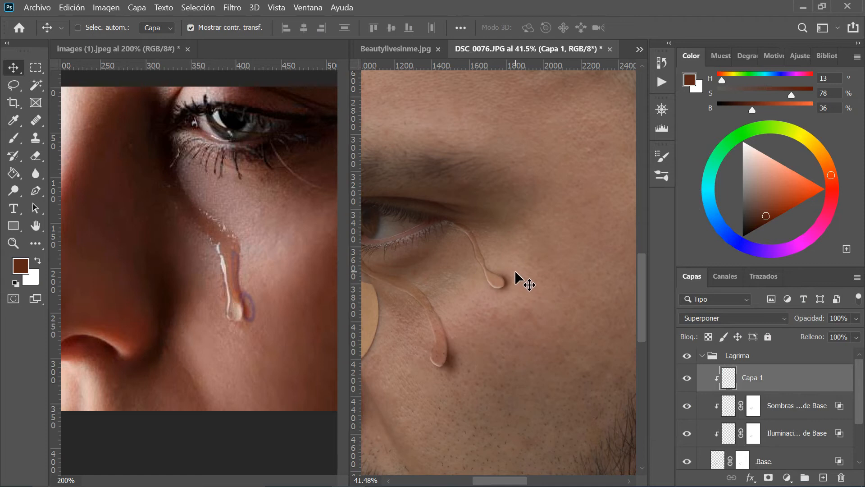
pyautogui.moveTo(454, 236); pyautogui.dragTo(506, 283)
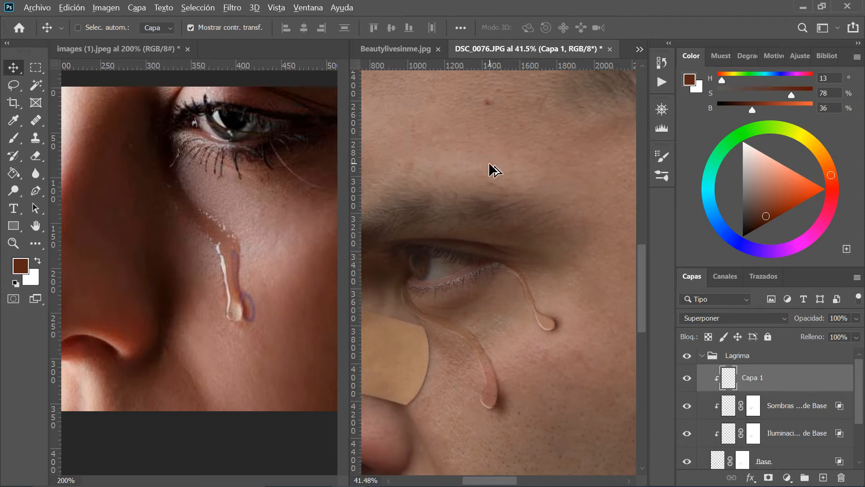
pyautogui.press('b')
pyautogui.keyDown('alt'); pyautogui.click(463, 171); pyautogui.keyUp('alt')
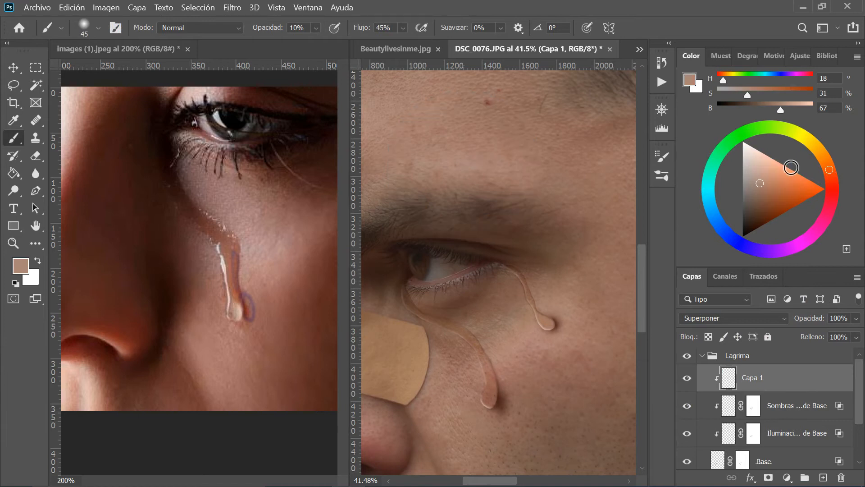
pyautogui.moveTo(751, 100); pyautogui.dragTo(799, 122)
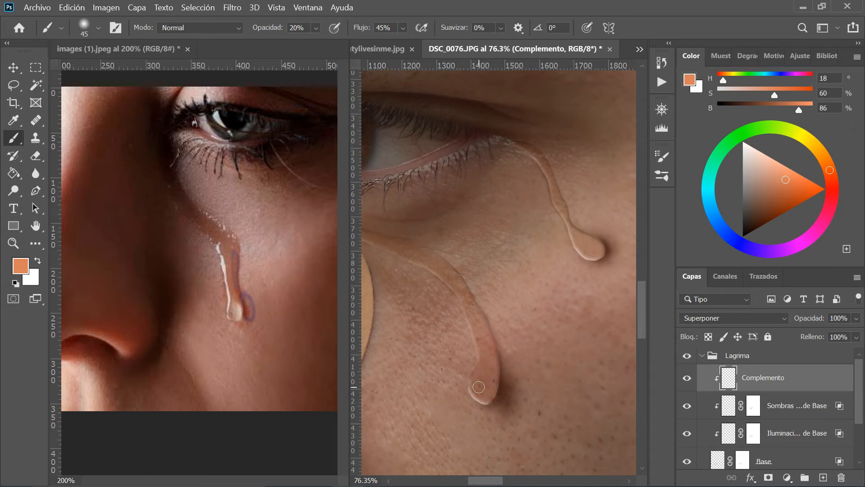
# Paint an orange tint inside the tears' drops on the Complemento layer, reducing the brush to 10 px
pyautogui.moveTo(481, 387); pyautogui.dragTo(503, 369)
pyautogui.moveTo(492, 385)
pyautogui.mouseDown()
pyautogui.moveTo(488, 372)
pyautogui.moveTo(486, 396)
pyautogui.mouseUp()
pyautogui.press('[')
pyautogui.press('[')
pyautogui.press('[')
pyautogui.press('[')
pyautogui.press('[')
pyautogui.press('[')
pyautogui.press('[')
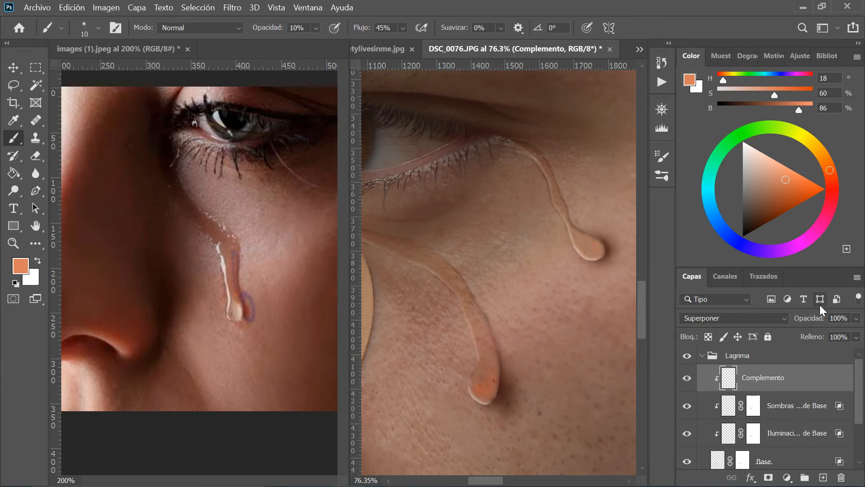
pyautogui.scroll(-1, 800, 378)
pyautogui.scroll(1, 782, 405)
# Add a new layer and move it below S.Base, directly above Capa 0
pyautogui.click(824, 478)
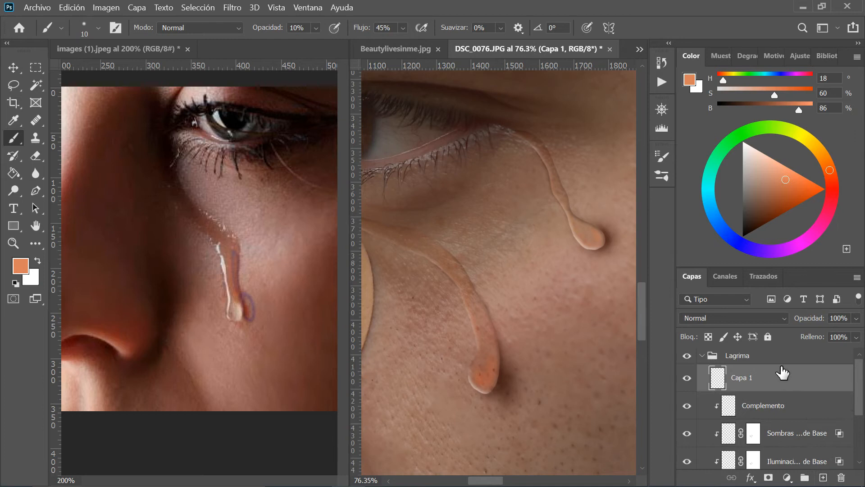
pyautogui.scroll(-1, 771, 383)
pyautogui.scroll(1, 775, 379)
pyautogui.moveTo(775, 377); pyautogui.dragTo(811, 430)
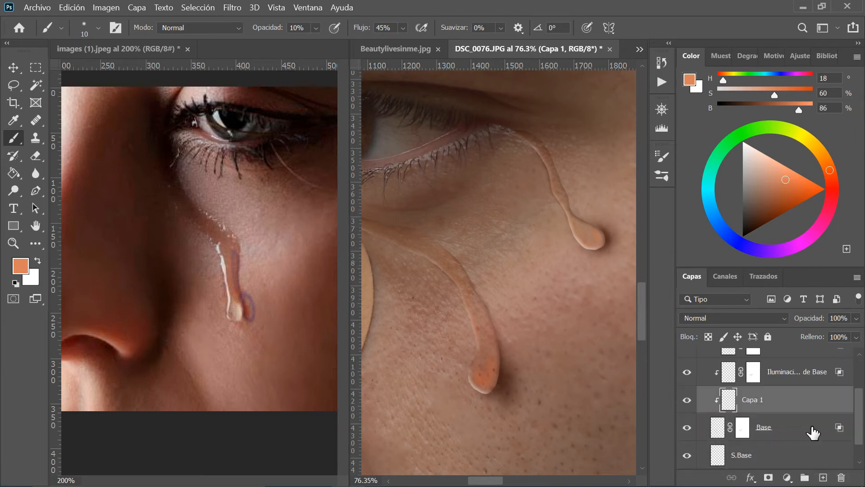
pyautogui.moveTo(735, 406); pyautogui.dragTo(792, 438)
# Set the new layer's blend mode to Superponer and rename it Complemento2
pyautogui.click(777, 318)
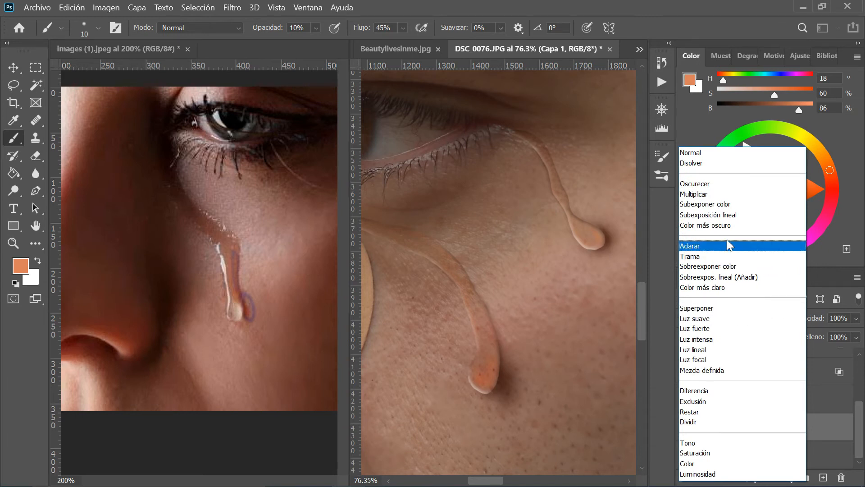
pyautogui.click(739, 309)
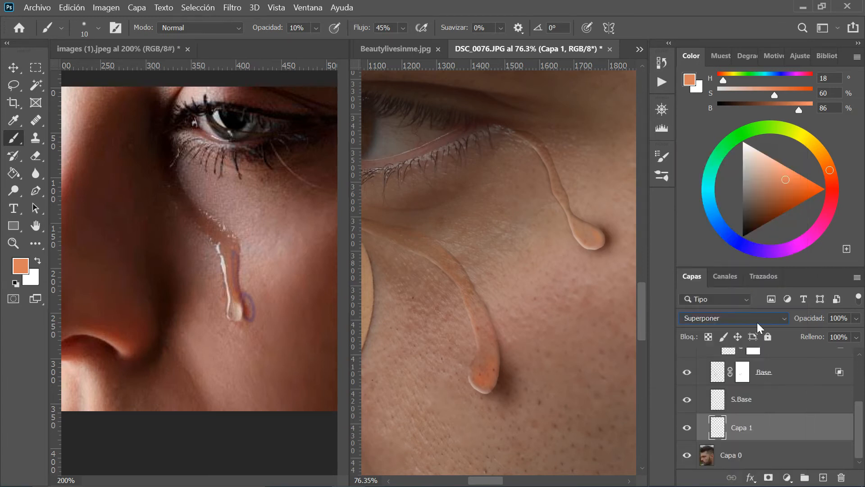
pyautogui.doubleClick(741, 426)
pyautogui.write('Com')
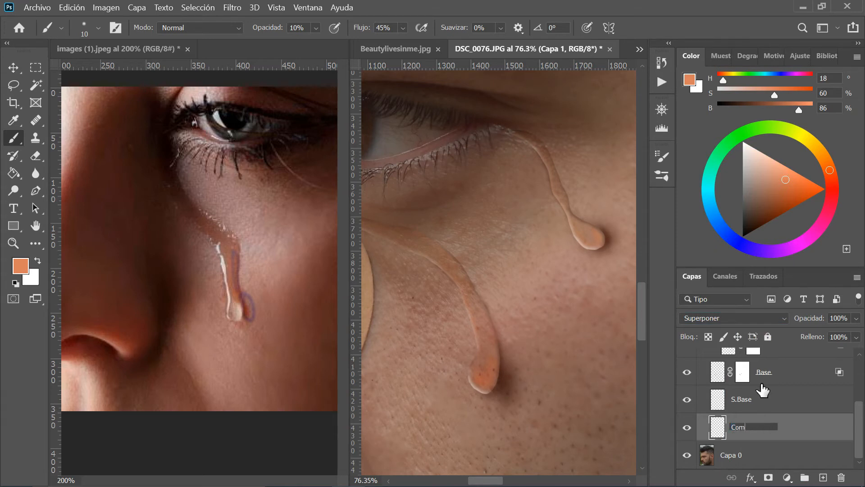
pyautogui.write('plemento2')
pyautogui.press('Return')
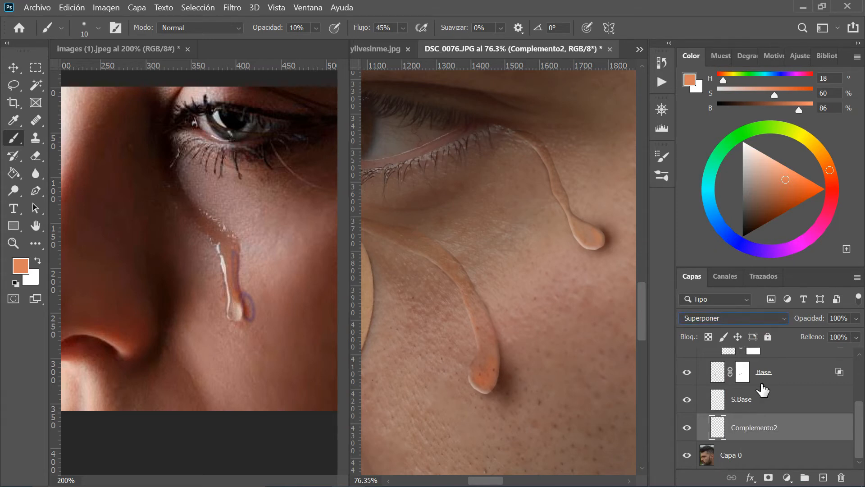
# Move the Complemento2 layer above S.Base and enlarge the brush to 70 px
pyautogui.moveTo(794, 433); pyautogui.dragTo(796, 391)
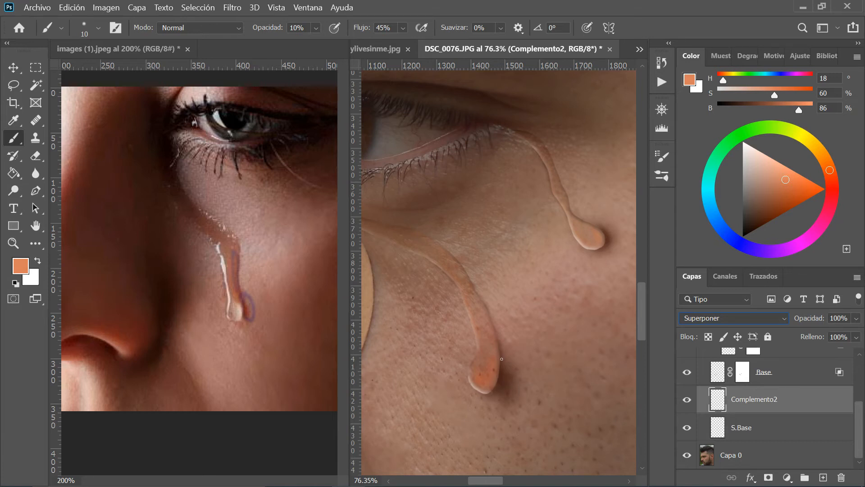
pyautogui.press(']')
pyautogui.press(']')
pyautogui.press(']')
pyautogui.press(']')
pyautogui.press(']')
pyautogui.press(']')
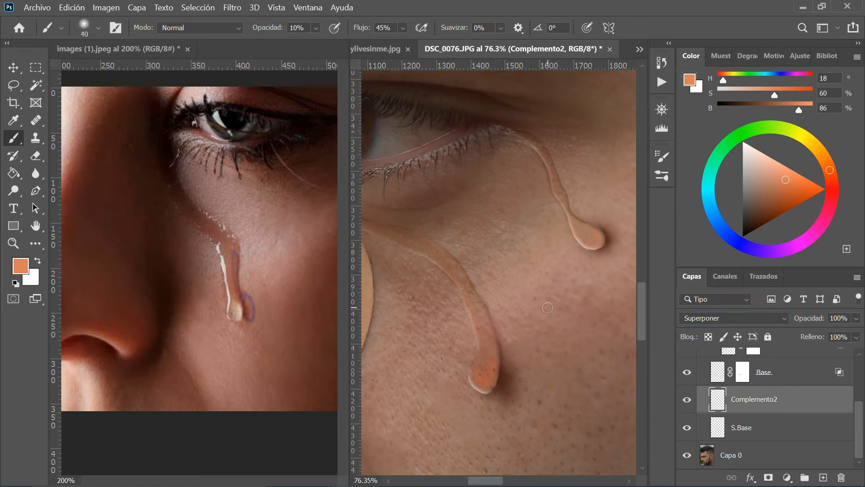
pyautogui.press(']')
pyautogui.press(']')
pyautogui.press(']')
# Reduce the opacity of the S.Base shadow layer to 85%
pyautogui.hotkey('ctrl', '-')
pyautogui.hotkey('ctrl', '-')
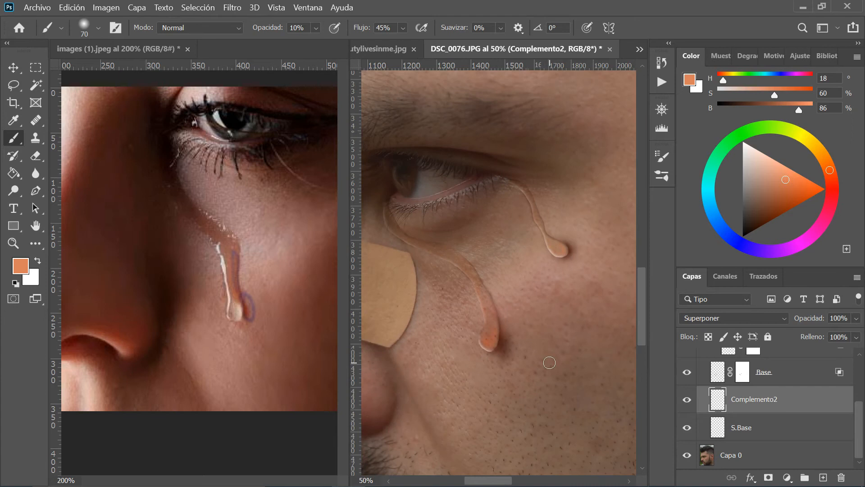
pyautogui.hotkey('ctrl', '-')
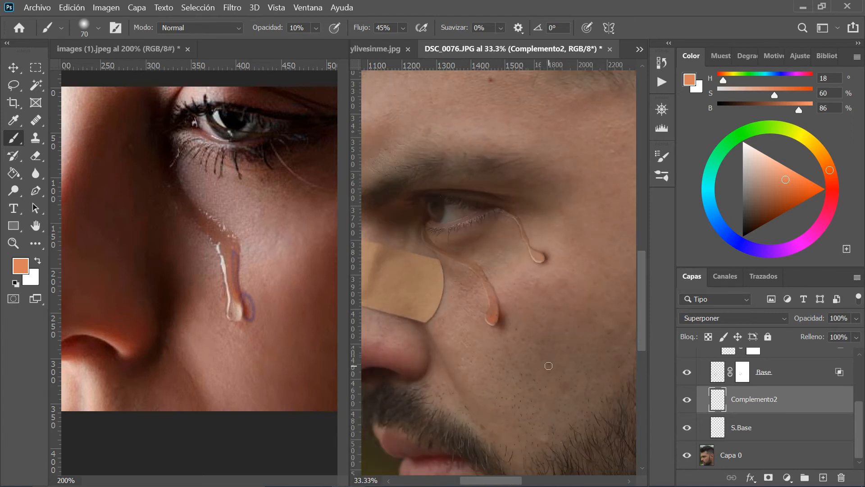
pyautogui.hotkey('ctrl', '+')
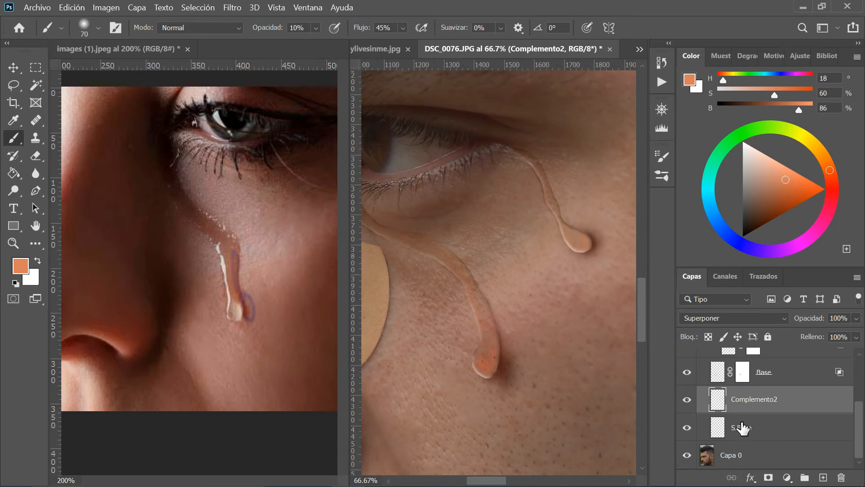
pyautogui.click(770, 426)
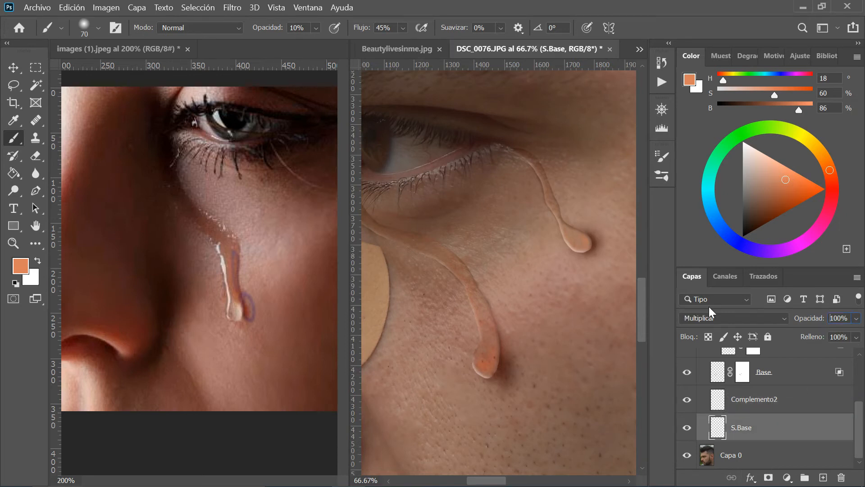
pyautogui.write('85')
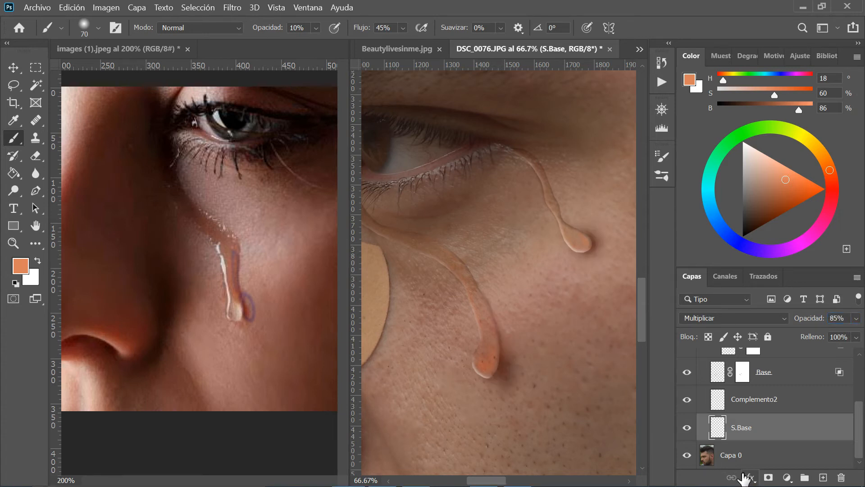
# Compare the tears with the Complemento2 layer hidden and shown, and switch to the Eraser
pyautogui.click(704, 405)
pyautogui.click(693, 400)
pyautogui.click(694, 400)
pyautogui.press('e')
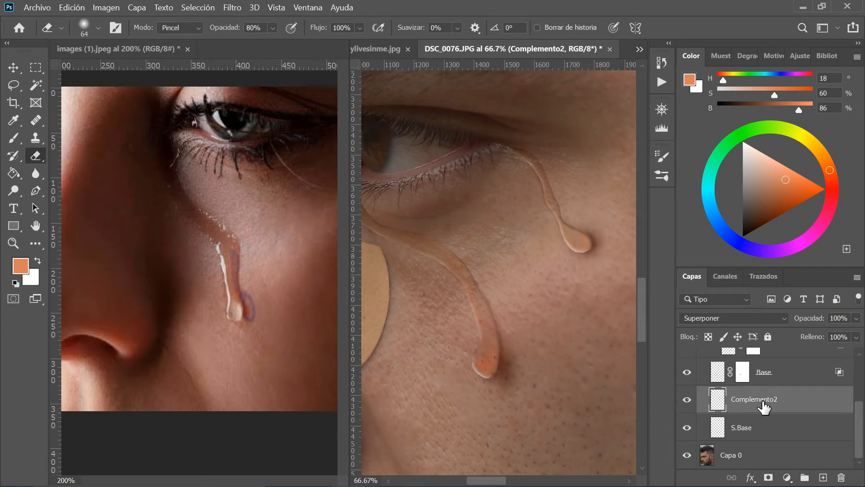
# Add a new layer above Complemento in the Lagrima group and clip it to the tear layers
pyautogui.scroll(4, 766, 401)
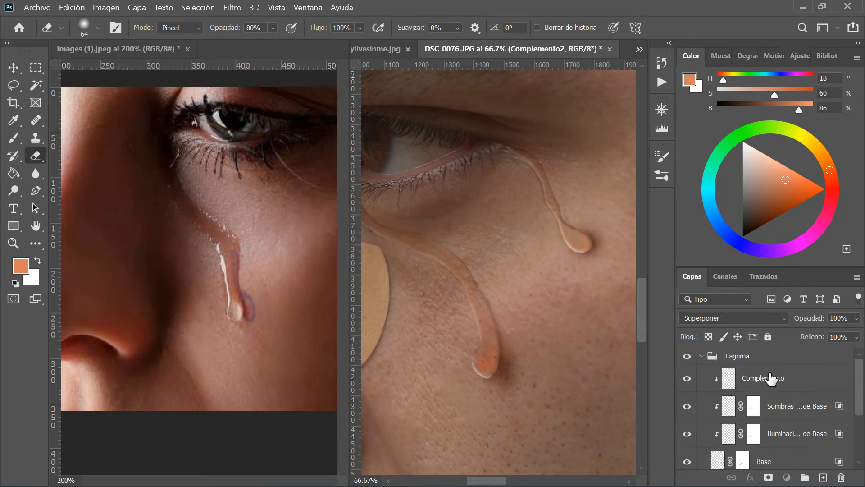
pyautogui.click(766, 381)
pyautogui.click(823, 477)
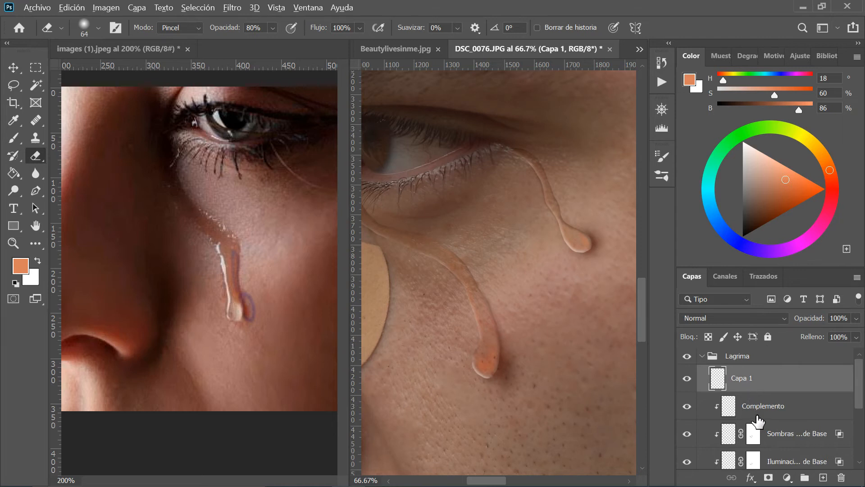
pyautogui.keyDown('alt'); pyautogui.click(757, 391); pyautogui.keyUp('alt')
# Set the blend mode of the clipped layer above Complemento to Sobreexpos. lineal (Añadir) and switch to the Brush
pyautogui.click(767, 322)
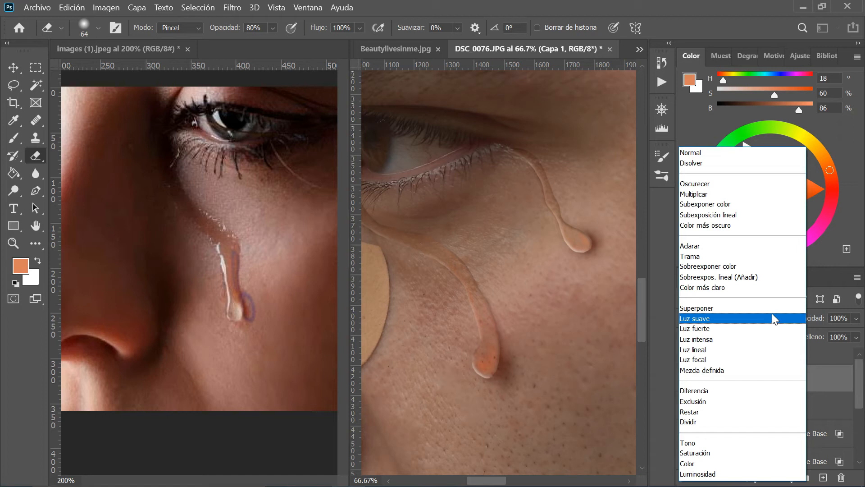
pyautogui.click(739, 277)
pyautogui.press('b')
pyautogui.click(737, 314)
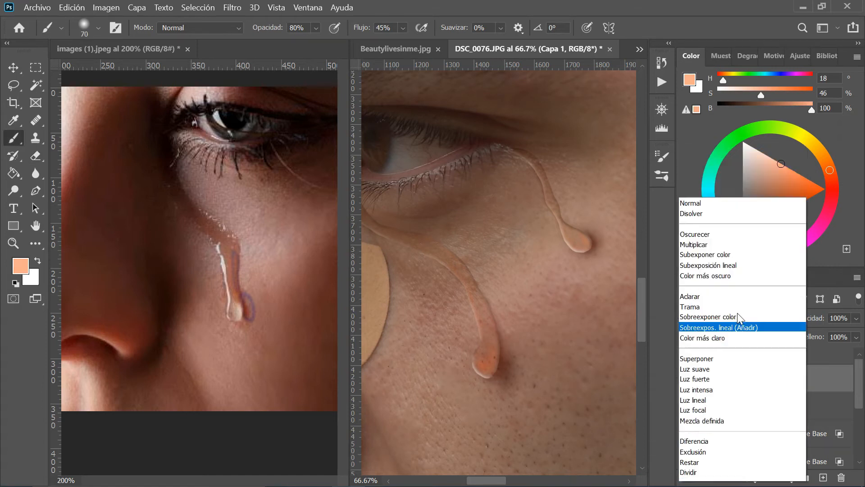
pyautogui.click(738, 276)
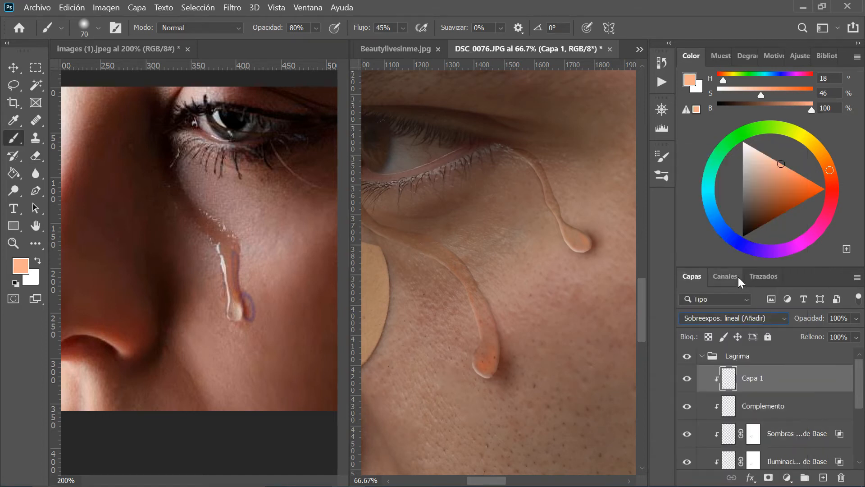
# Try test strokes in several peach and orange tones on the tears' drops, undoing each one
pyautogui.moveTo(774, 157); pyautogui.dragTo(775, 145)
pyautogui.moveTo(584, 239); pyautogui.dragTo(577, 241)
pyautogui.hotkey('ctrl', 'z')
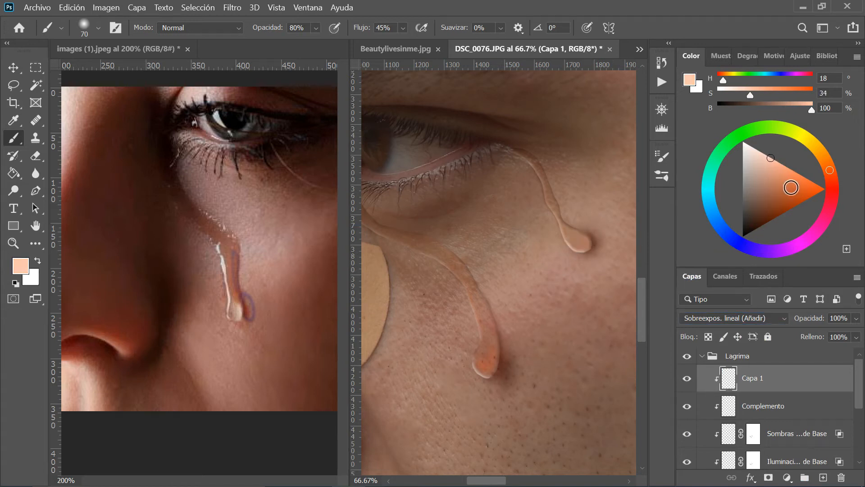
pyautogui.moveTo(792, 175); pyautogui.dragTo(802, 158)
pyautogui.moveTo(497, 346)
pyautogui.mouseDown()
pyautogui.moveTo(493, 363)
pyautogui.moveTo(490, 333)
pyautogui.mouseUp()
pyautogui.hotkey('ctrl', 'z')
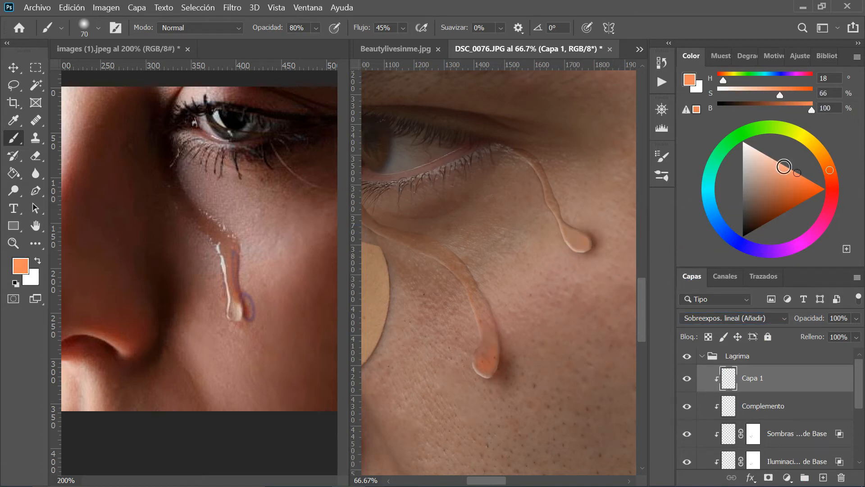
pyautogui.moveTo(792, 167); pyautogui.dragTo(787, 157)
pyautogui.moveTo(492, 329)
pyautogui.mouseDown()
pyautogui.moveTo(489, 378)
pyautogui.moveTo(497, 361)
pyautogui.mouseUp()
pyautogui.hotkey('ctrl', 'z')
# Set the foreground colour to a light peach with H 25, S 46 and B 100
pyautogui.moveTo(784, 161); pyautogui.dragTo(781, 164)
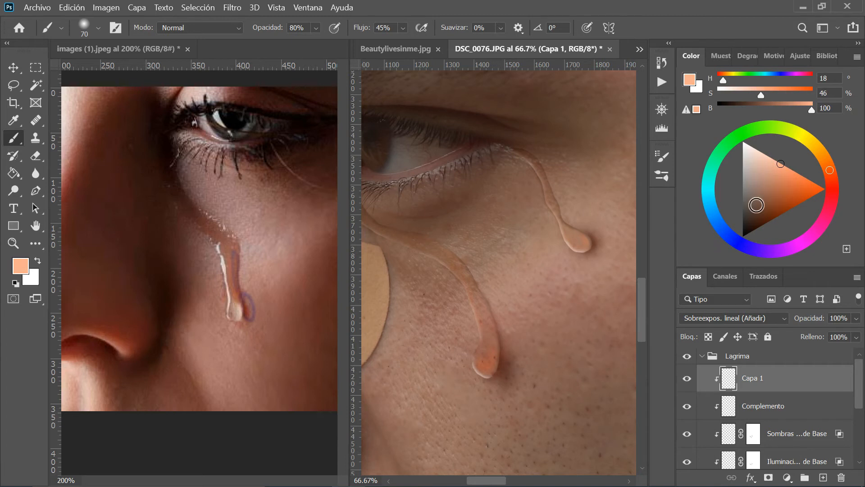
pyautogui.moveTo(830, 170); pyautogui.dragTo(832, 161)
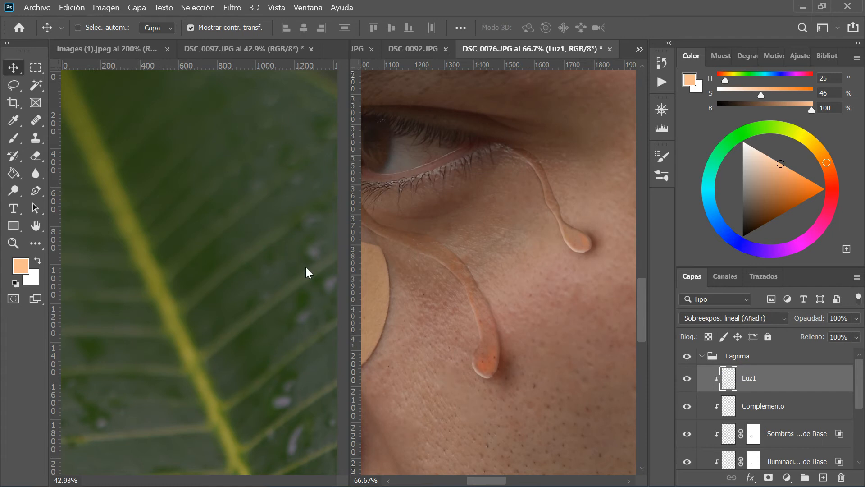
# Examine how light falls on the water drops across the leaf in the DSC_0097.JPG photo
pyautogui.click(306, 272)
pyautogui.moveTo(319, 338); pyautogui.dragTo(228, 222)
pyautogui.moveTo(280, 255); pyautogui.dragTo(200, 225)
pyautogui.moveTo(241, 266)
pyautogui.mouseDown()
pyautogui.moveTo(199, 292)
pyautogui.moveTo(122, 159)
pyautogui.mouseUp()
pyautogui.moveTo(222, 286); pyautogui.dragTo(167, 331)
pyautogui.hotkey('ctrl', 'z')
pyautogui.hotkey('ctrl', 'z')
pyautogui.hotkey('ctrl', 'z')
pyautogui.hotkey('ctrl', 'z')
pyautogui.hotkey('ctrl', 'z')
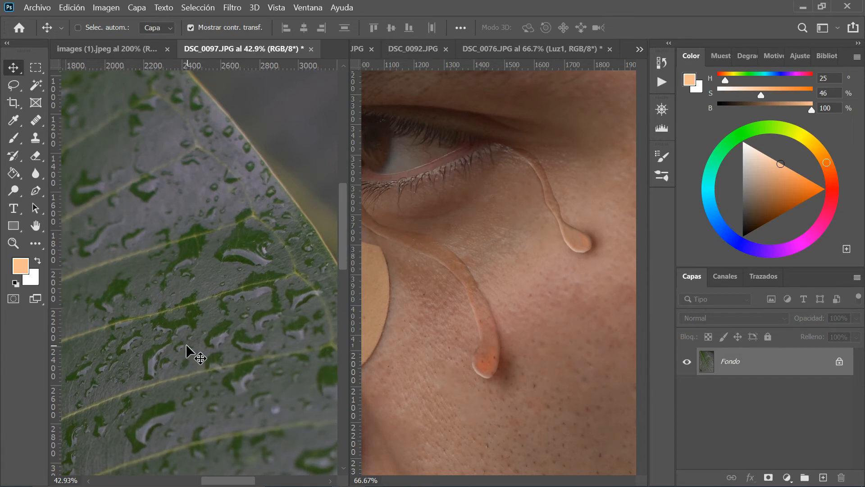
# Check the reference photos and lasso a crescent along the lower edge of the longer tear's drop on the Luz1 layer of DSC_0076.JPG
pyautogui.click(78, 54)
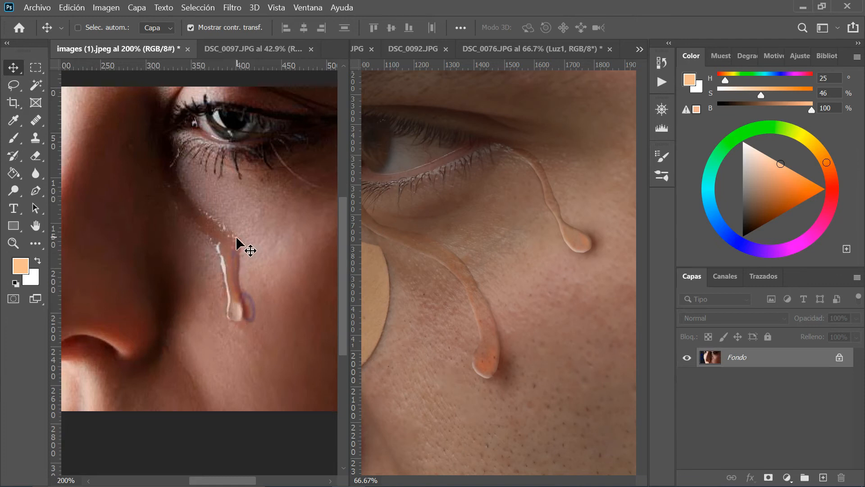
pyautogui.click(275, 55)
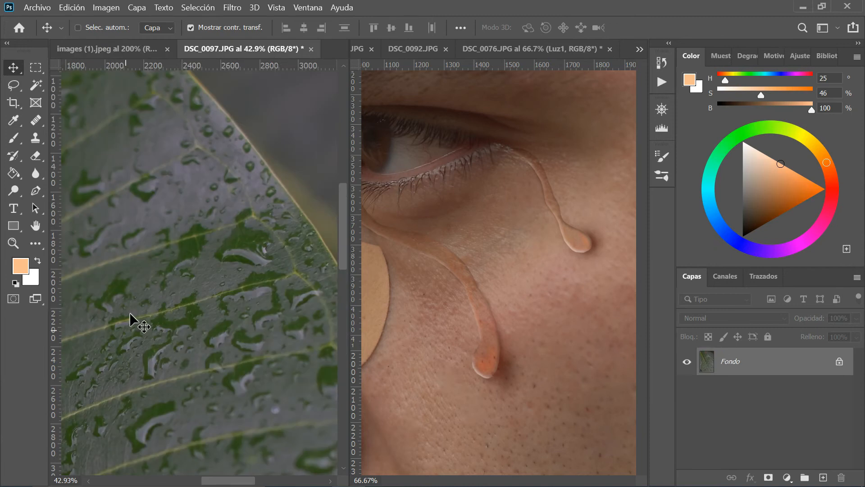
pyautogui.click(534, 302)
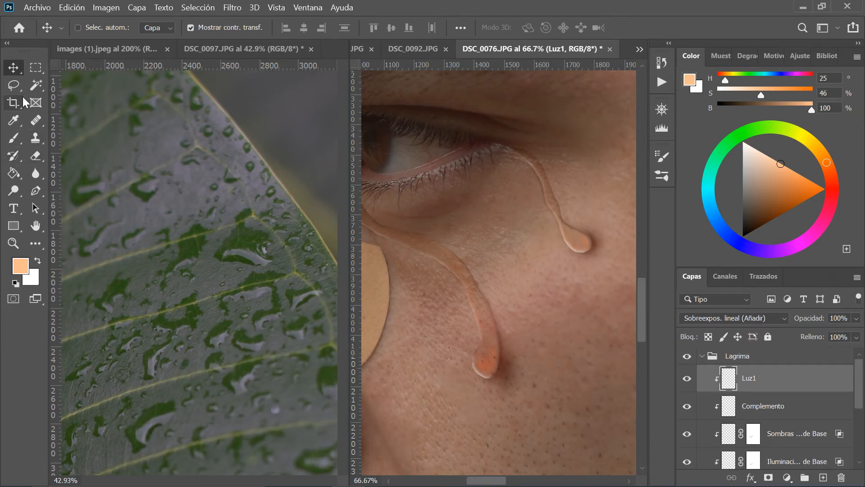
pyautogui.click(20, 83)
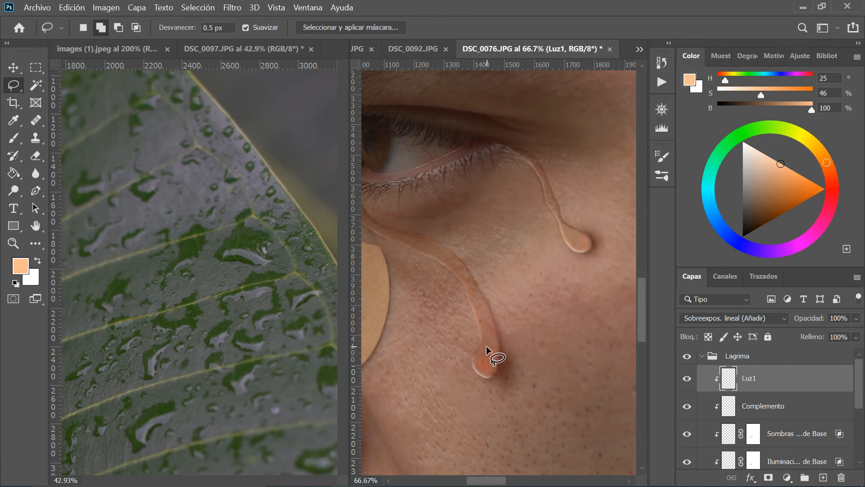
pyautogui.moveTo(484, 346); pyautogui.dragTo(469, 313)
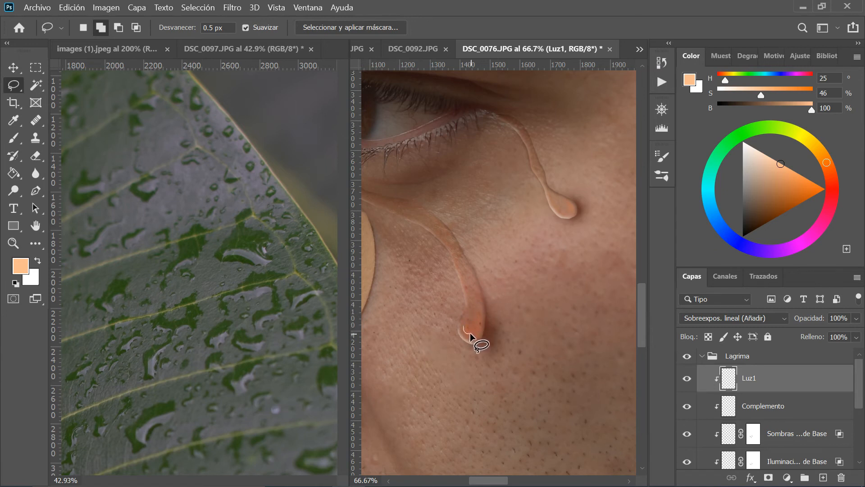
pyautogui.moveTo(472, 329)
pyautogui.mouseDown()
pyautogui.moveTo(482, 304)
pyautogui.moveTo(482, 336)
pyautogui.moveTo(467, 342)
pyautogui.moveTo(459, 333)
pyautogui.mouseUp()
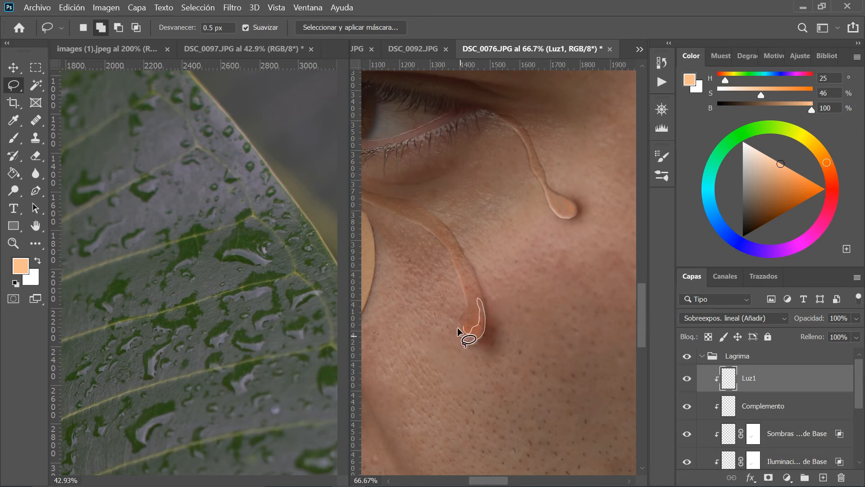
# Paint the crescent light peach with a soft 119 px brush, lowering the opacity to 10%, and deselect
pyautogui.press('b')
pyautogui.rightClick(504, 296)
pyautogui.click(619, 296)
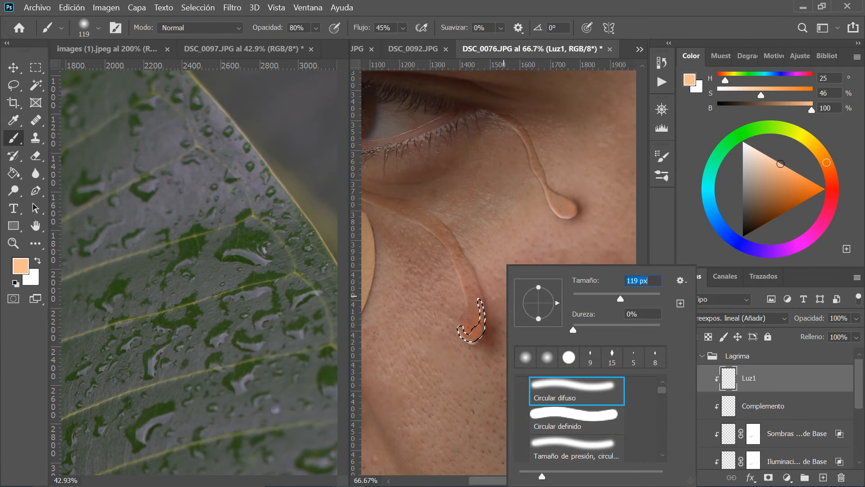
pyautogui.press('Return')
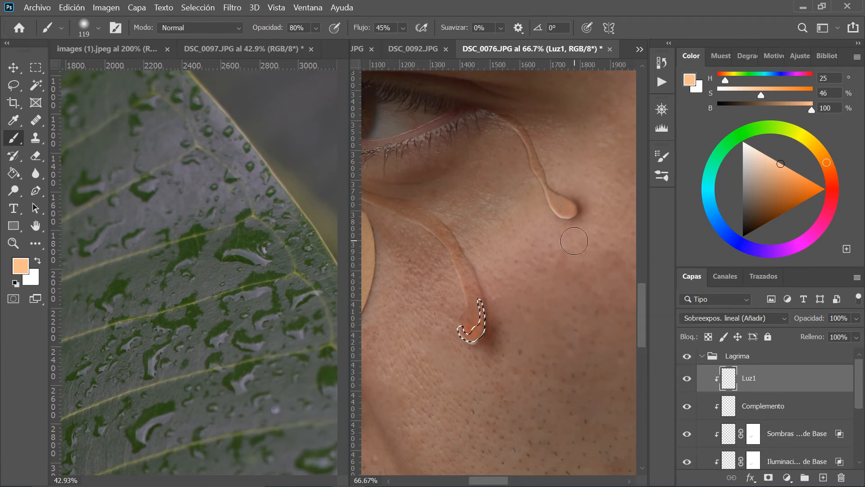
pyautogui.press('2')
pyautogui.moveTo(488, 311)
pyautogui.mouseDown()
pyautogui.moveTo(471, 361)
pyautogui.moveTo(482, 348)
pyautogui.mouseUp()
pyautogui.press('1')
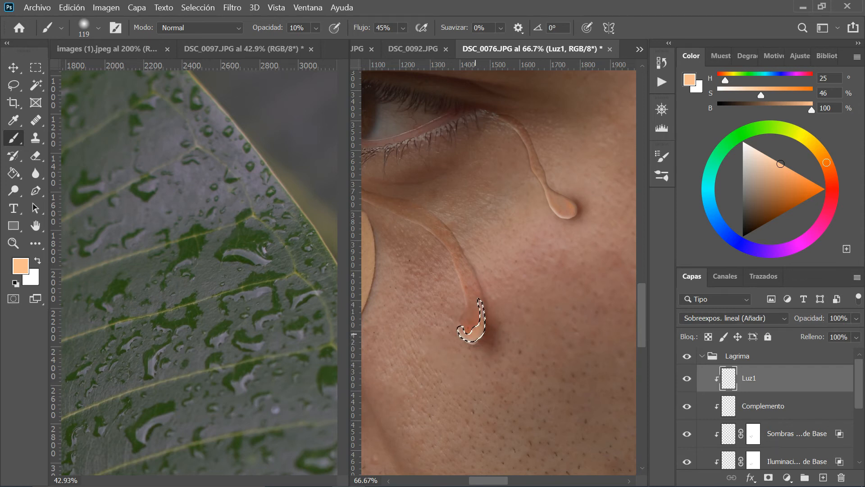
pyautogui.press('l')
pyautogui.hotkey('ctrl', 'd')
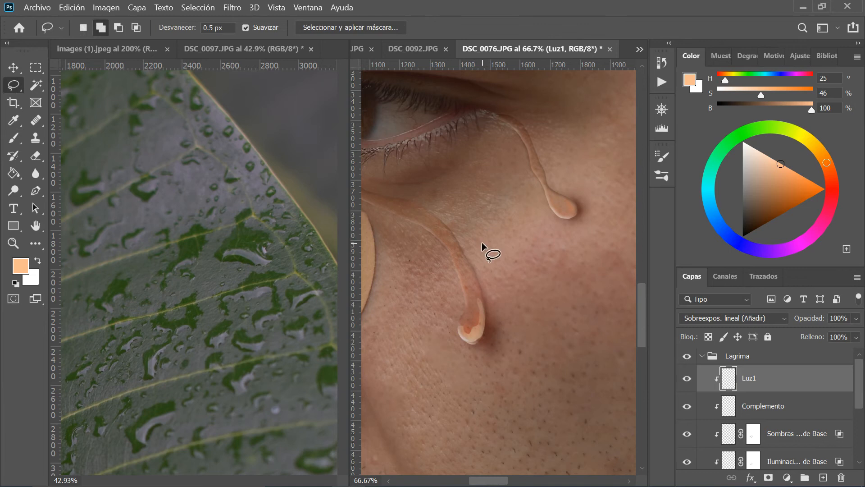
# Lasso the edge of the shorter tear's drop, paint it light peach at 10% opacity, and deselect
pyautogui.moveTo(570, 208); pyautogui.dragTo(563, 212)
pyautogui.press('b')
pyautogui.hotkey('ctrl', 'd')
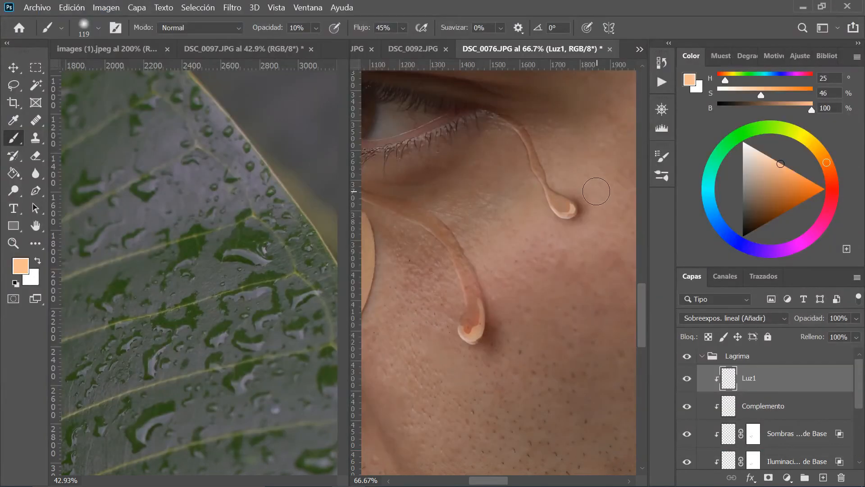
# Lasso narrow strips along the longer tear's trail, paint them light peach at 10% opacity, and deselect
pyautogui.press('l')
pyautogui.moveTo(478, 293)
pyautogui.mouseDown()
pyautogui.moveTo(506, 293)
pyautogui.moveTo(522, 307)
pyautogui.mouseUp()
pyautogui.click(107, 49)
pyautogui.click(244, 50)
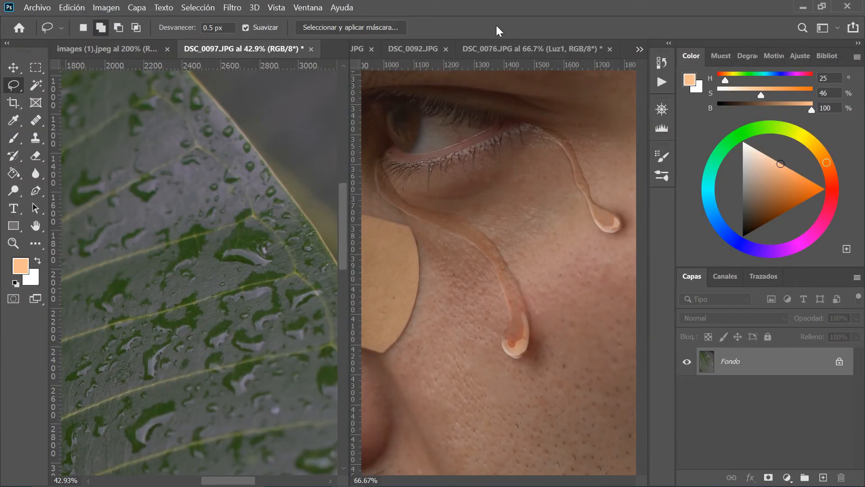
pyautogui.click(517, 52)
pyautogui.moveTo(490, 261)
pyautogui.mouseDown()
pyautogui.moveTo(512, 290)
pyautogui.moveTo(471, 237)
pyautogui.moveTo(513, 319)
pyautogui.mouseUp()
pyautogui.press('b')
pyautogui.hotkey('ctrl', 'd')
pyautogui.press('l')
pyautogui.moveTo(422, 215); pyautogui.dragTo(477, 231)
pyautogui.press('b')
pyautogui.hotkey('ctrl', 'd')
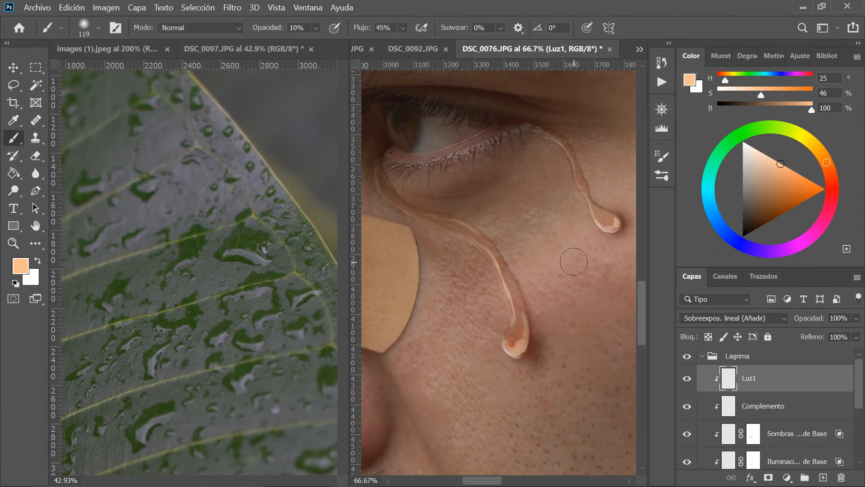
# Lasso a thin strip along the shorter tear's trail, brush light peach into it at 10% opacity, and deselect
pyautogui.moveTo(586, 293); pyautogui.dragTo(569, 309)
pyautogui.press('l')
pyautogui.moveTo(546, 153); pyautogui.dragTo(572, 205)
pyautogui.press('b')
pyautogui.hotkey('ctrl', 'd')
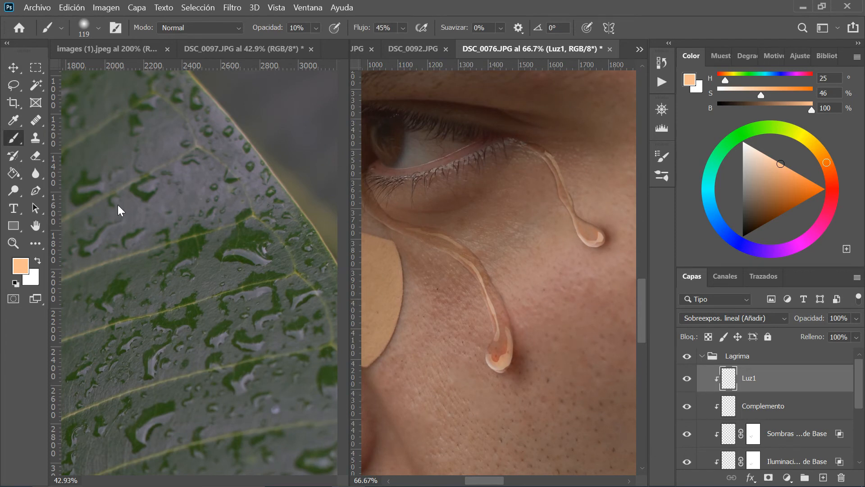
# Switch to the Smudge tool with a soft round tip and set its strength to 40%
pyautogui.click(35, 176)
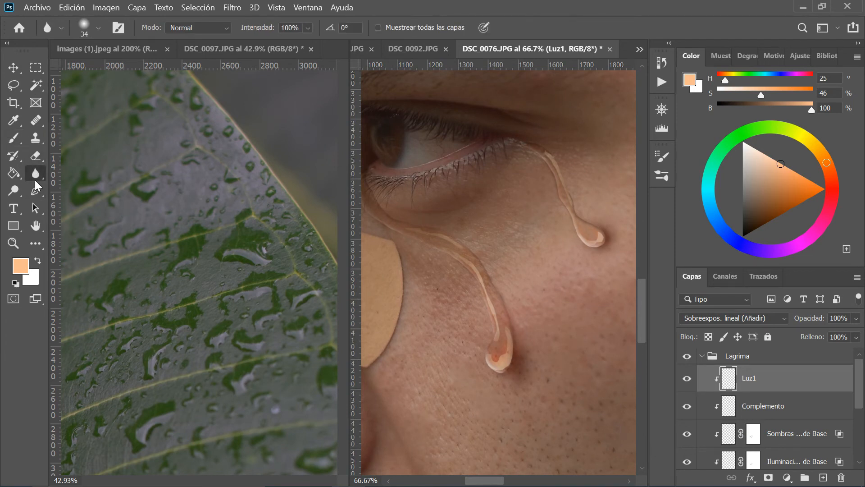
pyautogui.click(60, 198)
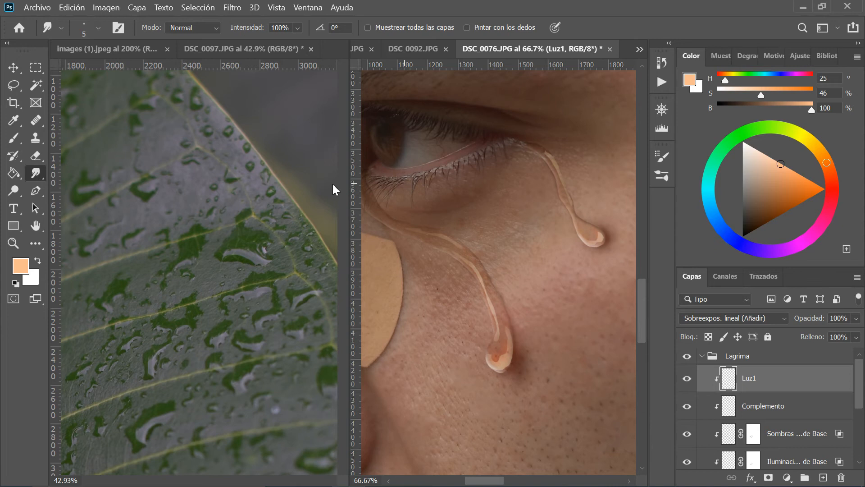
pyautogui.rightClick(536, 202)
pyautogui.click(617, 326)
pyautogui.click(656, 231)
pyautogui.press('Return')
pyautogui.click(291, 27)
pyautogui.write('4')
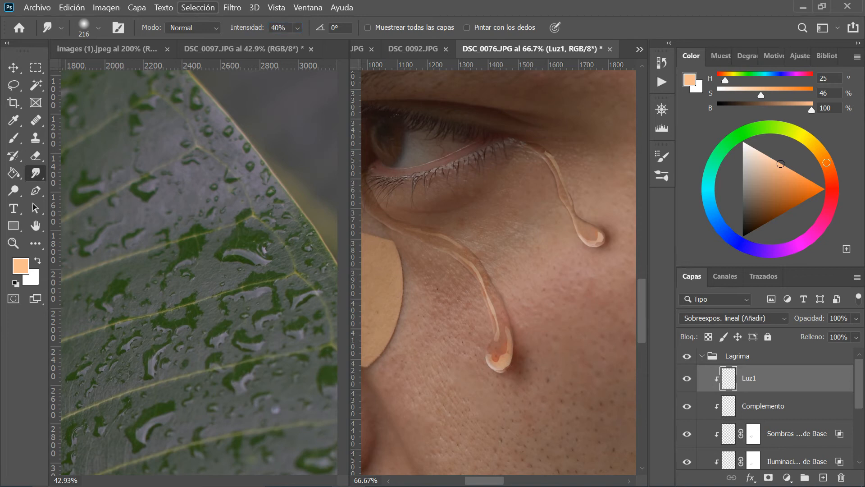
# Reduce the Smudge tip to 20 px and blend the painted light on both tears
pyautogui.press('[')
pyautogui.press('[')
pyautogui.press('[')
pyautogui.press('[')
pyautogui.press('[')
pyautogui.press('[')
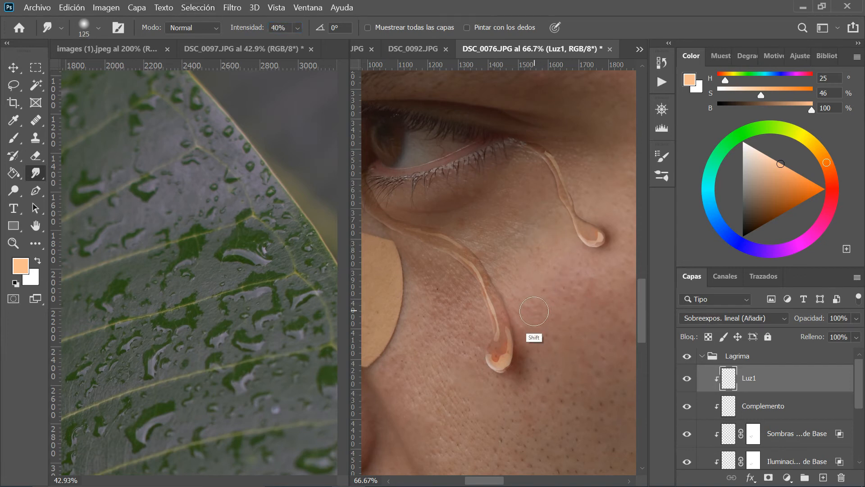
pyautogui.press('[')
pyautogui.press('[')
pyautogui.press('[')
pyautogui.press('[')
pyautogui.press('[')
pyautogui.press('[')
pyautogui.press('[')
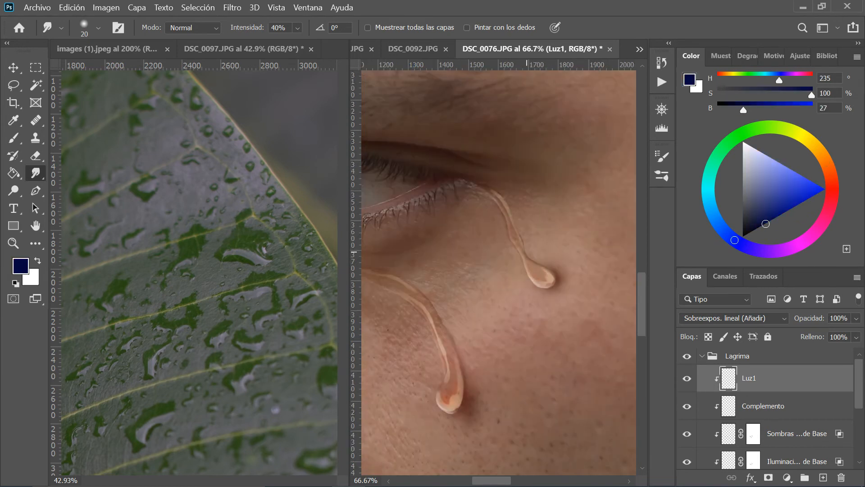
# Add a layer mask to Luz1 and paint black with a soft 40 px brush to tone down the light on the drop and trails
pyautogui.moveTo(526, 252); pyautogui.dragTo(565, 240)
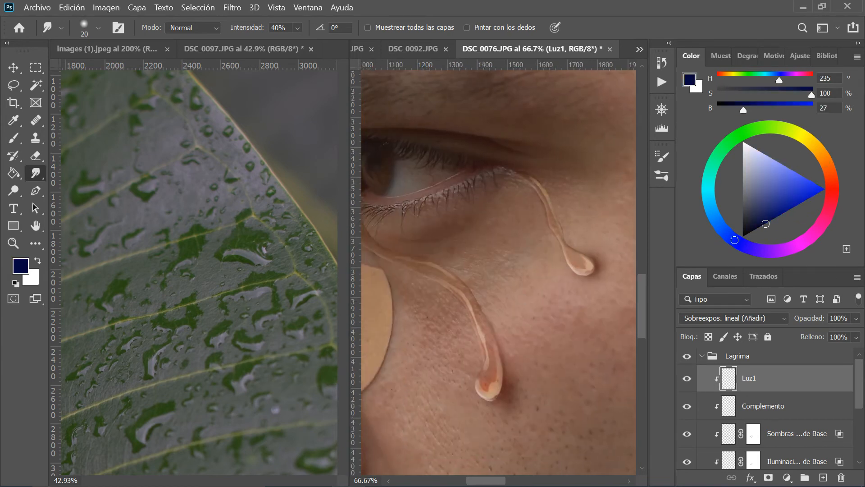
pyautogui.click(768, 477)
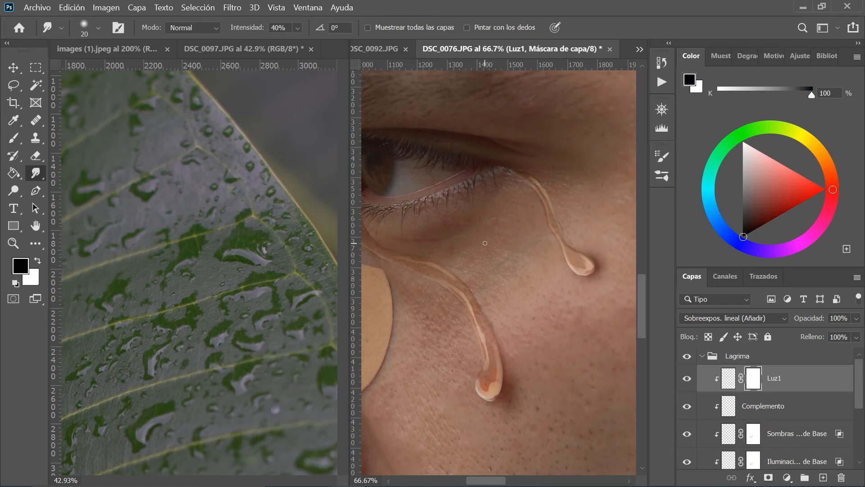
pyautogui.press('b')
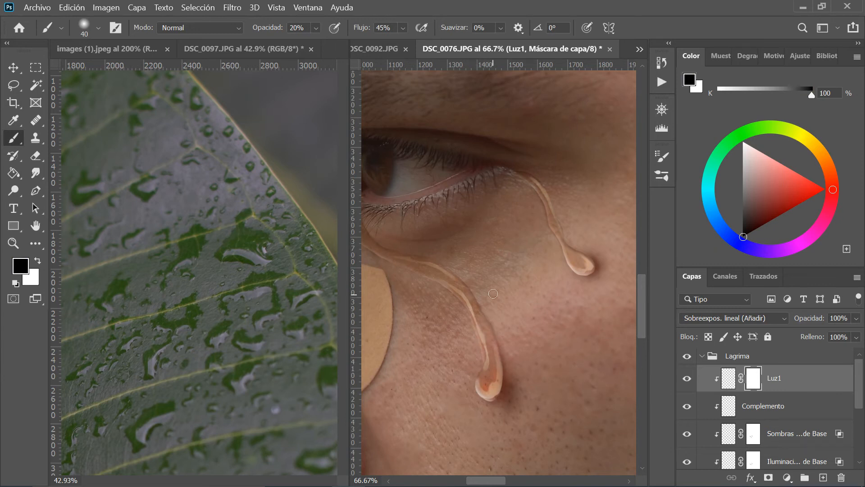
pyautogui.press('6')
pyautogui.moveTo(497, 384); pyautogui.dragTo(493, 389)
pyautogui.moveTo(536, 177); pyautogui.dragTo(545, 197)
pyautogui.moveTo(422, 251); pyautogui.dragTo(460, 263)
pyautogui.hotkey('ctrl', '-')
pyautogui.hotkey('ctrl', '-')
pyautogui.hotkey('ctrl', '-')
pyautogui.hotkey('ctrl', '+')
pyautogui.hotkey('ctrl', '+')
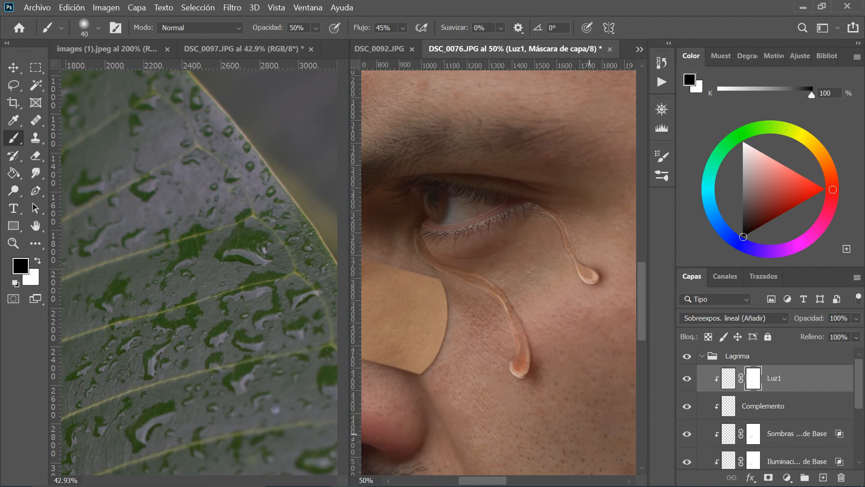
# Lasso the centre of the longer tear's drop on Luz1's pixels and set the foreground to pale peach with H 33, S 23 and B 100
pyautogui.click(13, 85)
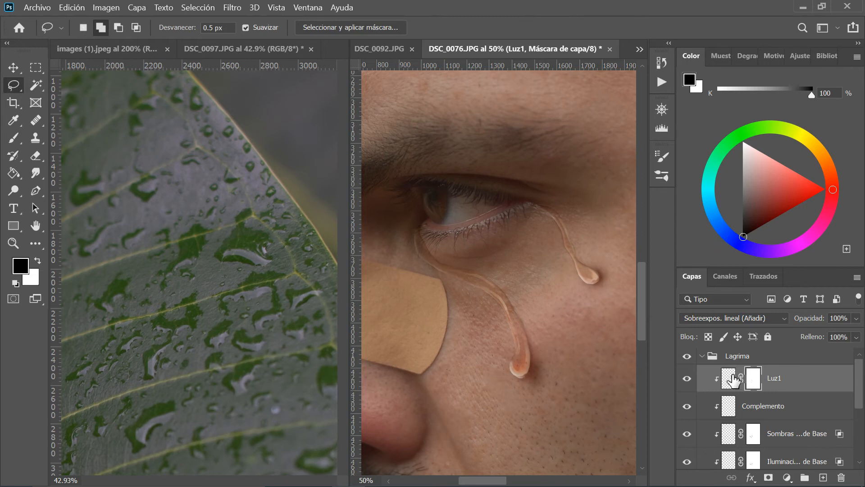
pyautogui.click(729, 379)
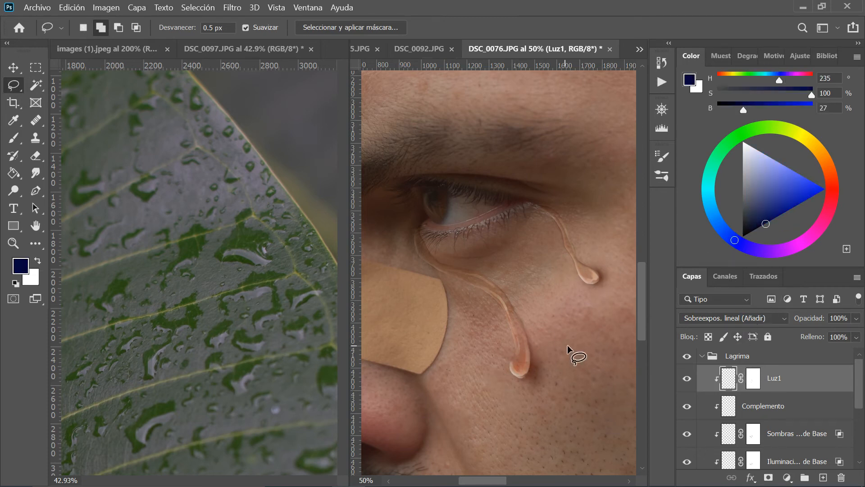
pyautogui.press('z')
pyautogui.moveTo(535, 360)
pyautogui.mouseDown()
pyautogui.moveTo(518, 338)
pyautogui.moveTo(525, 342)
pyautogui.moveTo(498, 331)
pyautogui.mouseUp()
pyautogui.press('b')
pyautogui.click(10, 82)
pyautogui.press('b')
pyautogui.click(822, 156)
pyautogui.click(762, 154)
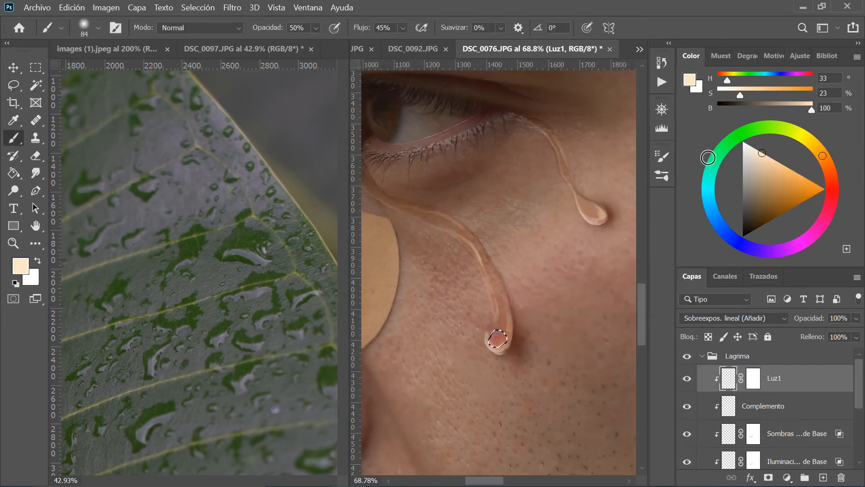
# Check the crying-eye reference, paint the longer tear's drop at 10% opacity with H 33, S 18 and B 100, and switch to Smudge
pyautogui.hotkey('ctrl', 'Tab')
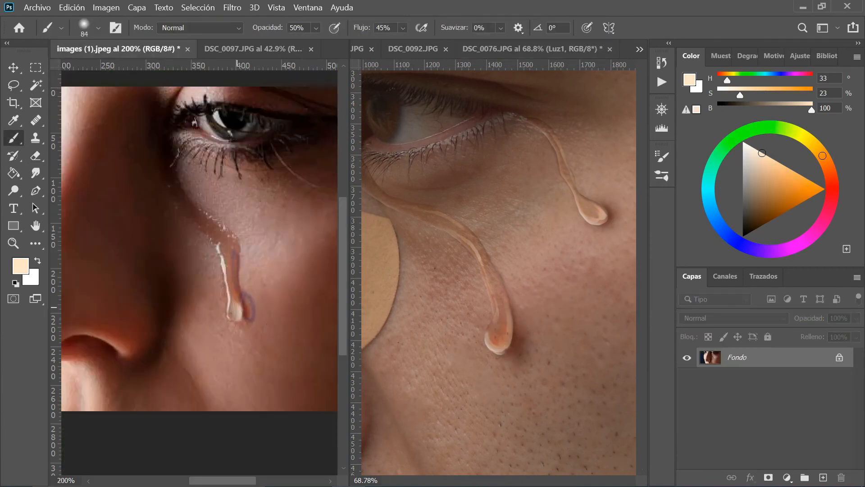
pyautogui.click(624, 169)
pyautogui.press('1')
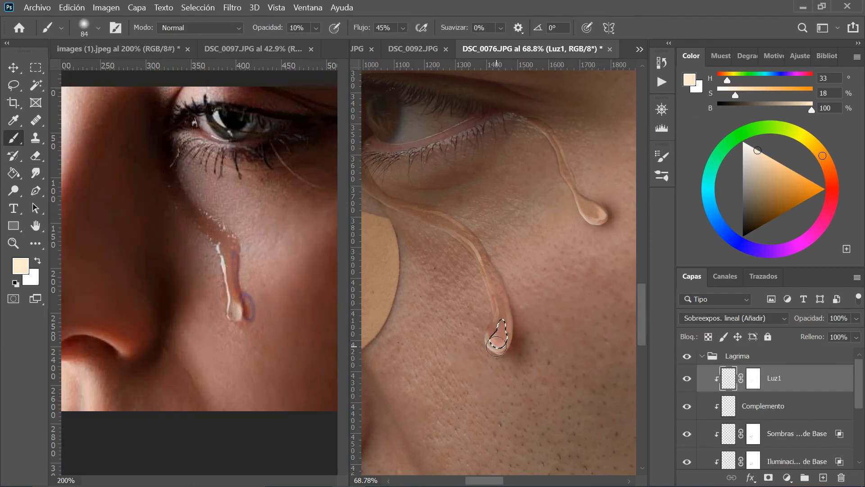
pyautogui.click(39, 174)
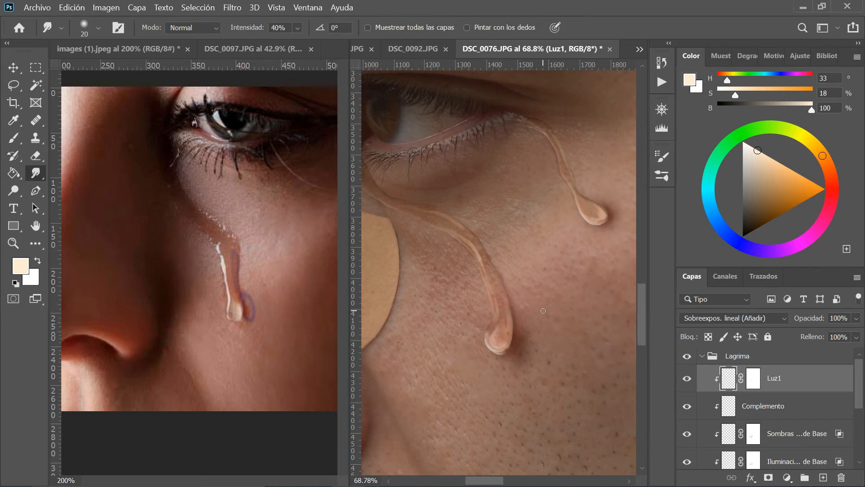
# Lasso the inside of the shorter tear's drop, paint it pale peach, deselect, and return to the Smudge tool
pyautogui.press('l')
pyautogui.moveTo(587, 210)
pyautogui.mouseDown()
pyautogui.moveTo(604, 221)
pyautogui.moveTo(597, 208)
pyautogui.mouseUp()
pyautogui.press('b')
pyautogui.hotkey('ctrl', 'd')
pyautogui.click(36, 173)
# Lower the S.Base layer's opacity to 65% and toggle its visibility to compare the tears' shadows
pyautogui.press('z')
pyautogui.moveTo(597, 295); pyautogui.dragTo(548, 301)
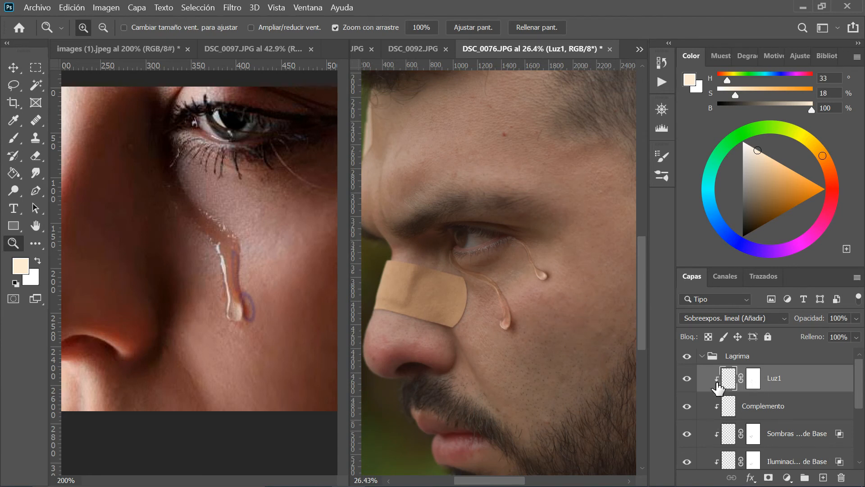
pyautogui.scroll(-2, 762, 401)
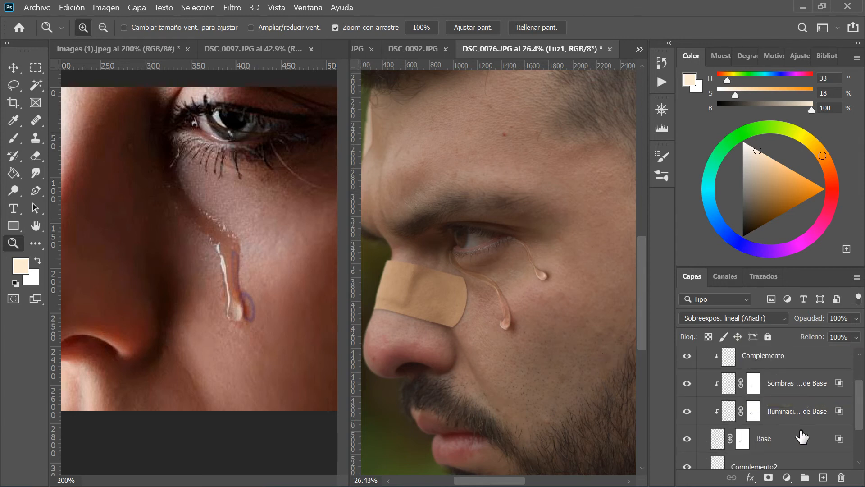
pyautogui.scroll(-1, 794, 426)
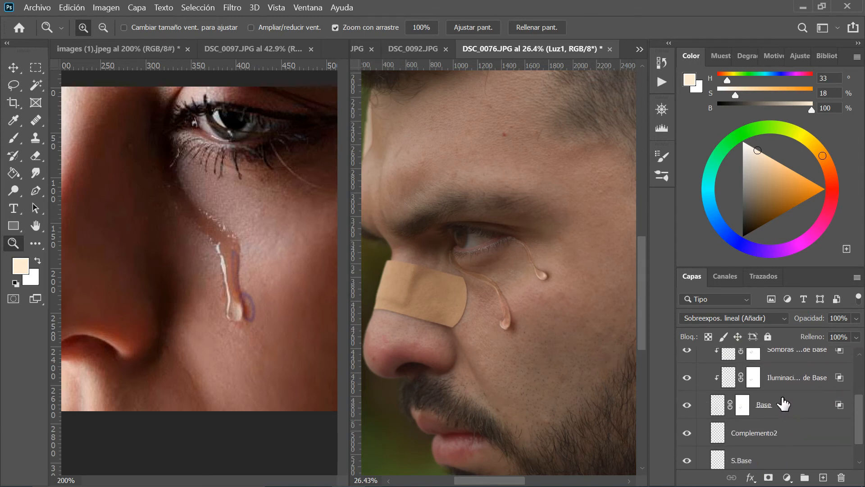
pyautogui.click(686, 460)
pyautogui.click(757, 460)
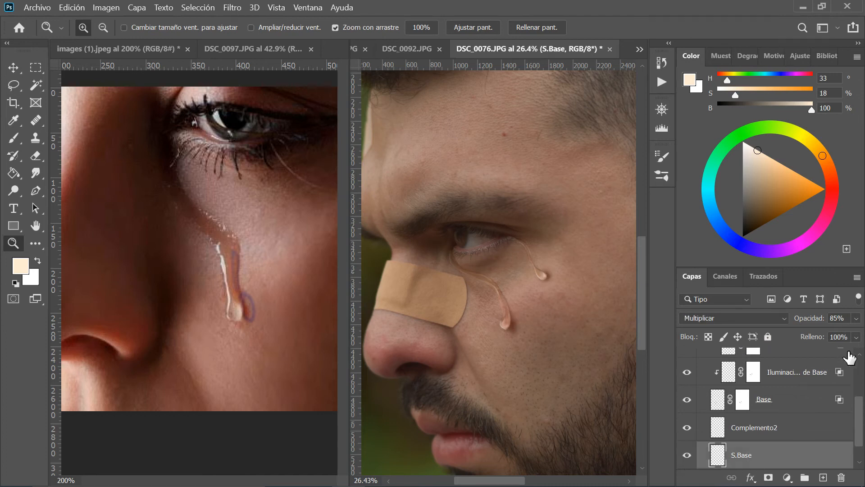
pyautogui.click(847, 320)
pyautogui.write('65')
pyautogui.click(687, 455)
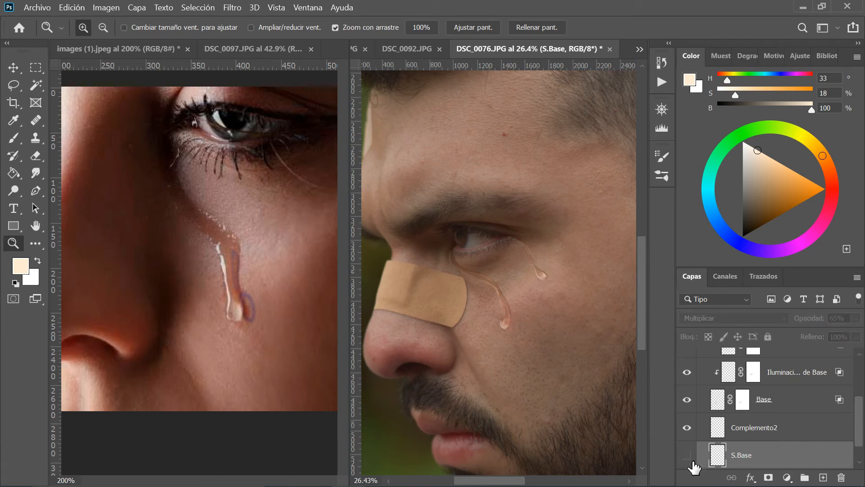
pyautogui.click(689, 459)
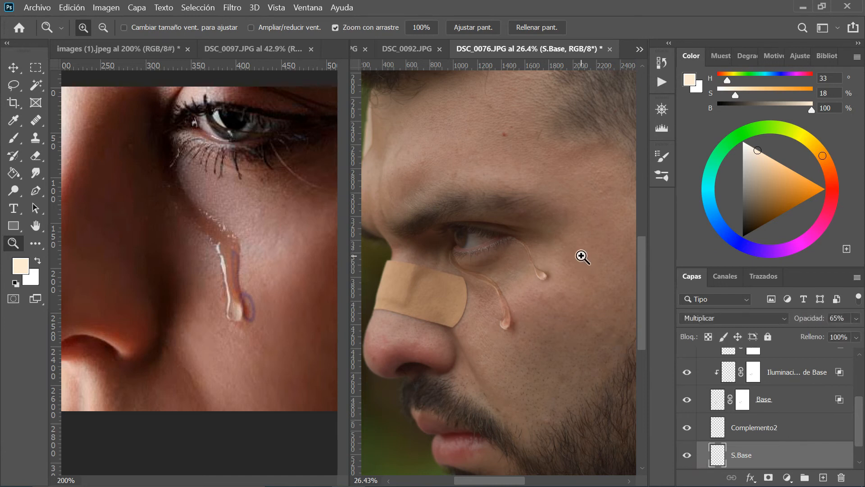
# Add a layer named Destello above Luz1 and set its blend mode to Sobreexpos. lineal (Añadir)
pyautogui.scroll(1, 581, 256)
pyautogui.moveTo(532, 351); pyautogui.dragTo(561, 451)
pyautogui.scroll(3, 729, 399)
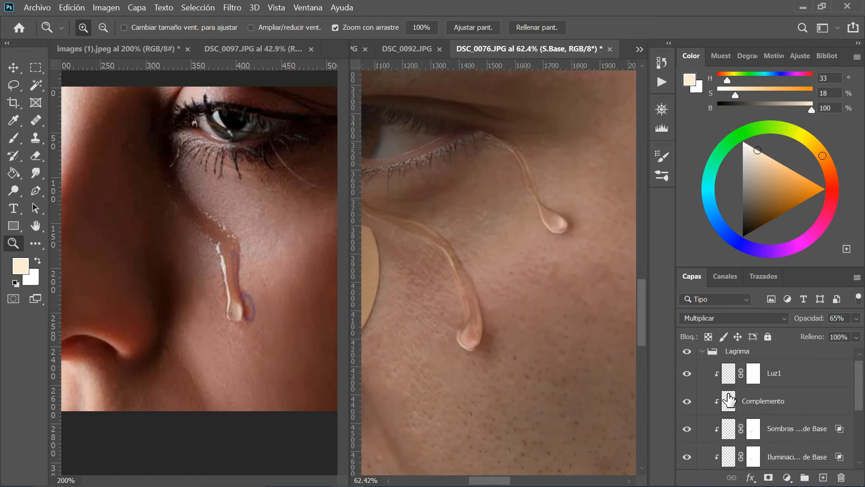
pyautogui.click(781, 386)
pyautogui.click(824, 477)
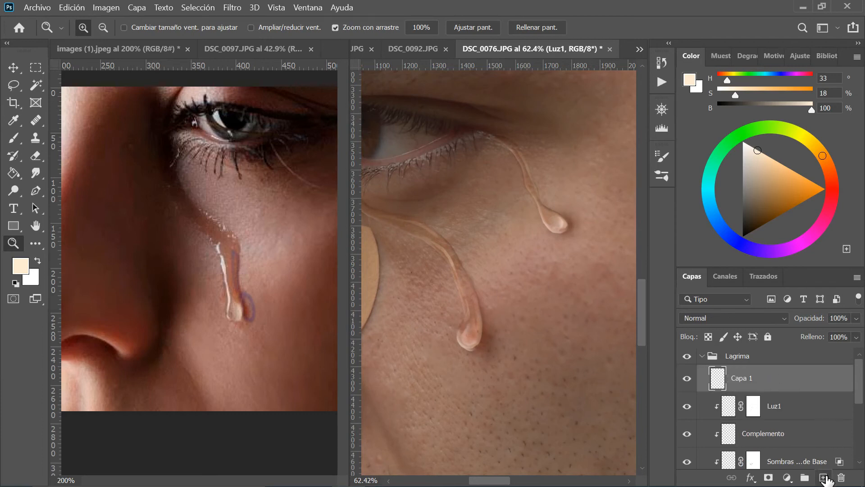
pyautogui.click(758, 318)
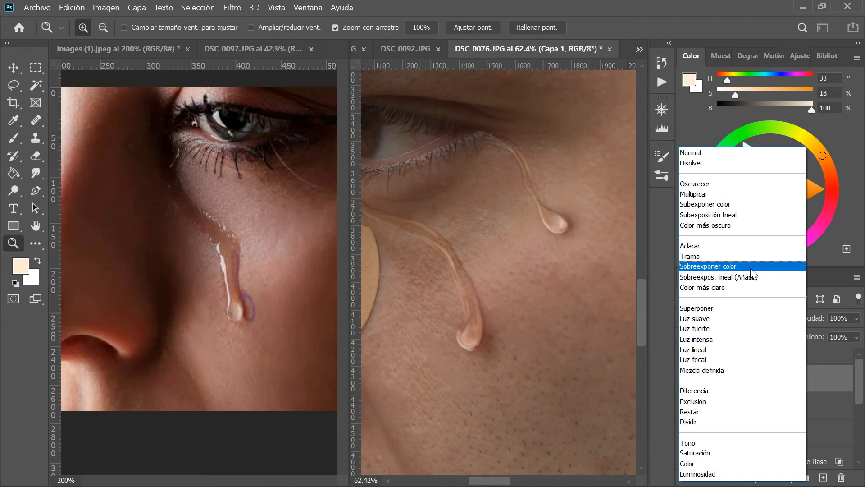
pyautogui.click(748, 275)
pyautogui.click(739, 317)
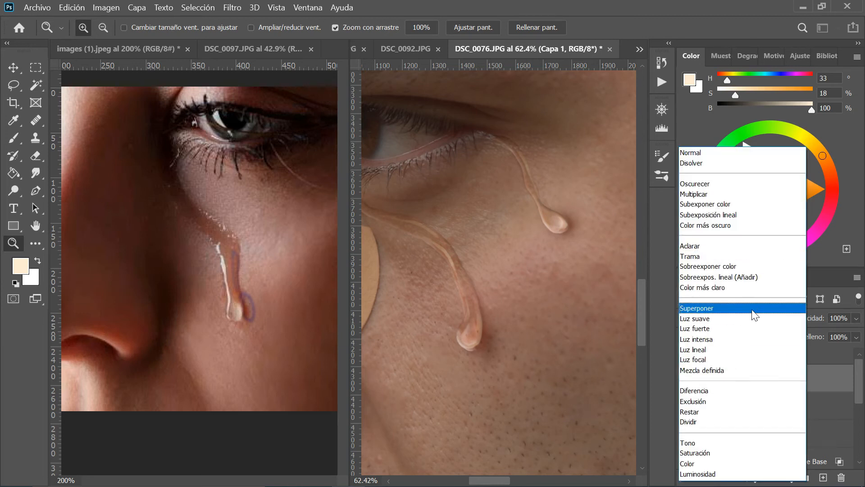
pyautogui.doubleClick(748, 379)
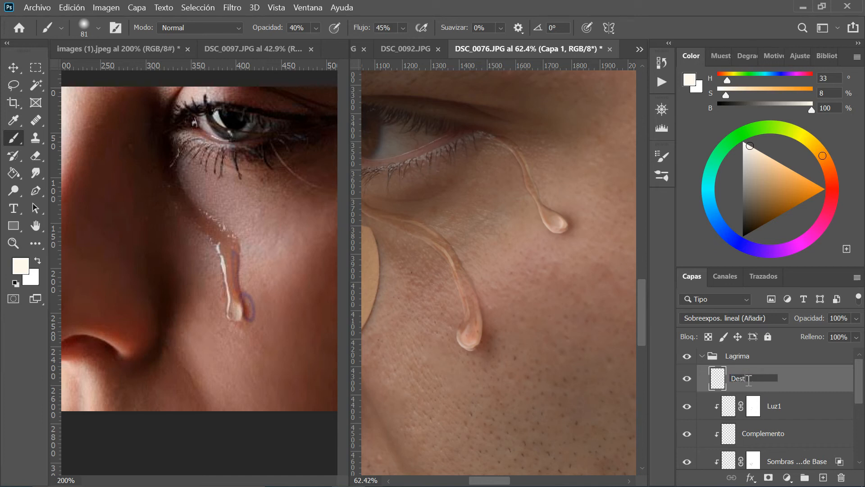
pyautogui.press('Return')
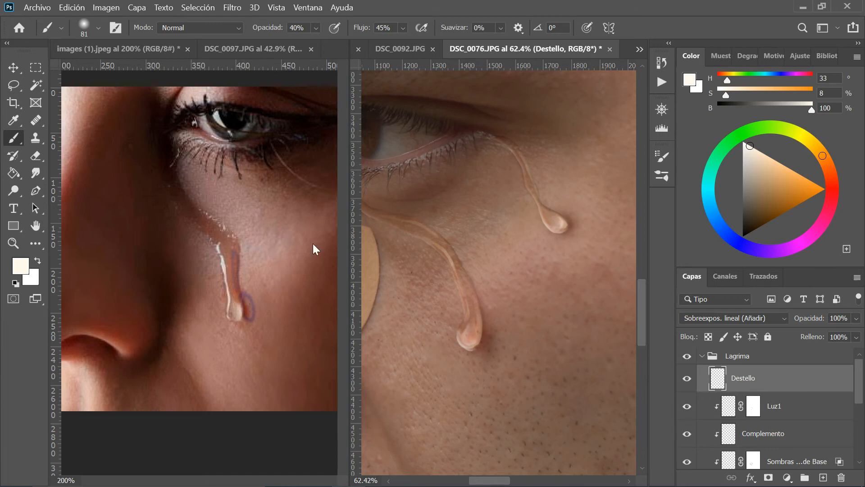
# Set the foreground to a near-white cream with H 33, S 6 and B 100 for the tears' highlights
pyautogui.moveTo(508, 341); pyautogui.dragTo(554, 373)
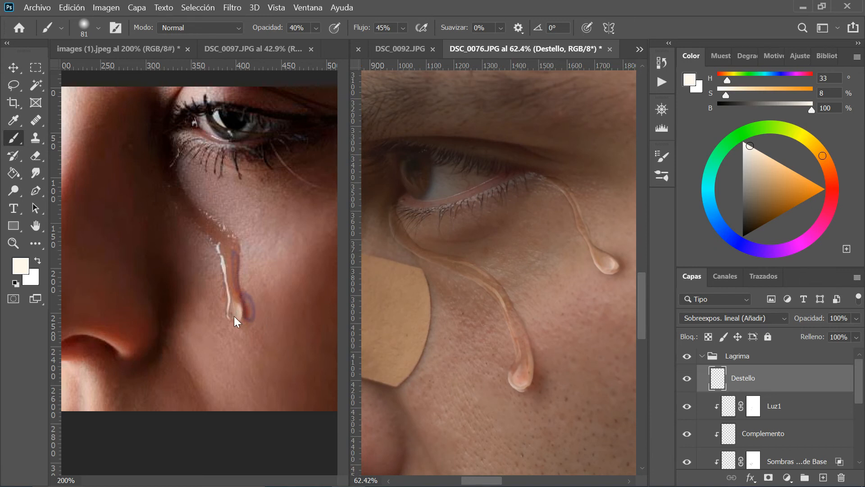
pyautogui.moveTo(748, 191)
pyautogui.mouseDown()
pyautogui.moveTo(731, 116)
pyautogui.moveTo(750, 108)
pyautogui.moveTo(696, 135)
pyautogui.moveTo(624, 220)
pyautogui.moveTo(784, 158)
pyautogui.mouseUp()
pyautogui.moveTo(536, 309); pyautogui.dragTo(482, 268)
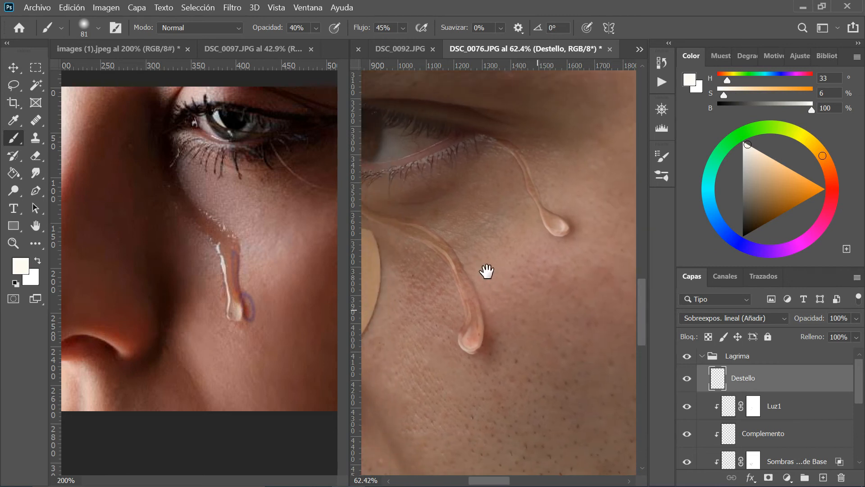
pyautogui.moveTo(598, 277)
pyautogui.mouseDown()
pyautogui.moveTo(596, 346)
pyautogui.moveTo(493, 320)
pyautogui.moveTo(561, 314)
pyautogui.mouseUp()
pyautogui.hotkey('ctrl', 'z')
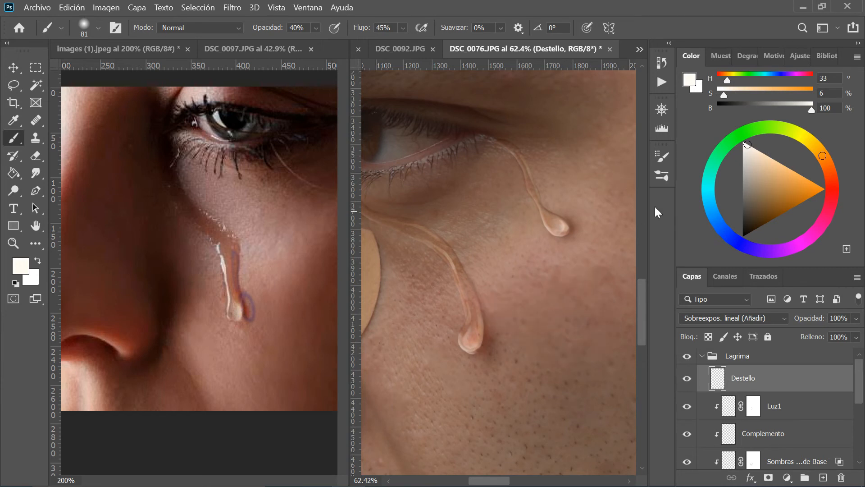
# Choose the Fiesta del pastel definitivo Kyle brush from the Pinceles secos group
pyautogui.click(655, 161)
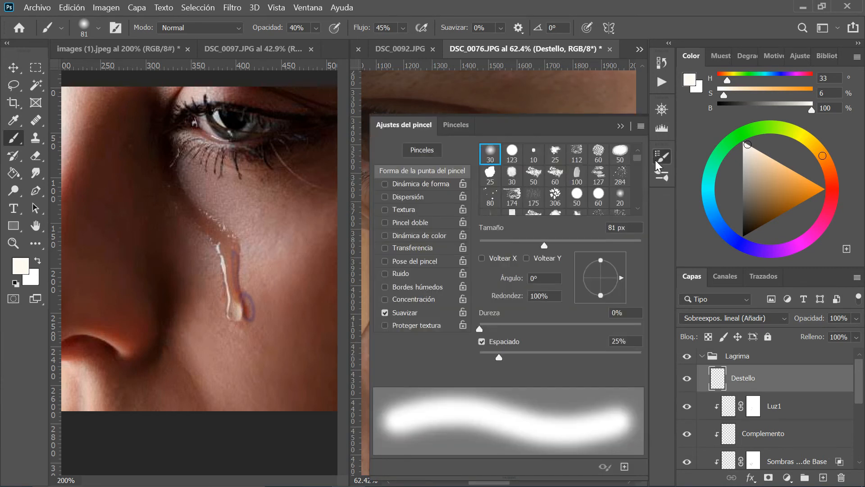
pyautogui.click(667, 175)
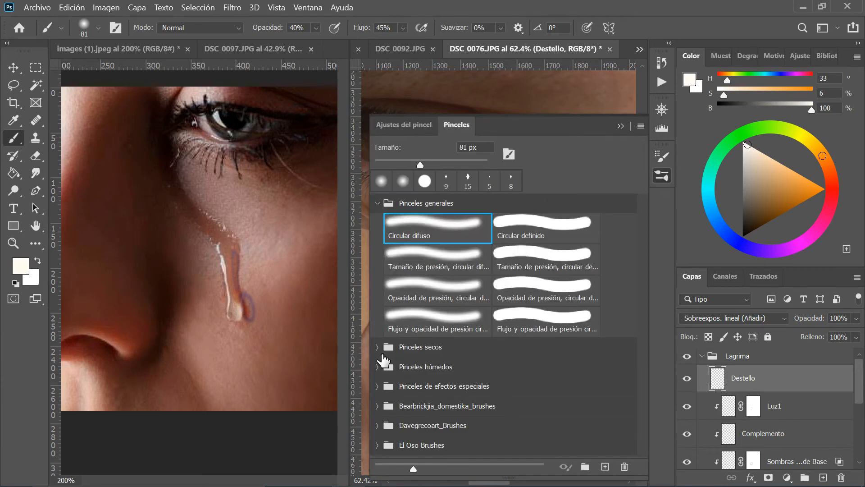
pyautogui.click(379, 350)
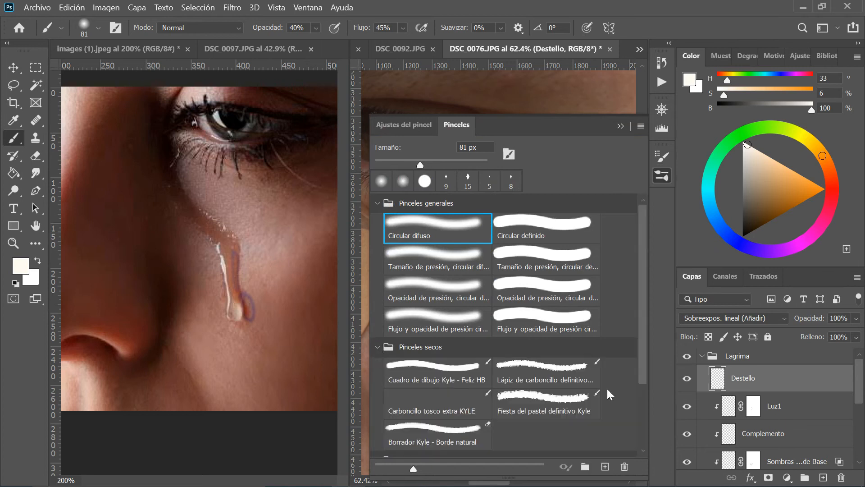
pyautogui.click(543, 372)
pyautogui.click(573, 405)
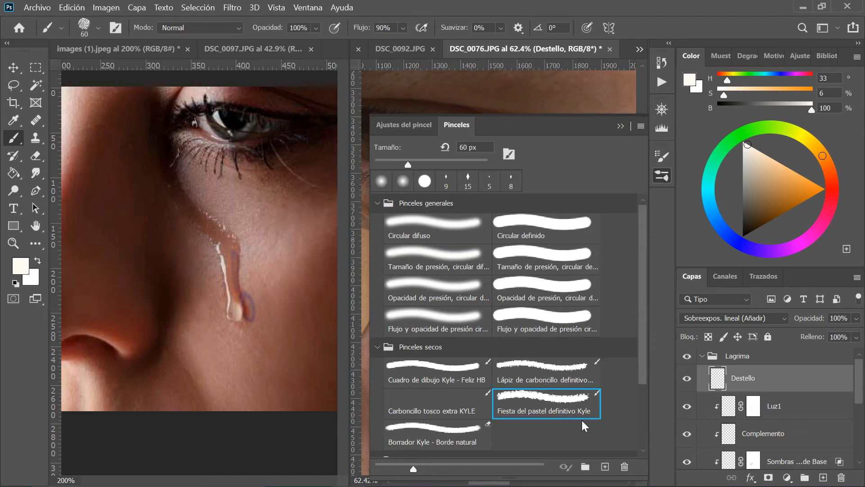
pyautogui.click(620, 127)
# Try out the pastel brush on the cheek at different sizes and undo the test marks
pyautogui.moveTo(534, 151); pyautogui.dragTo(531, 193)
pyautogui.hotkey('ctrl', 'z')
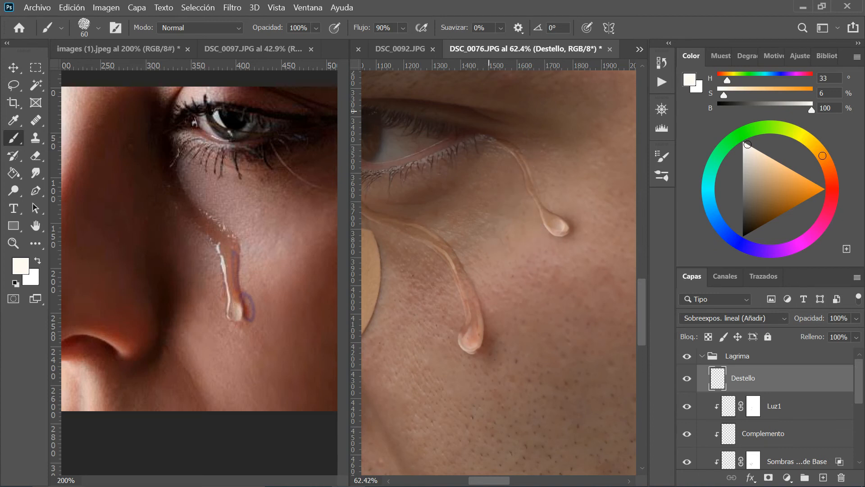
pyautogui.rightClick(618, 173)
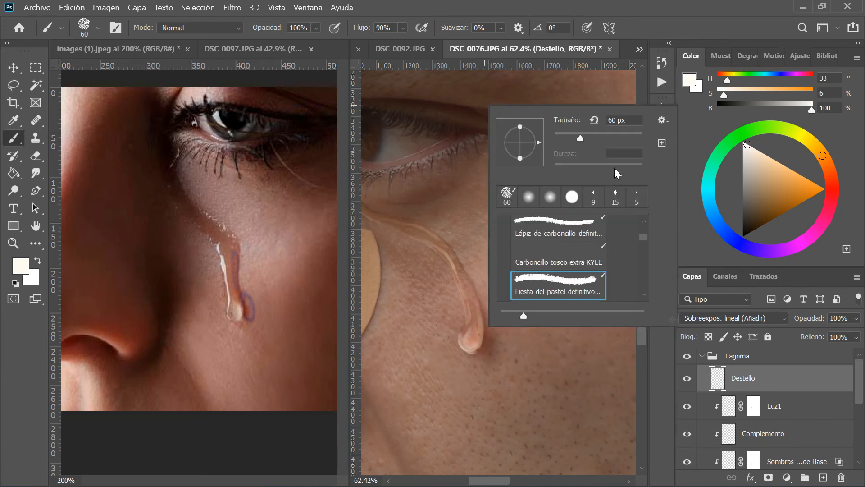
pyautogui.click(467, 182)
pyautogui.moveTo(522, 221); pyautogui.dragTo(464, 358)
pyautogui.hotkey('ctrl', 'z')
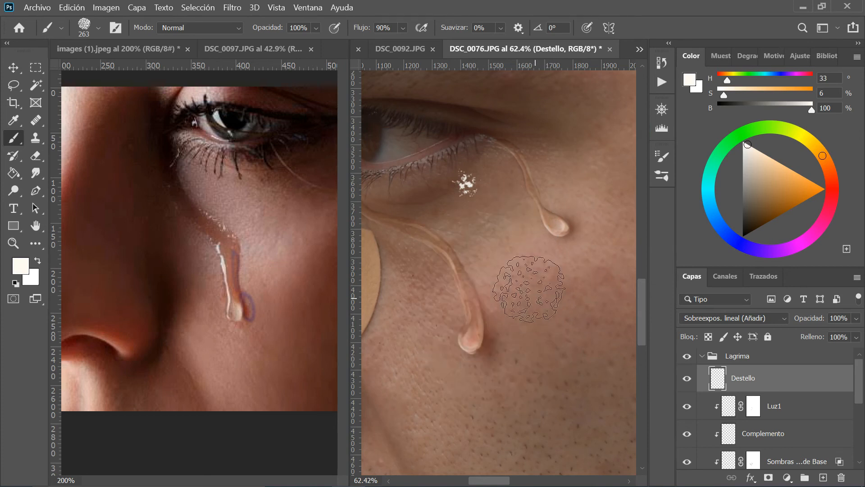
pyautogui.moveTo(547, 297); pyautogui.dragTo(525, 347)
pyautogui.hotkey('ctrl', 'z')
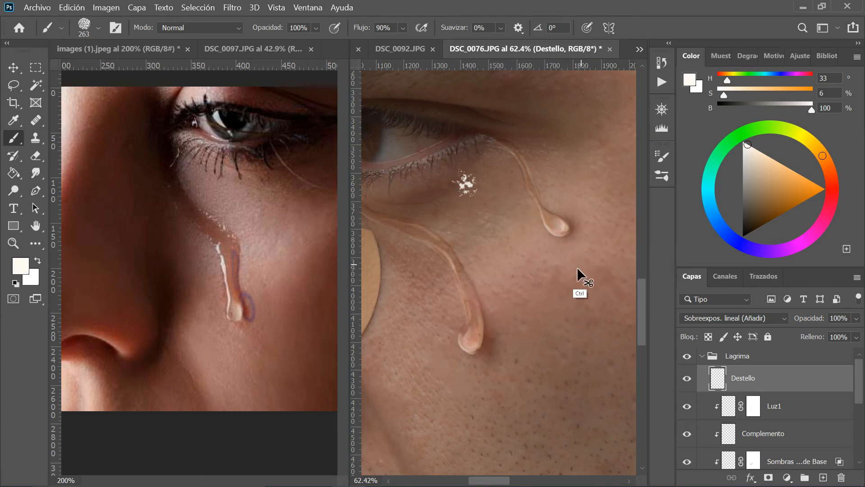
pyautogui.hotkey('ctrl', 'z')
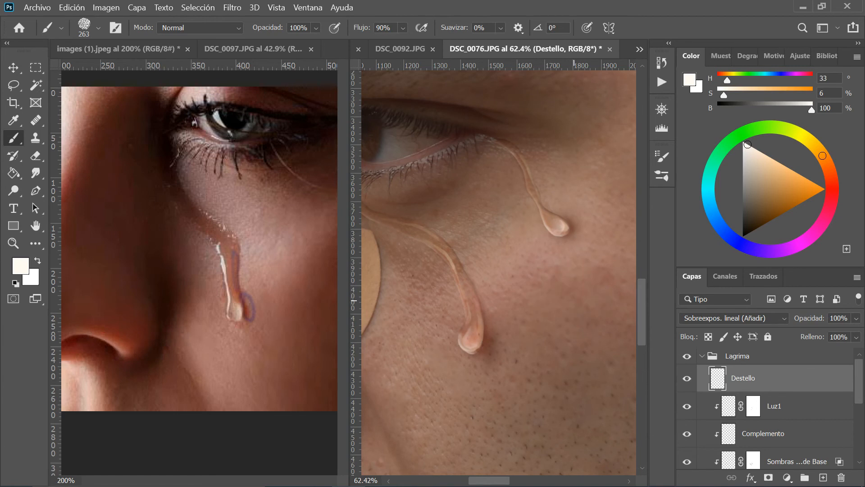
# Inspect the crying-eye reference's tear up close and reduce the pastel brush to 9 px for the longer tear's drop
pyautogui.press('z')
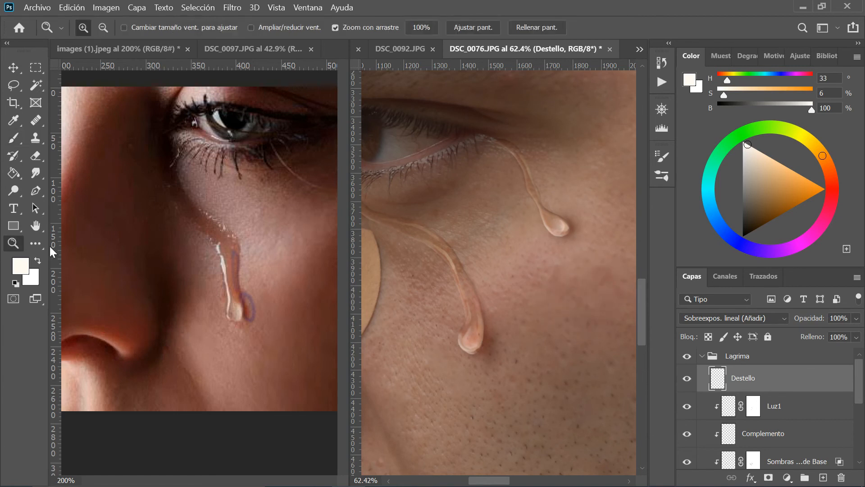
pyautogui.click(236, 237)
pyautogui.moveTo(230, 232); pyautogui.dragTo(240, 266)
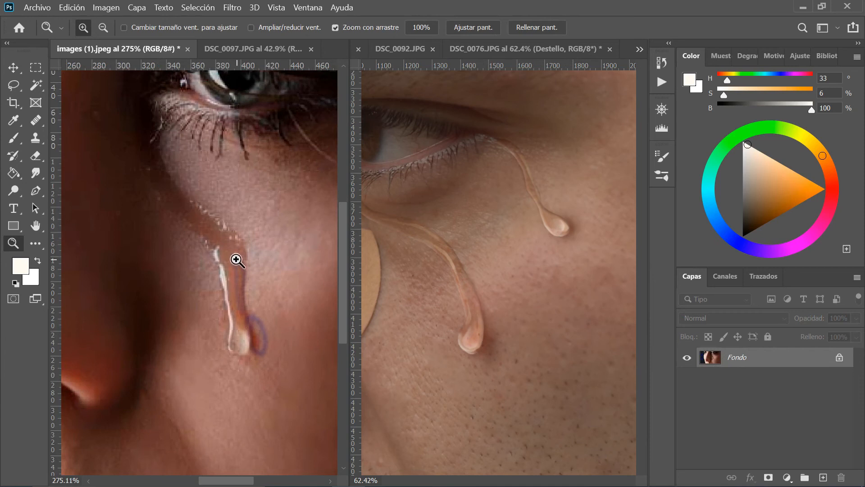
pyautogui.click(552, 382)
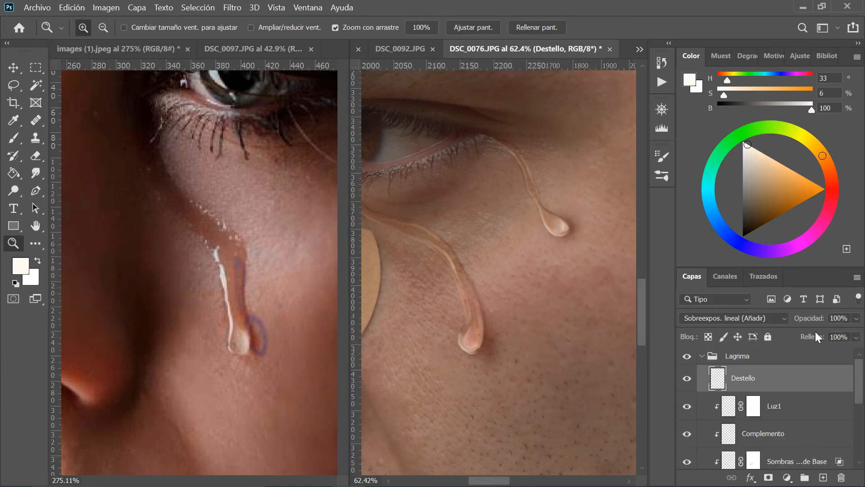
pyautogui.moveTo(485, 349); pyautogui.dragTo(517, 375)
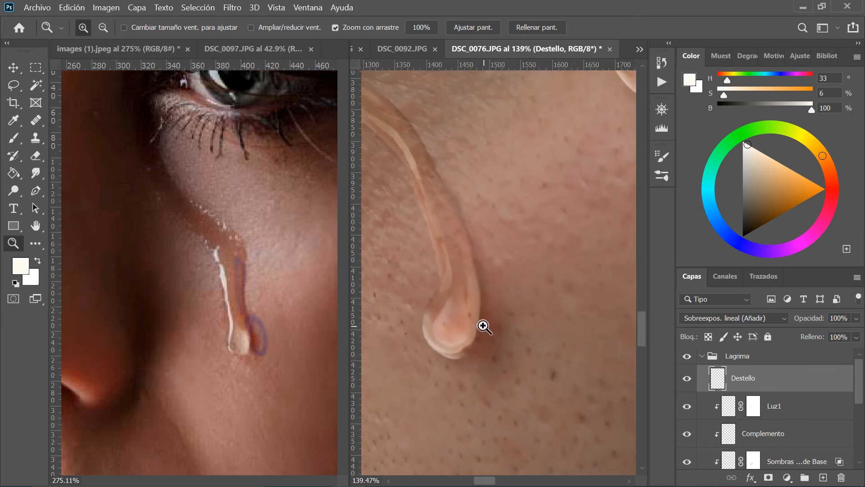
pyautogui.press('b')
pyautogui.rightClick(544, 233)
pyautogui.click(616, 265)
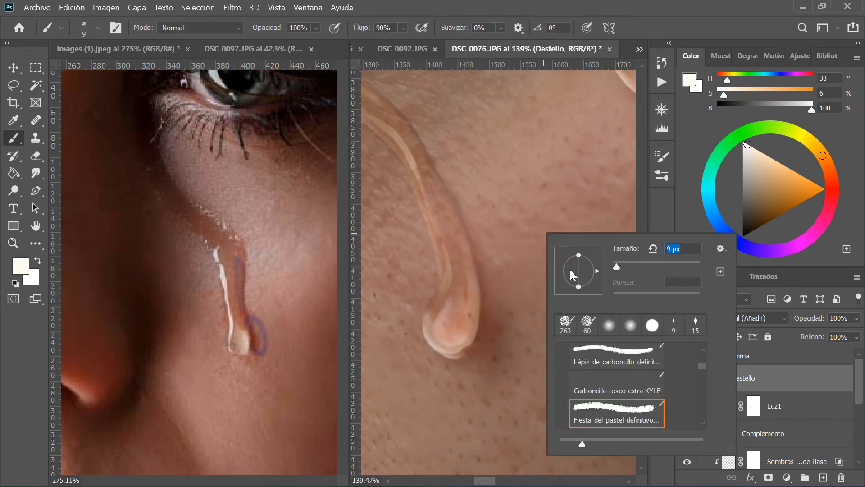
pyautogui.click(669, 27)
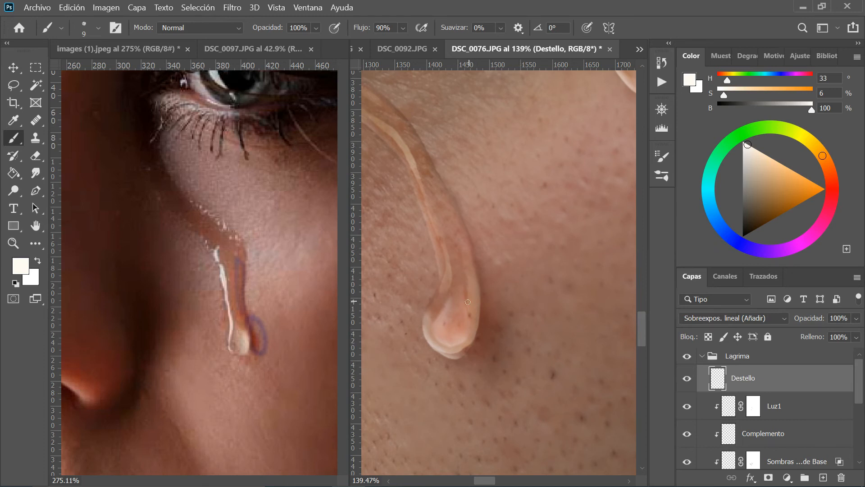
# Toggle the visibility of the Luz1 and Complemento layers to compare their effect on the longer tear
pyautogui.moveTo(487, 299); pyautogui.dragTo(508, 296)
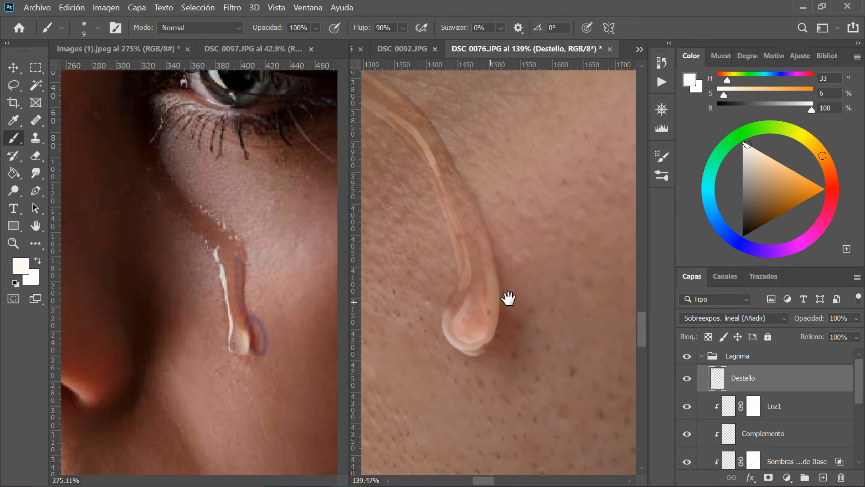
pyautogui.click(687, 406)
pyautogui.click(687, 406)
pyautogui.click(690, 434)
pyautogui.click(689, 433)
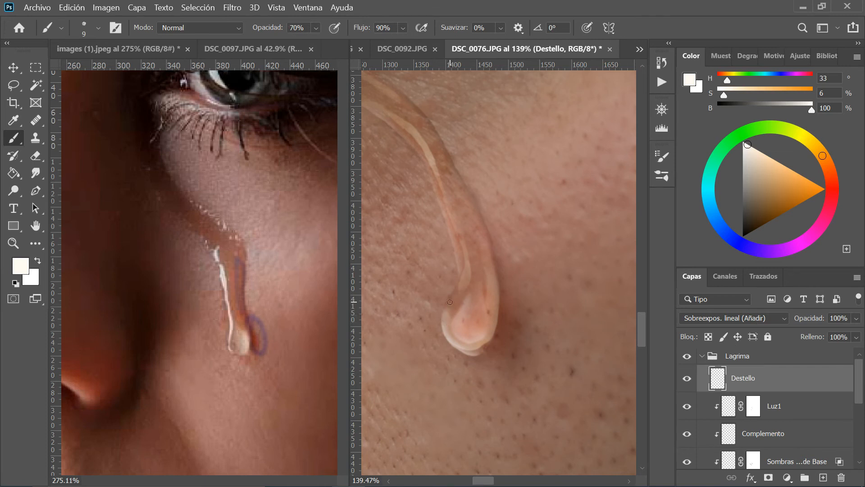
# Paint a bright highlight along the left and lower rim of the longer tear's drop at 70% opacity on Destello
pyautogui.moveTo(445, 311); pyautogui.dragTo(454, 291)
pyautogui.moveTo(446, 333); pyautogui.dragTo(560, 194)
pyautogui.hotkey('ctrl', 'z')
pyautogui.press(']')
pyautogui.press(']')
pyautogui.press(']')
pyautogui.press('[')
pyautogui.press(']')
pyautogui.moveTo(449, 336); pyautogui.dragTo(485, 342)
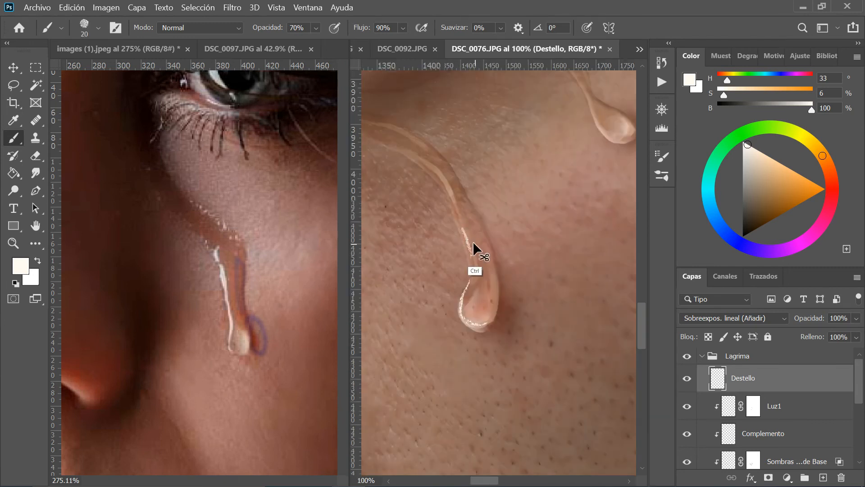
# Reinforce the rim highlight of the longer tear's drop, setting the brush to 60% opacity and 80% flow
pyautogui.click(662, 176)
pyautogui.click(621, 126)
pyautogui.hotkey('shift', '7')
pyautogui.press('[')
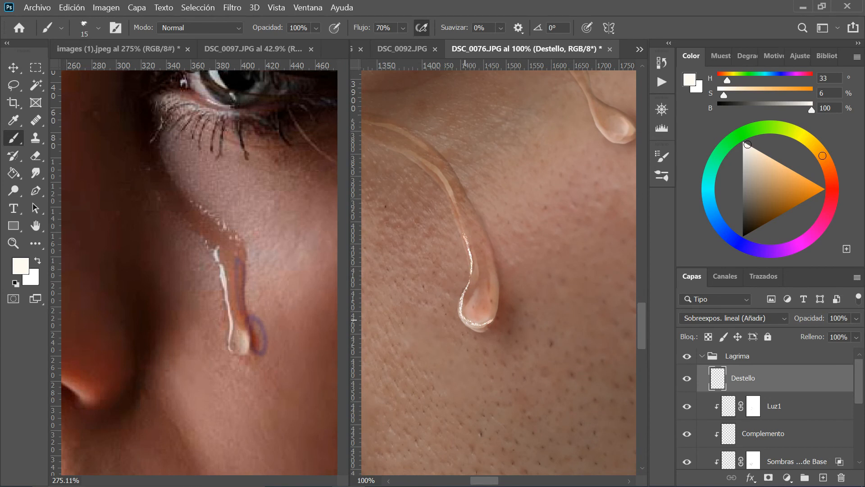
pyautogui.press('[')
pyautogui.press('[')
pyautogui.hotkey('shift', '8')
pyautogui.press('6')
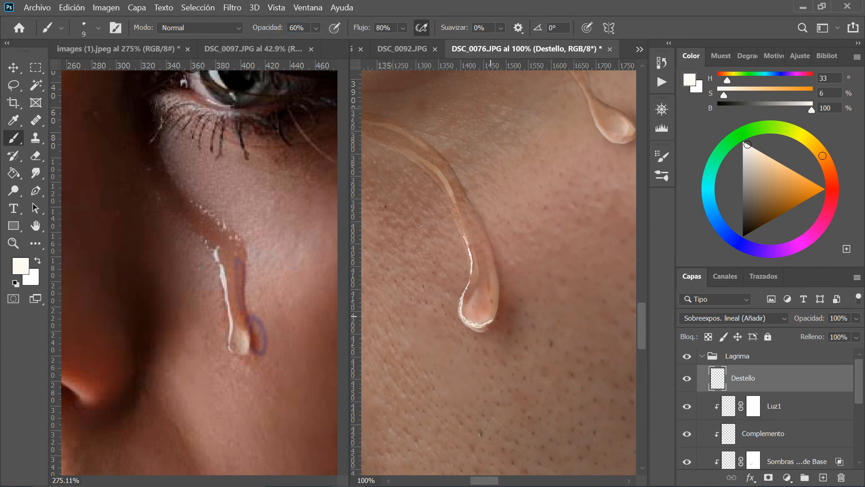
pyautogui.press(']')
pyautogui.press(']')
pyautogui.press(']')
# Dab small glints on the upper bend of the longer tear, reducing the brush to 7 px
pyautogui.moveTo(479, 194); pyautogui.dragTo(535, 246)
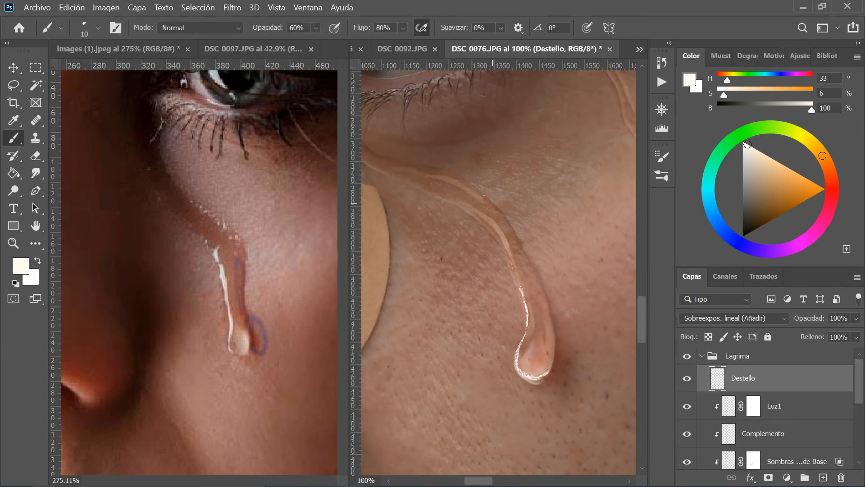
pyautogui.press('[')
pyautogui.press('[')
pyautogui.press('[')
pyautogui.hotkey('ctrl', '+')
pyautogui.hotkey('ctrl', '+')
pyautogui.hotkey('ctrl', '+')
pyautogui.hotkey('ctrl', '-')
pyautogui.hotkey('ctrl', '-')
pyautogui.hotkey('ctrl', '-')
pyautogui.hotkey('ctrl', '-')
pyautogui.hotkey('ctrl', '+')
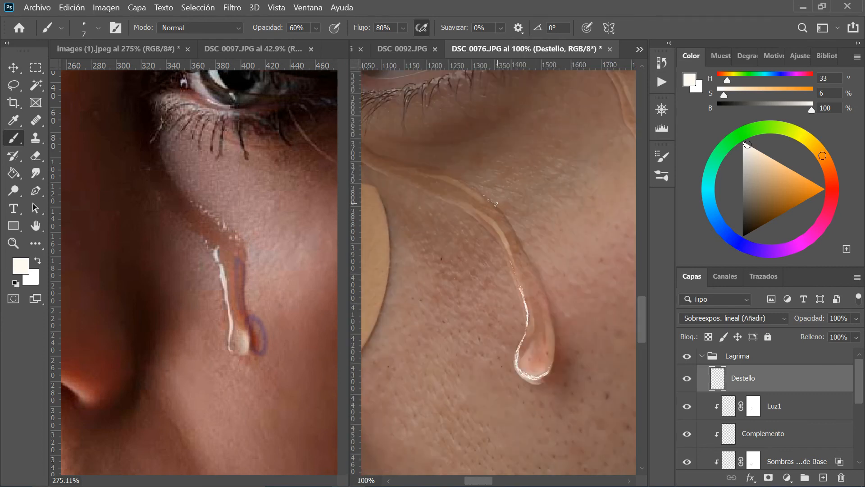
# Add fine glints along the longer tear's upper trail towards the inner eye corner, using 79% opacity and 45% flow
pyautogui.press('.')
pyautogui.press('.')
pyautogui.moveTo(403, 28); pyautogui.dragTo(405, 42)
pyautogui.moveTo(316, 28); pyautogui.dragTo(304, 43)
pyautogui.moveTo(468, 205)
pyautogui.mouseDown()
pyautogui.moveTo(460, 196)
pyautogui.moveTo(500, 209)
pyautogui.mouseUp()
pyautogui.hotkey('ctrl', 'z')
pyautogui.press('[')
pyautogui.press('[')
pyautogui.press('[')
pyautogui.press('[')
pyautogui.press('[')
pyautogui.moveTo(316, 27); pyautogui.dragTo(363, 45)
pyautogui.moveTo(403, 28); pyautogui.dragTo(415, 45)
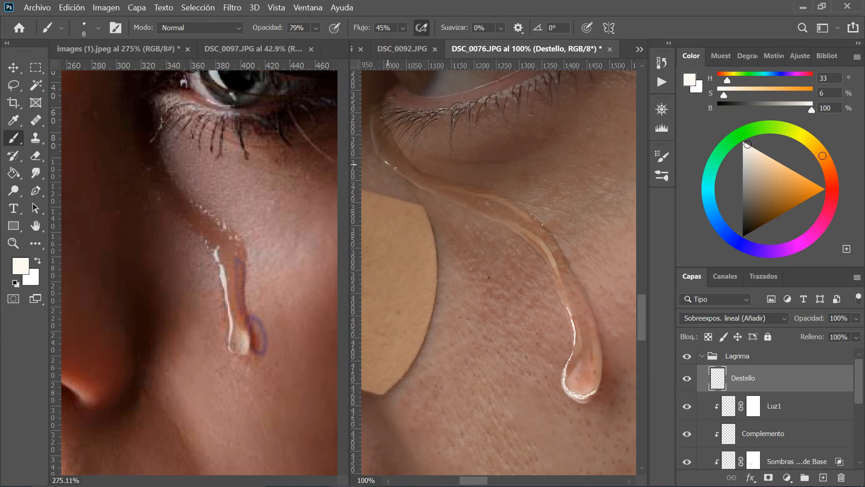
# Enlarge the brush, raise its flow to 100% and dab glints inside the longer tear's drop
pyautogui.press(']')
pyautogui.press(']')
pyautogui.press(']')
pyautogui.moveTo(576, 310); pyautogui.dragTo(544, 280)
pyautogui.press(']')
pyautogui.press(']')
pyautogui.press(']')
pyautogui.press(']')
pyautogui.press(']')
pyautogui.click(557, 341)
pyautogui.moveTo(402, 28); pyautogui.dragTo(444, 44)
pyautogui.click(545, 345)
# Add more glints to the longer tear's drop and trail, varying the brush opacity and ending at 79%
pyautogui.moveTo(316, 28); pyautogui.dragTo(257, 45)
pyautogui.click(560, 314)
pyautogui.write('10')
pyautogui.press('Return')
pyautogui.click(547, 346)
pyautogui.moveTo(409, 153); pyautogui.dragTo(469, 199)
pyautogui.moveTo(609, 395); pyautogui.dragTo(487, 288)
pyautogui.moveTo(556, 313); pyautogui.dragTo(477, 423)
pyautogui.moveTo(411, 401); pyautogui.dragTo(478, 295)
pyautogui.moveTo(316, 27); pyautogui.dragTo(366, 44)
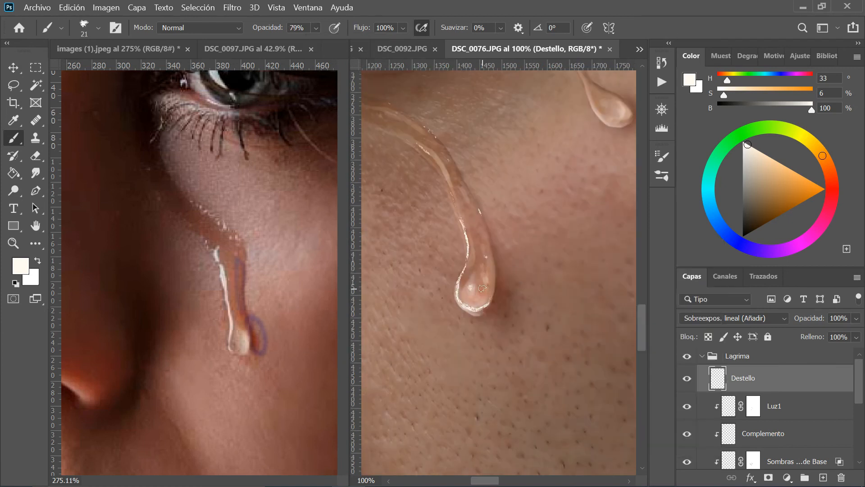
# Check the water-drop highlights in the DSC_0092.JPG reference and return to the DSC_0076.JPG portrait
pyautogui.click(402, 49)
pyautogui.click(413, 49)
pyautogui.click(512, 209)
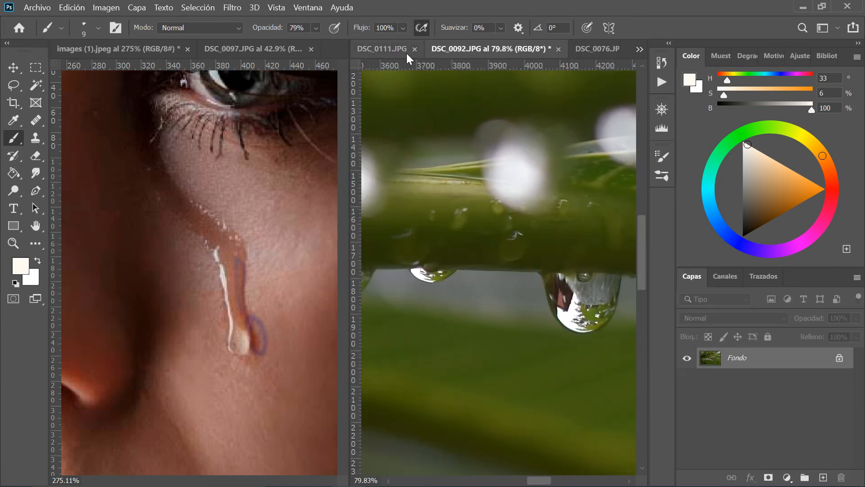
pyautogui.click(412, 50)
pyautogui.click(600, 48)
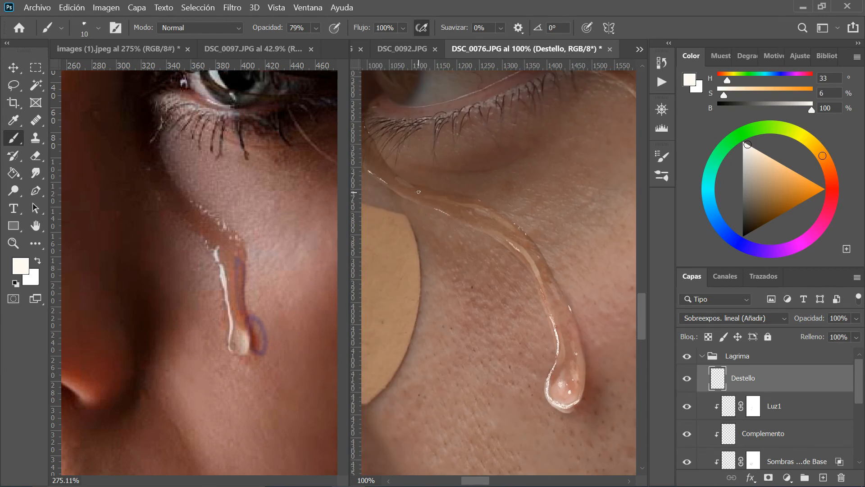
# Add faint glints to the longer tear at 50% and then 10% brush opacity, lowering the flow to 45% and enlarging the brush to 30 px
pyautogui.write('50')
pyautogui.moveTo(473, 295); pyautogui.dragTo(507, 330)
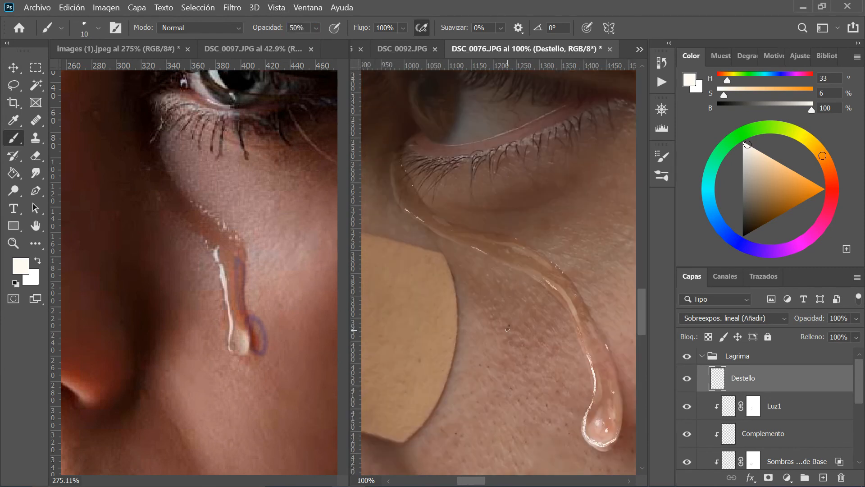
pyautogui.hotkey('shift', '4')
pyautogui.hotkey('shift', '5')
pyautogui.press(']')
pyautogui.click(287, 29)
pyautogui.write('10')
pyautogui.hotkey('ctrl', '-')
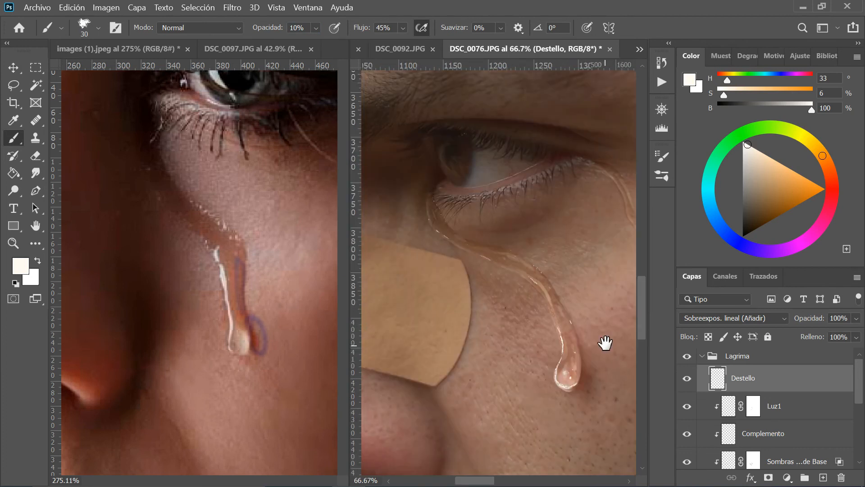
pyautogui.moveTo(605, 342); pyautogui.dragTo(556, 309)
# Soften the highlights around the longer tear's drop with a soft 34 px eraser at 30% opacity
pyautogui.press('e')
pyautogui.rightClick(570, 355)
pyautogui.click(663, 157)
pyautogui.click(665, 158)
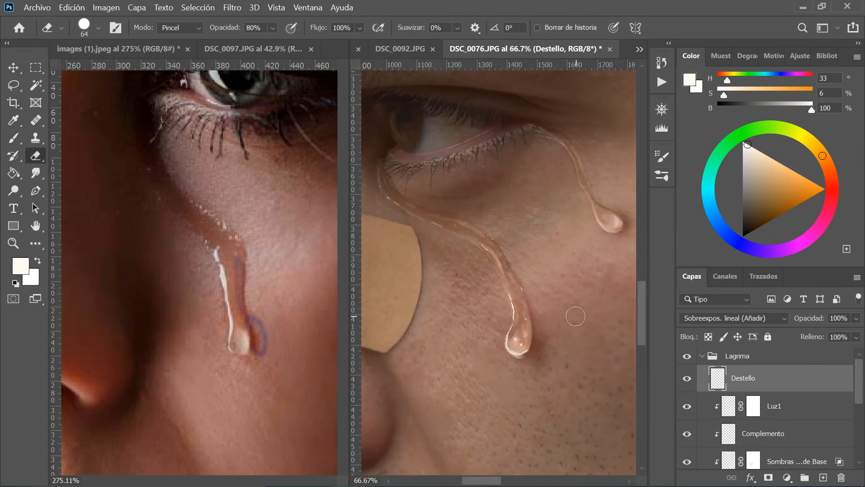
pyautogui.rightClick(582, 334)
pyautogui.moveTo(674, 296); pyautogui.dragTo(666, 296)
pyautogui.rightClick(564, 338)
pyautogui.click(635, 419)
pyautogui.press('Return')
pyautogui.hotkey('ctrl', '+')
pyautogui.moveTo(518, 389); pyautogui.dragTo(499, 363)
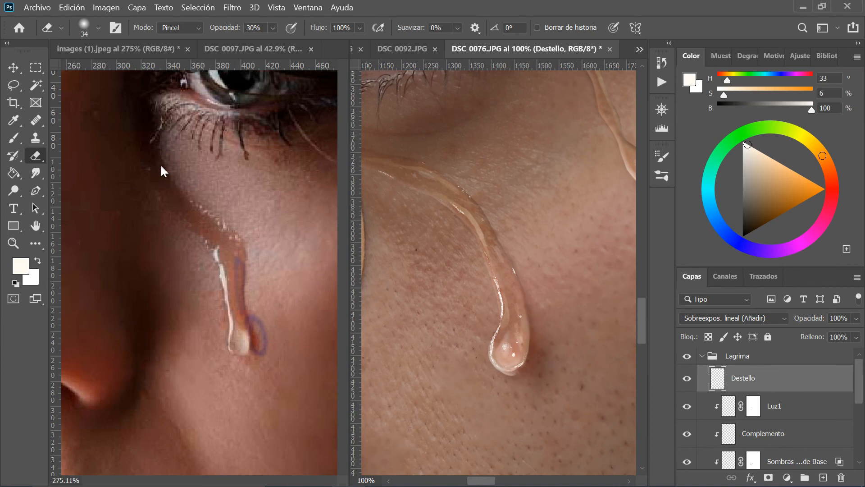
# Reduce the eraser to 18 px and fade the glints along the longer tear's upper trail
pyautogui.moveTo(518, 315); pyautogui.dragTo(630, 401)
pyautogui.rightClick(451, 209)
pyautogui.moveTo(532, 244); pyautogui.dragTo(527, 243)
pyautogui.press('Return')
pyautogui.moveTo(576, 280); pyautogui.dragTo(528, 264)
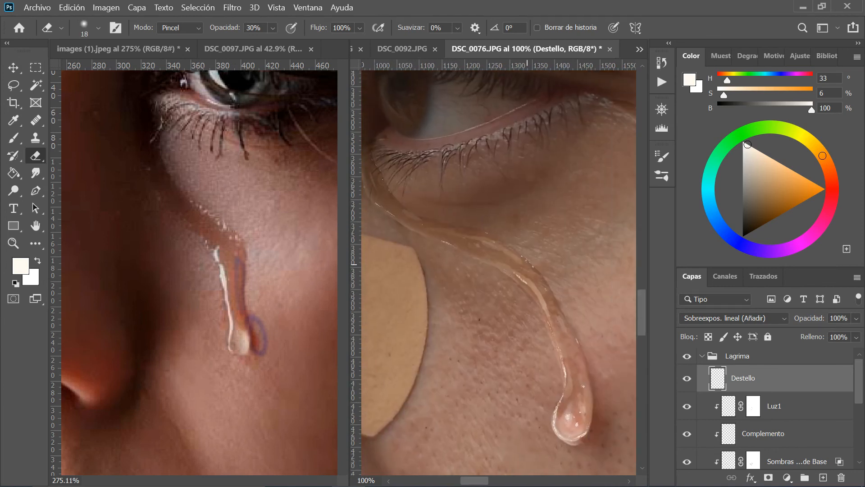
# Sample the pale pink from the longer tear's drop and touch up the Destello glints at 85% opacity and 45% flow
pyautogui.press('b')
pyautogui.keyDown('alt'); pyautogui.click(577, 422); pyautogui.keyUp('alt')
pyautogui.moveTo(581, 419); pyautogui.dragTo(509, 372)
pyautogui.hotkey('ctrl', '-')
pyautogui.hotkey('ctrl', '-')
pyautogui.hotkey('ctrl', '-')
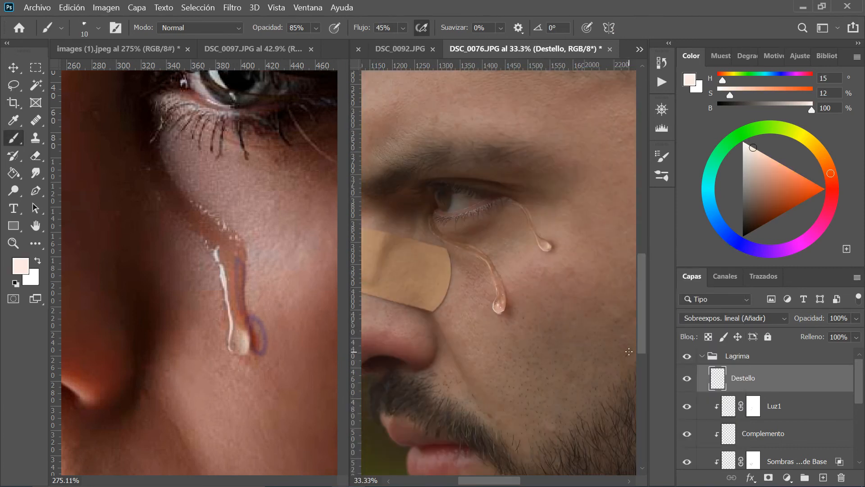
pyautogui.scroll(1, 550, 291)
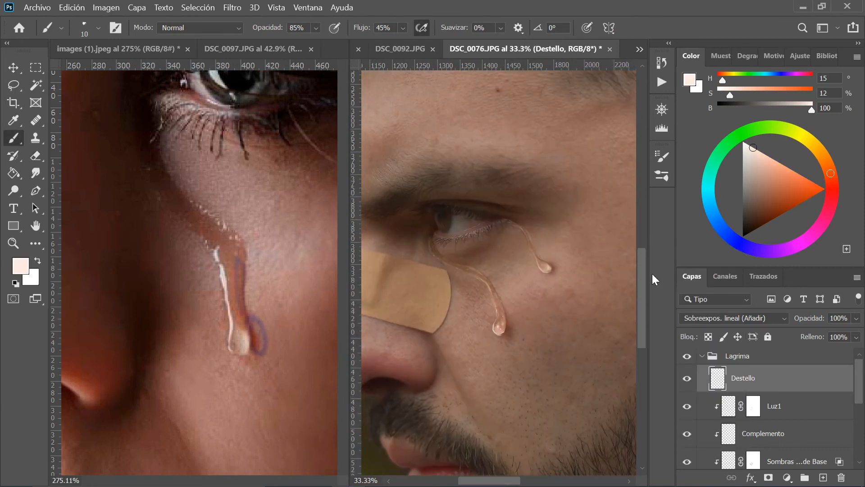
pyautogui.hotkey('ctrl', '+')
pyautogui.hotkey('ctrl', '+')
pyautogui.hotkey('ctrl', '+')
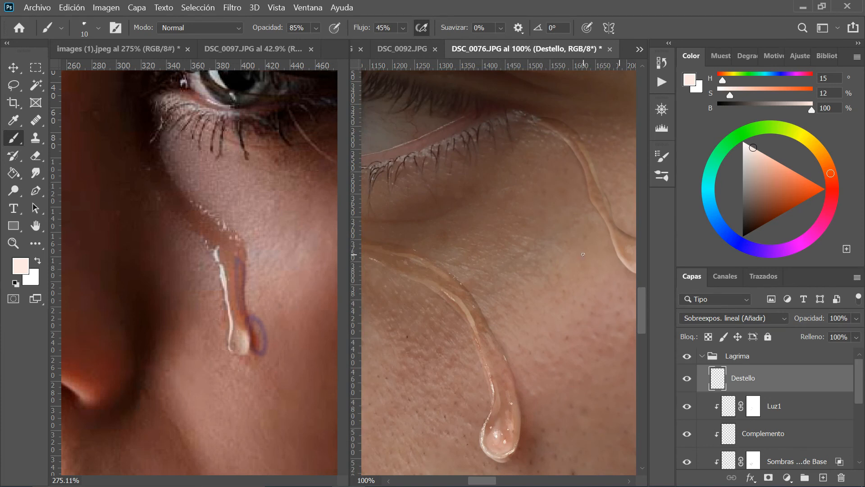
pyautogui.hotkey('ctrl', '-')
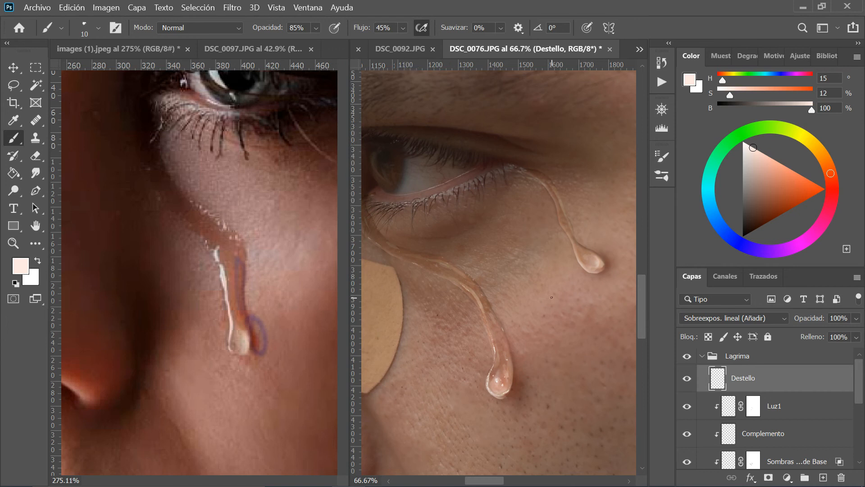
# Select the Sombras de inglete interior de Base layer and set the foreground colour to brown, H 15, S 69, B 39
pyautogui.scroll(-1, 554, 294)
pyautogui.moveTo(494, 481); pyautogui.dragTo(489, 482)
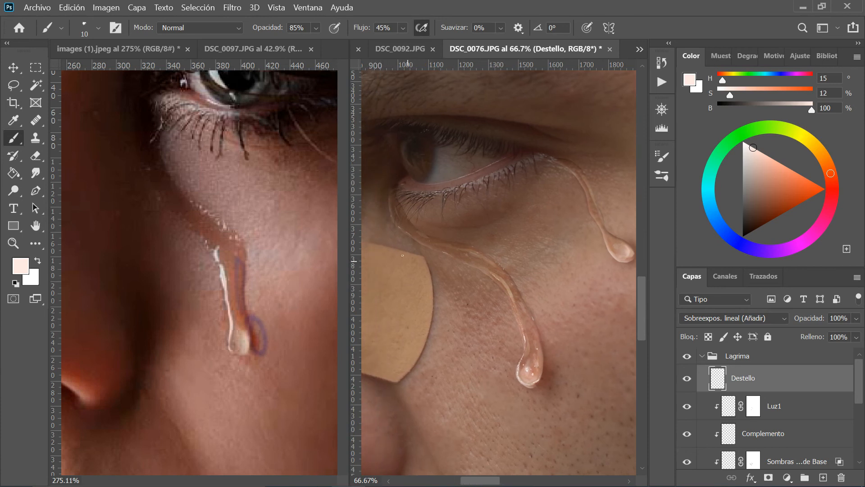
pyautogui.scroll(-2, 836, 465)
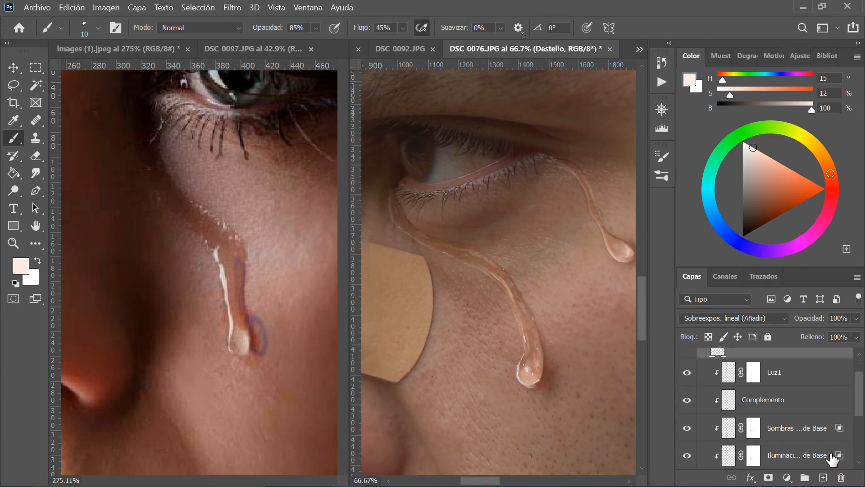
pyautogui.click(801, 421)
pyautogui.scroll(-1, 766, 413)
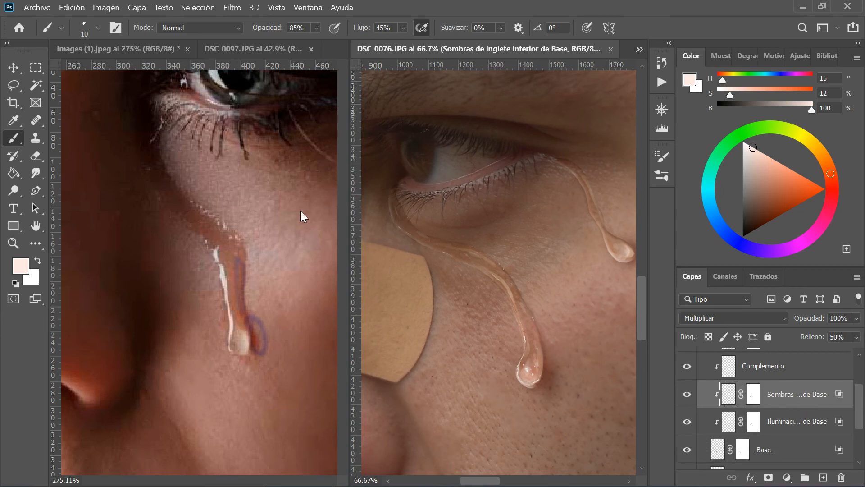
pyautogui.moveTo(760, 198)
pyautogui.mouseDown()
pyautogui.moveTo(780, 212)
pyautogui.moveTo(766, 212)
pyautogui.mouseUp()
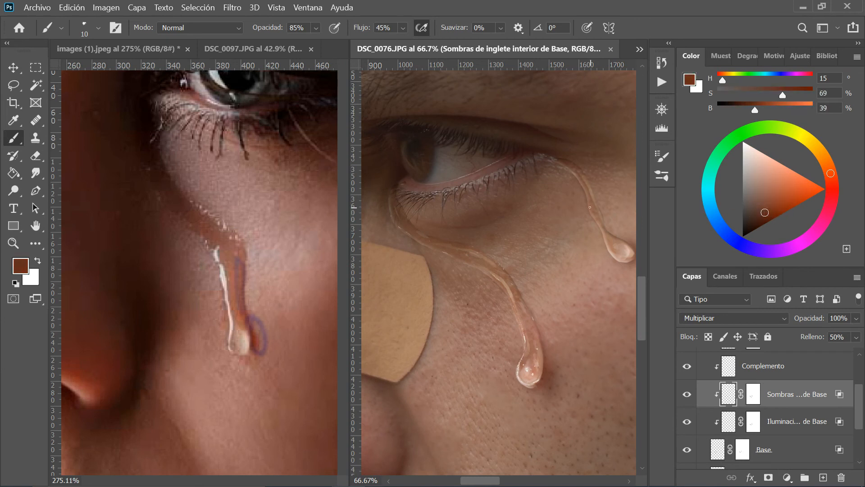
# Shade the longer tear's upper trail near the inner eye corner with the Circular difuso brush at 372 px and 30% opacity
pyautogui.rightClick(553, 230)
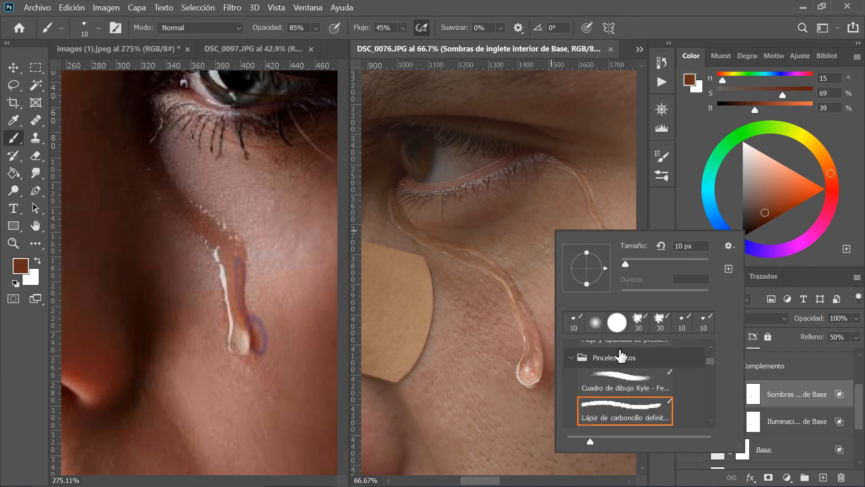
pyautogui.click(661, 176)
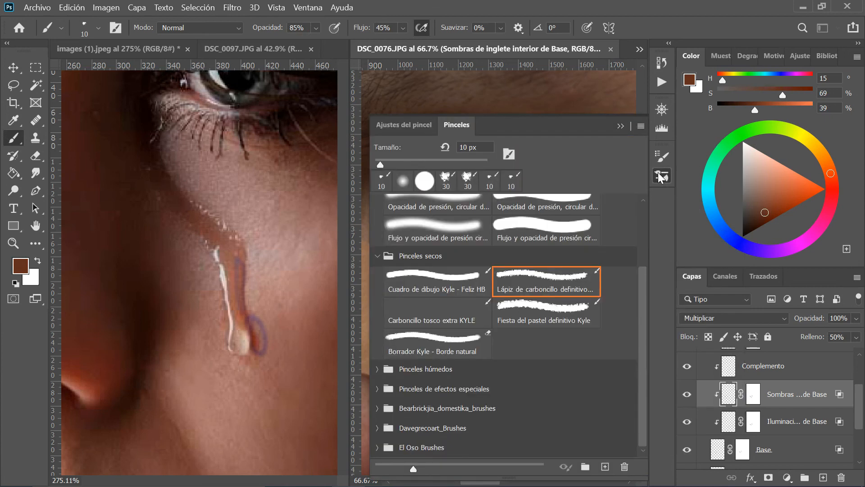
pyautogui.scroll(4, 442, 259)
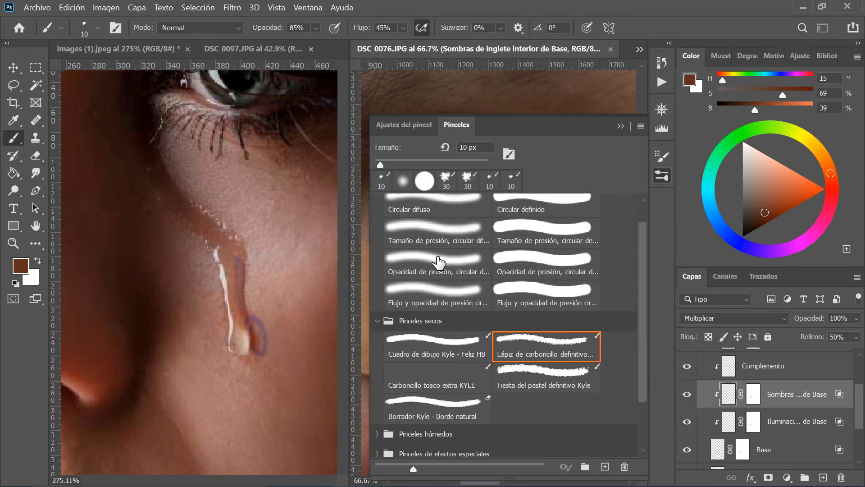
pyautogui.click(423, 212)
pyautogui.click(620, 125)
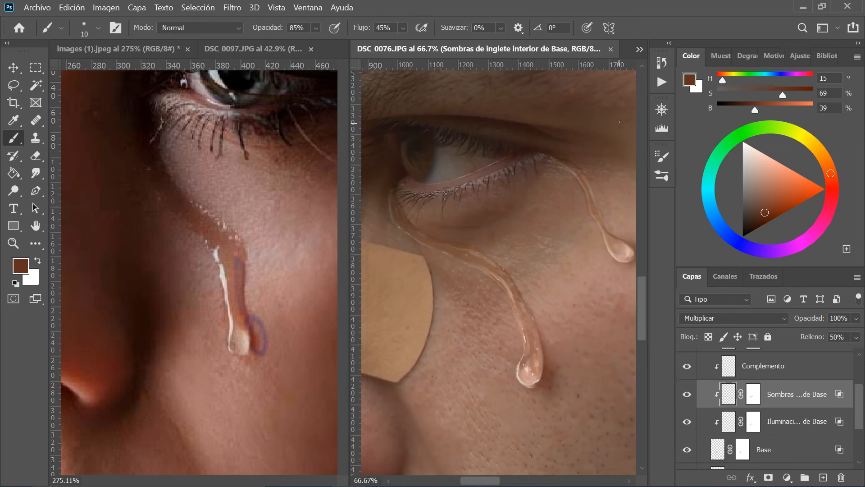
pyautogui.rightClick(533, 204)
pyautogui.click(677, 231)
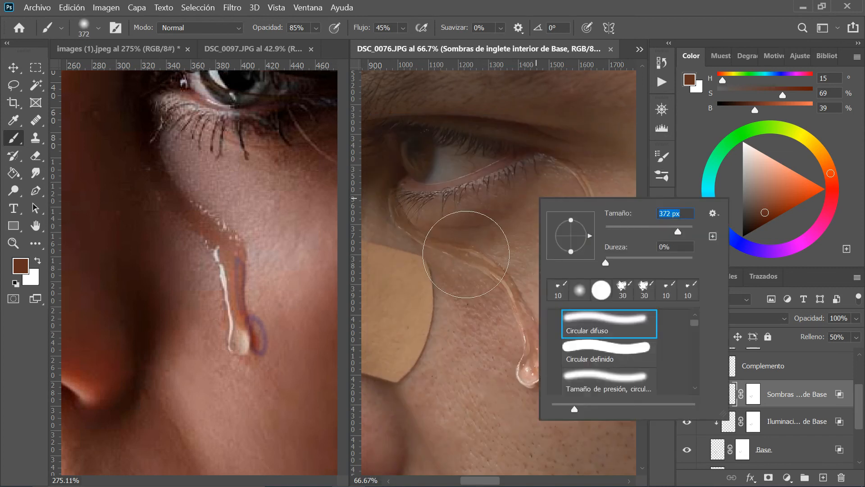
pyautogui.click(466, 254)
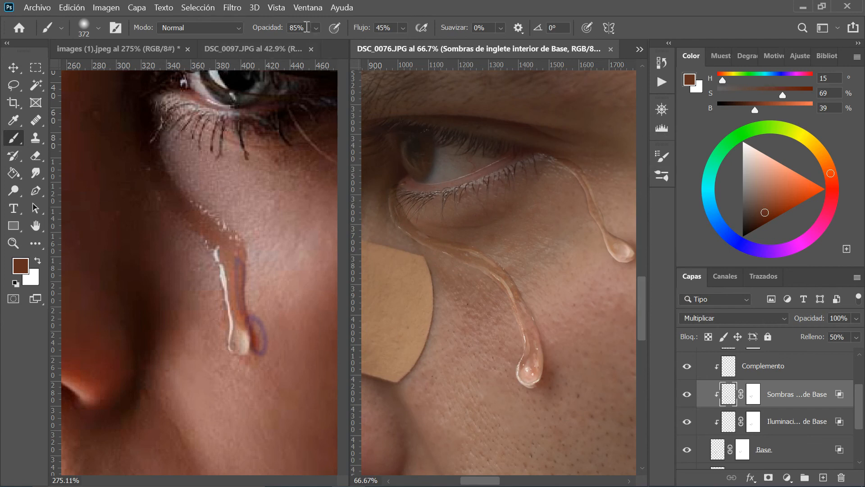
pyautogui.write('30')
pyautogui.press('Return')
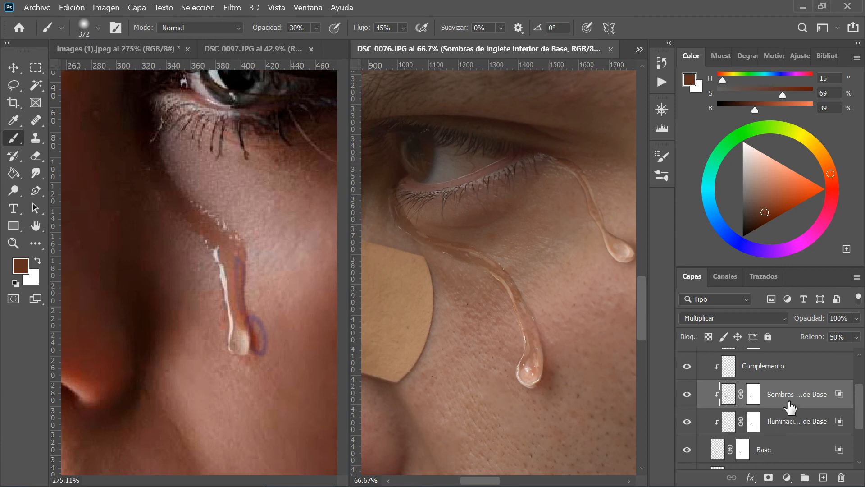
# Brush brown over both tear trails on the Complemento layer and darken the inner-corner start on the Sombras layer using H 15, S 100, B 19
pyautogui.click(782, 373)
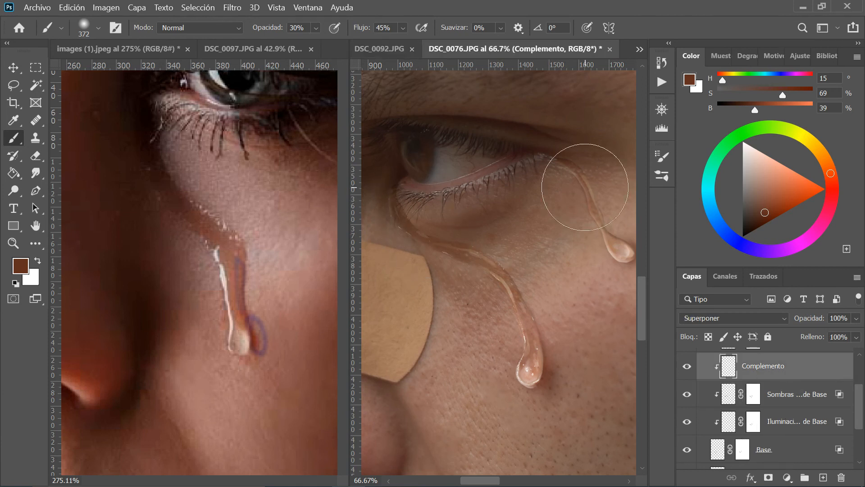
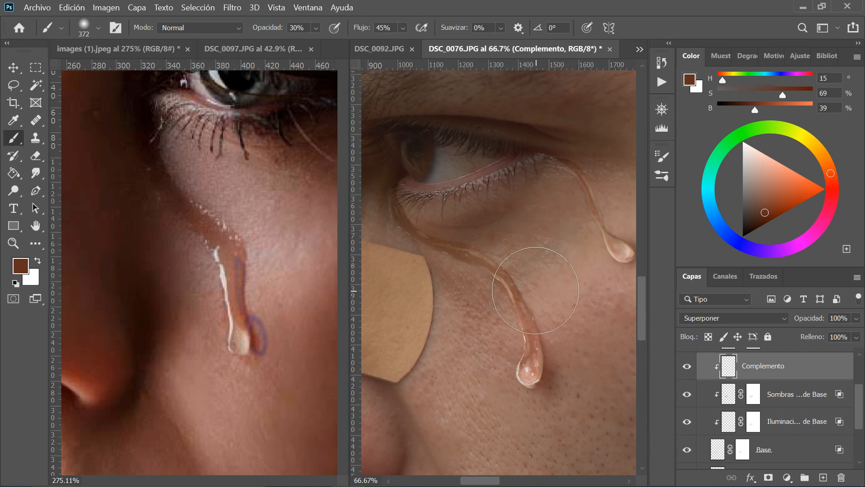
pyautogui.scroll(2, 509, 257)
pyautogui.moveTo(504, 262); pyautogui.dragTo(547, 251)
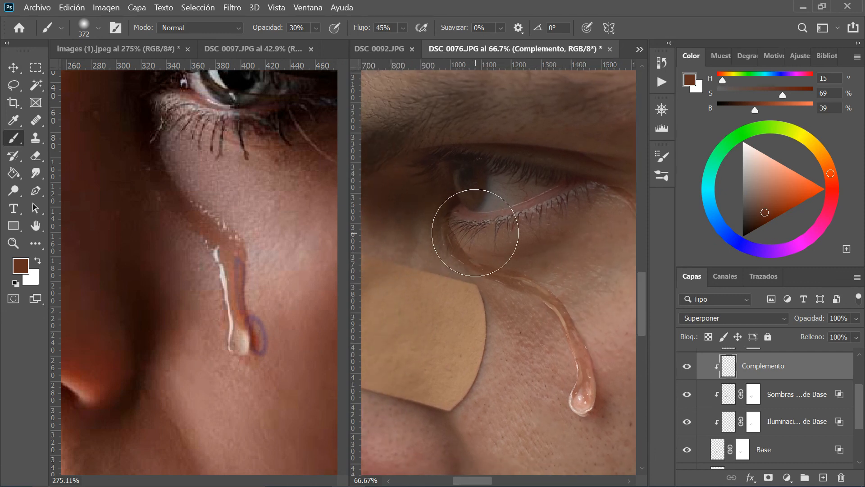
pyautogui.click(786, 393)
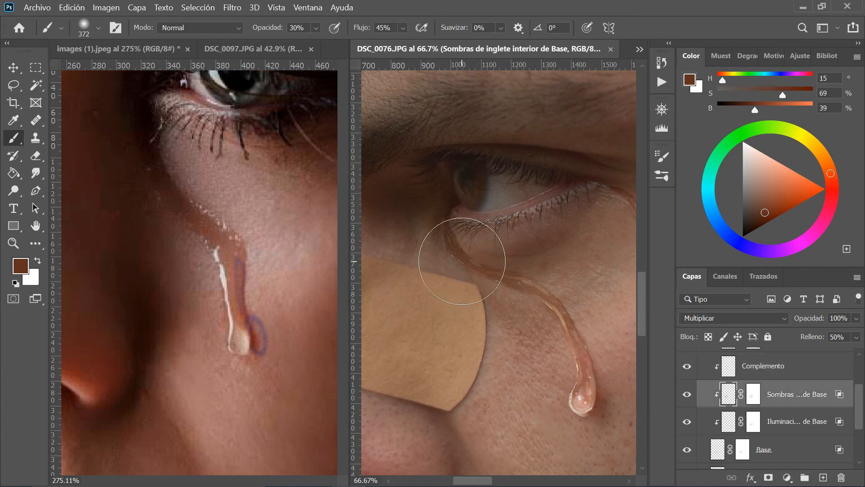
pyautogui.moveTo(763, 213); pyautogui.dragTo(758, 227)
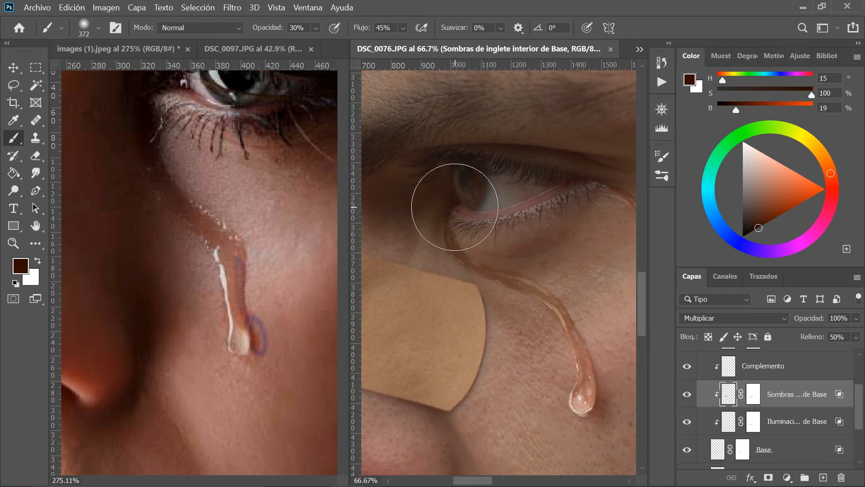
# Compare the whole portrait with and without the tears by toggling the Lagrima group's visibility
pyautogui.press('z')
pyautogui.moveTo(540, 237)
pyautogui.mouseDown()
pyautogui.moveTo(479, 247)
pyautogui.moveTo(506, 266)
pyautogui.mouseUp()
pyautogui.moveTo(582, 270); pyautogui.dragTo(467, 312)
pyautogui.scroll(3, 732, 385)
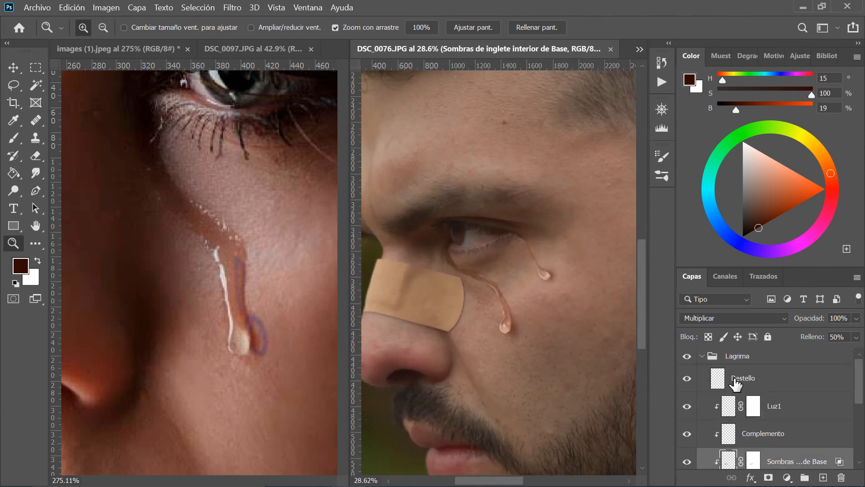
pyautogui.click(700, 357)
pyautogui.click(687, 357)
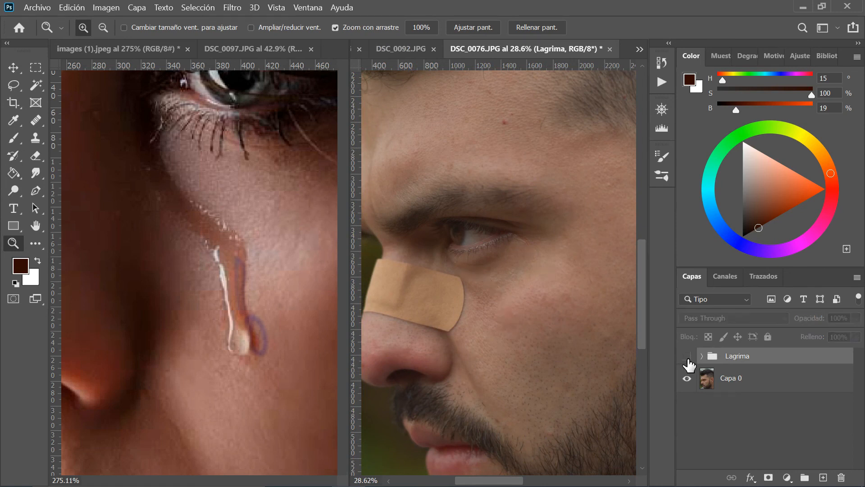
pyautogui.click(688, 356)
pyautogui.click(687, 357)
pyautogui.click(687, 356)
pyautogui.click(701, 356)
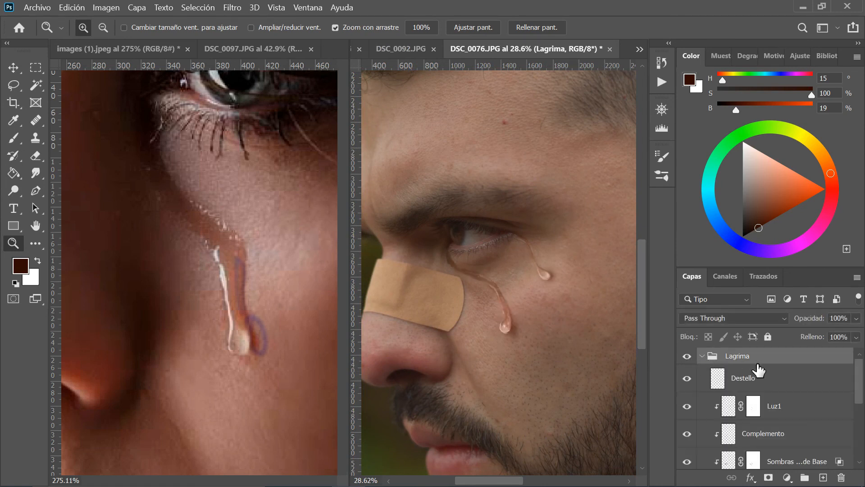
# Select the Destello layer, frame the longer tear closely and choose the Blur tool
pyautogui.click(763, 379)
pyautogui.moveTo(571, 272); pyautogui.dragTo(601, 283)
pyautogui.moveTo(512, 480); pyautogui.dragTo(500, 471)
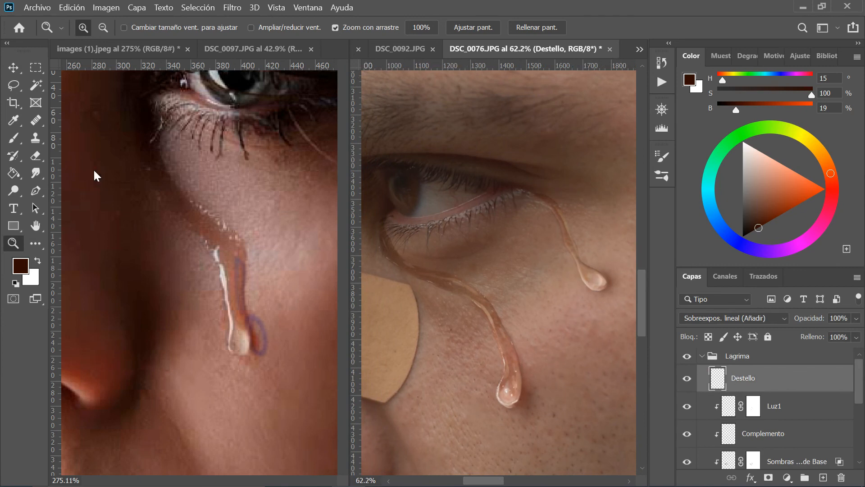
pyautogui.click(36, 173)
pyautogui.press('z')
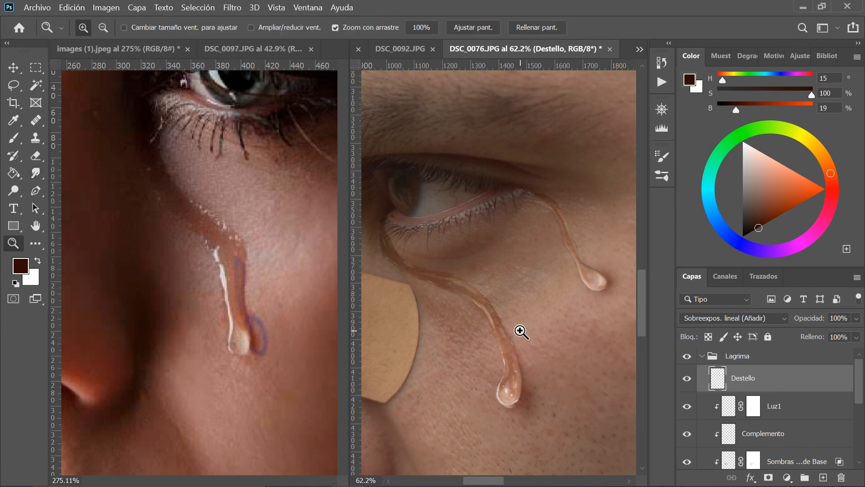
pyautogui.moveTo(518, 332); pyautogui.dragTo(550, 332)
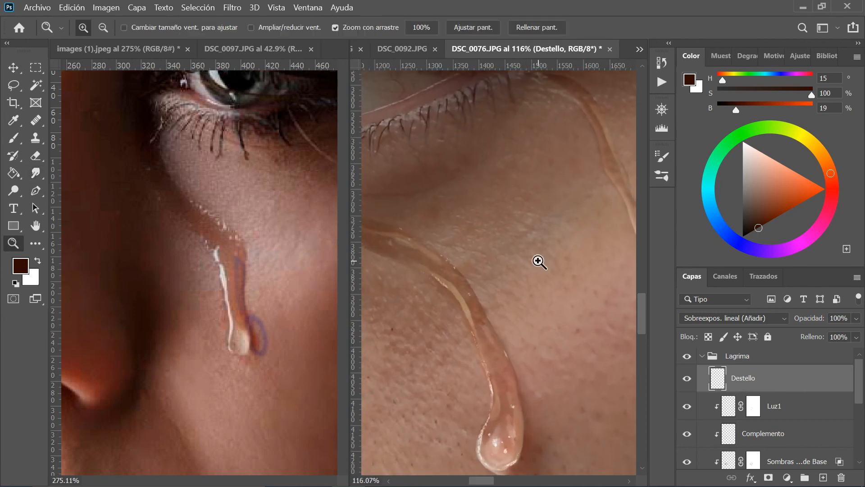
pyautogui.click(36, 173)
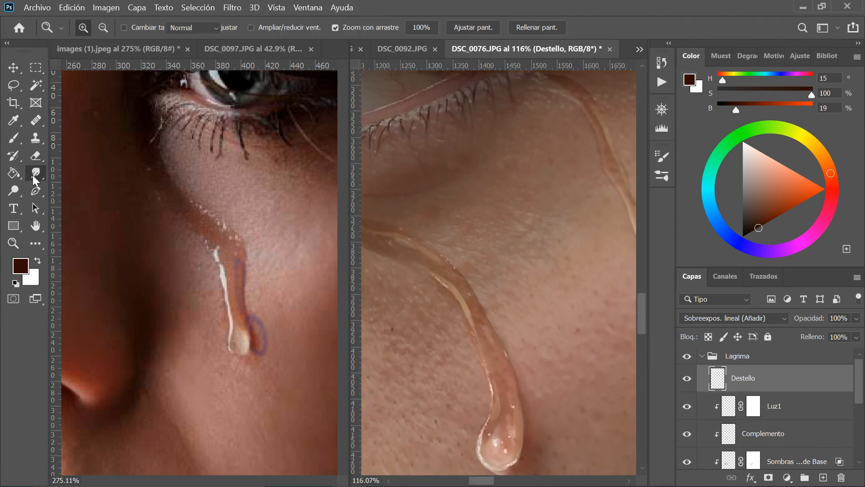
pyautogui.click(108, 172)
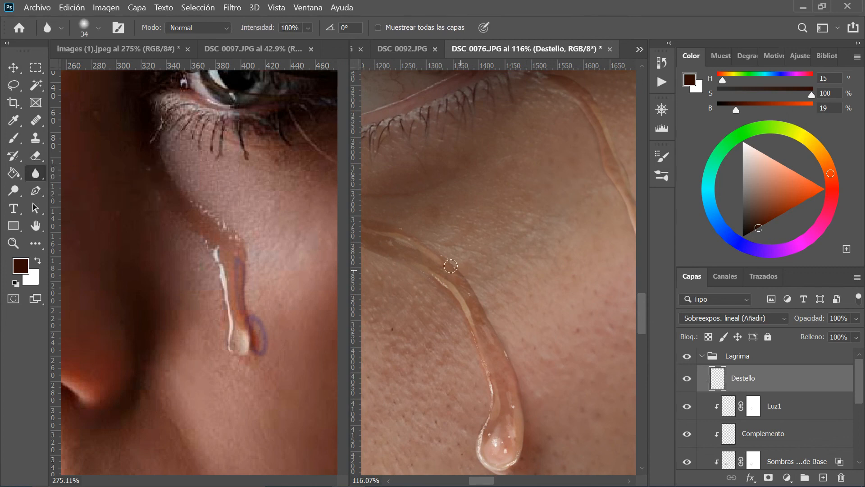
# Set the Blur tool to 35% intensity with a soft 14 px brush for the longer tear's glints
pyautogui.click(299, 28)
pyautogui.write('35')
pyautogui.press('Return')
pyautogui.rightClick(532, 320)
pyautogui.moveTo(607, 301); pyautogui.dragTo(576, 307)
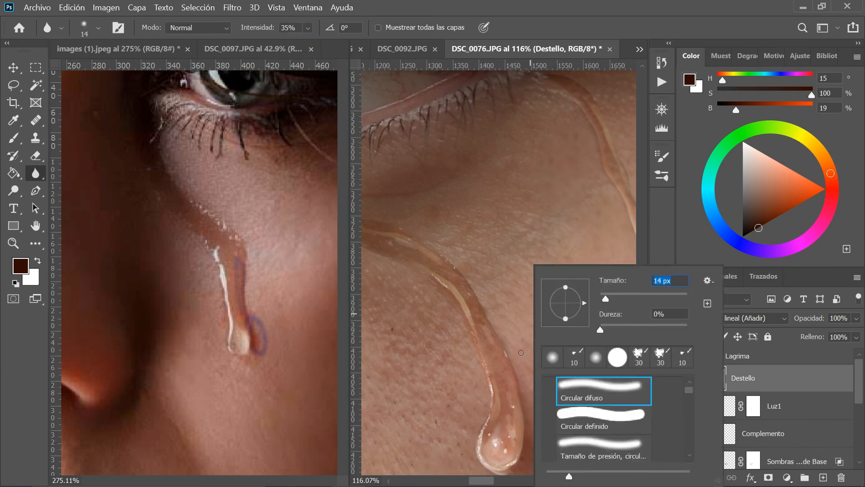
pyautogui.press('Return')
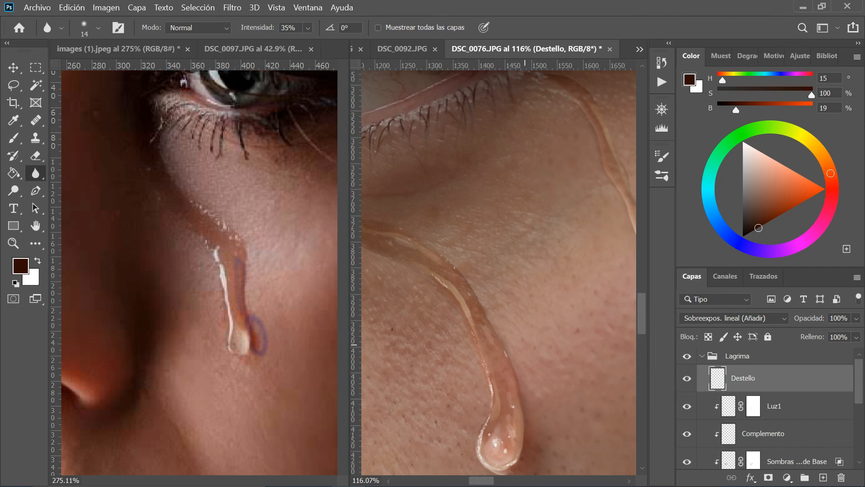
# Soften the longer tear's glints from the drop up to the inner eye corner with the Blur tool, enlarging its brush to 30 px
pyautogui.moveTo(537, 339); pyautogui.dragTo(579, 257)
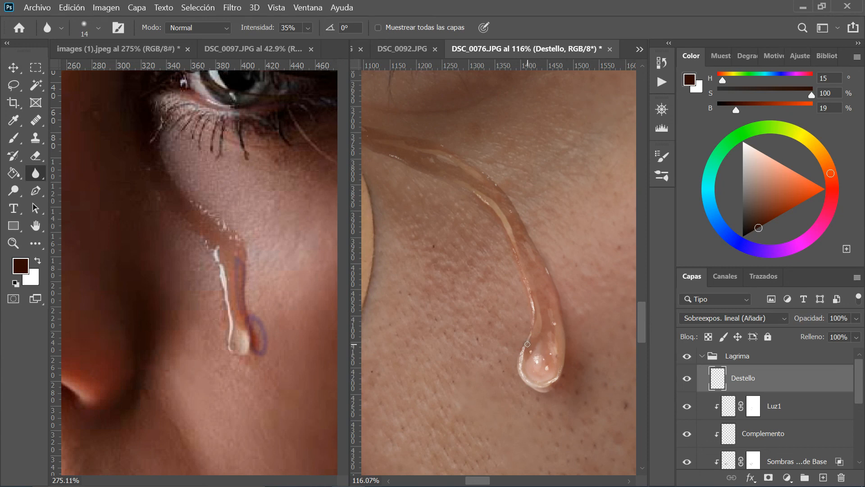
pyautogui.moveTo(399, 152)
pyautogui.mouseDown()
pyautogui.moveTo(504, 344)
pyautogui.moveTo(504, 369)
pyautogui.mouseUp()
pyautogui.hotkey('ctrl', '-')
pyautogui.hotkey('ctrl', '-')
pyautogui.press(']')
pyautogui.press(']')
pyautogui.hotkey('ctrl', '+')
pyautogui.hotkey('ctrl', '+')
pyautogui.hotkey('ctrl', '-')
pyautogui.press(']')
pyautogui.press(']')
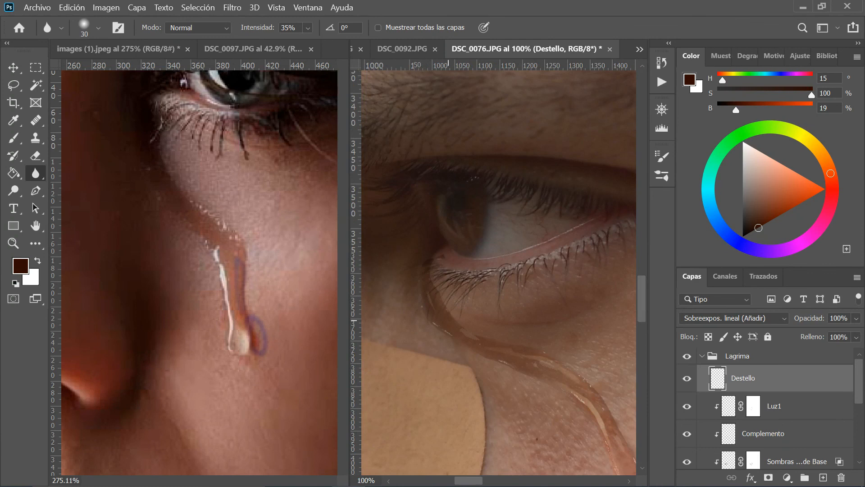
# Select the Base layer and choose the Eraser at 30% opacity with an 18 px brush near the tear's start
pyautogui.click(829, 406)
pyautogui.click(735, 358)
pyautogui.scroll(-3, 748, 368)
pyautogui.click(780, 389)
pyautogui.press('e')
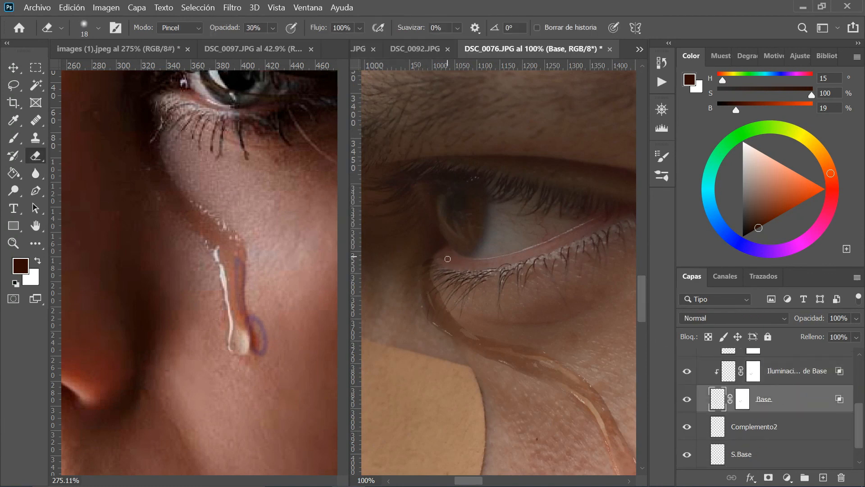
# Compare both tears with and without their glints by toggling the Destello layer's visibility
pyautogui.hotkey('ctrl', '-')
pyautogui.hotkey('ctrl', '-')
pyautogui.hotkey('ctrl', '-')
pyautogui.hotkey('ctrl', '-')
pyautogui.press('z')
pyautogui.moveTo(585, 332); pyautogui.dragTo(622, 334)
pyautogui.scroll(4, 689, 383)
pyautogui.click(687, 379)
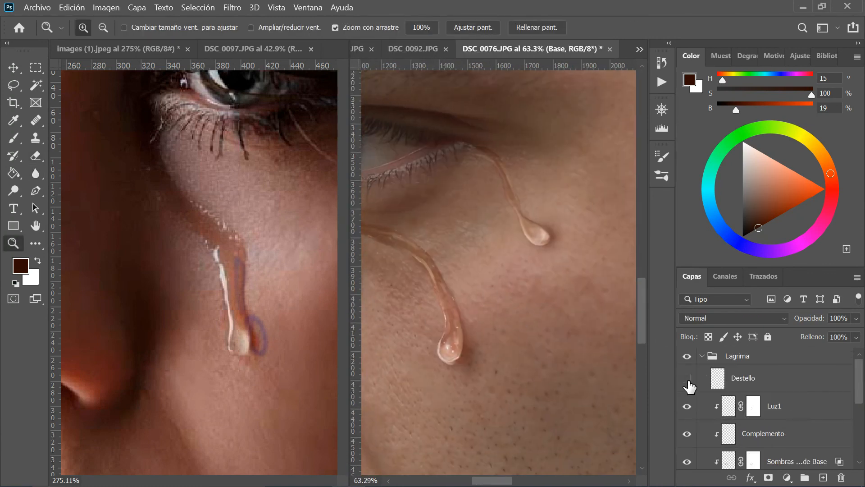
pyautogui.moveTo(433, 280); pyautogui.dragTo(489, 289)
pyautogui.click(687, 378)
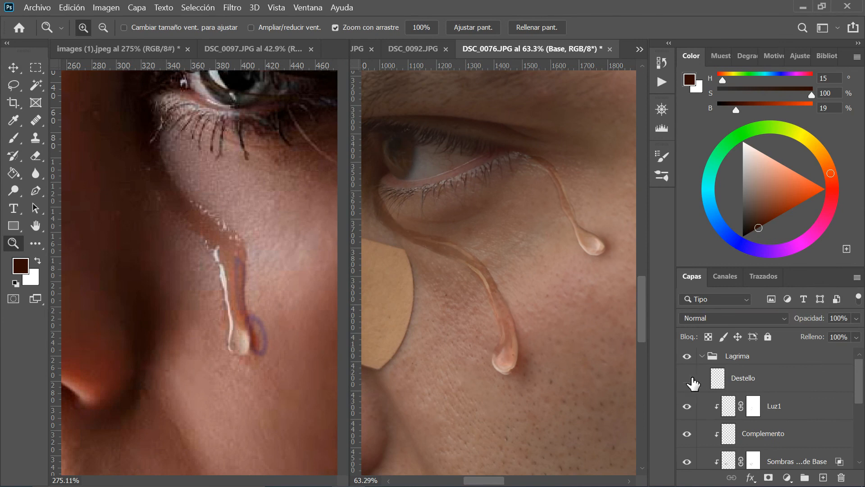
# Choose a splatter brush in pale tint H 15, S 9, B 100 and select the Destello layer for the shorter tear
pyautogui.moveTo(521, 220); pyautogui.dragTo(543, 220)
pyautogui.moveTo(543, 220); pyautogui.dragTo(480, 211)
pyautogui.click(661, 175)
pyautogui.click(545, 356)
pyautogui.click(619, 128)
pyautogui.click(751, 146)
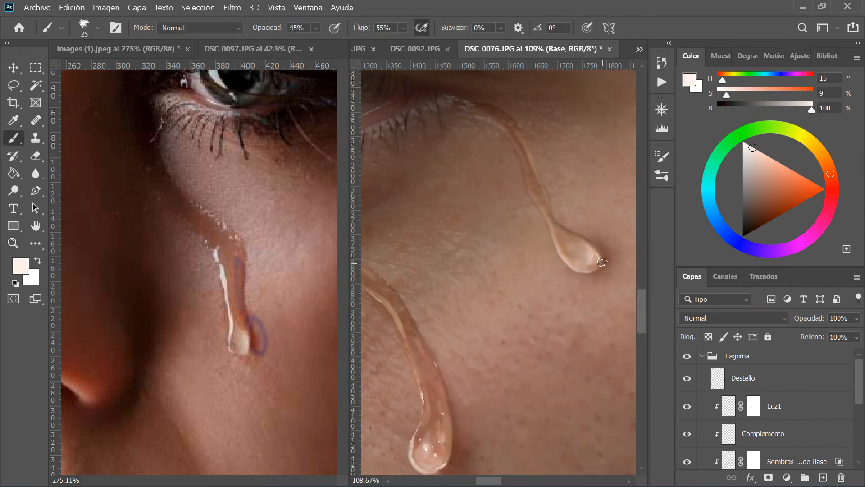
pyautogui.moveTo(593, 247); pyautogui.dragTo(600, 253)
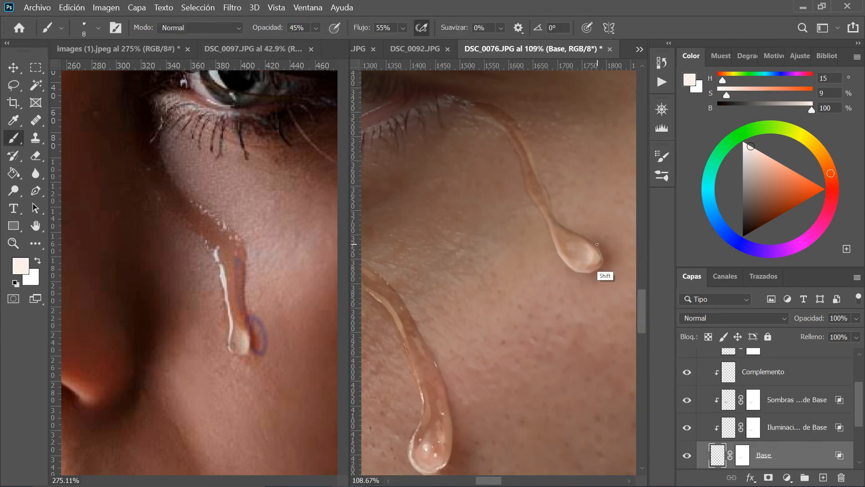
pyautogui.scroll(2, 771, 372)
pyautogui.click(772, 372)
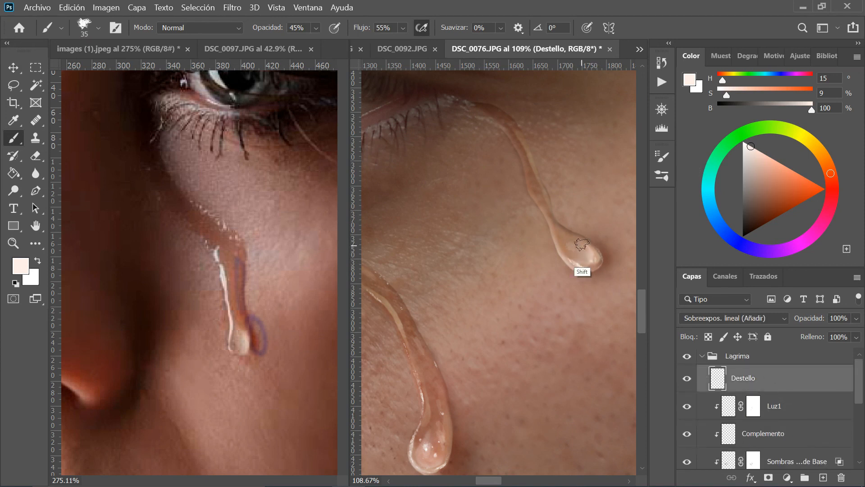
# Undo the oversized splatter mark and dab small glints on the shorter tear's drop with an 8 px brush
pyautogui.hotkey('ctrl', 'z')
pyautogui.press('[')
pyautogui.press('[')
pyautogui.press('[')
pyautogui.press('[')
pyautogui.press('[')
pyautogui.press('[')
pyautogui.press('[')
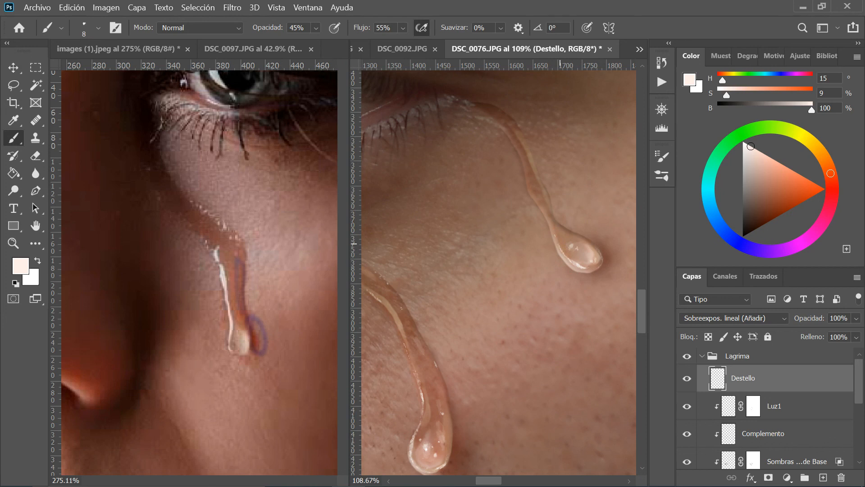
# Dab fine glints along the shorter tear's trail with a small splatter brush at 34% opacity
pyautogui.press('8')
pyautogui.press('[')
pyautogui.press('[')
pyautogui.press('[')
pyautogui.press('[')
pyautogui.press('[')
pyautogui.press('3')
pyautogui.press('4')
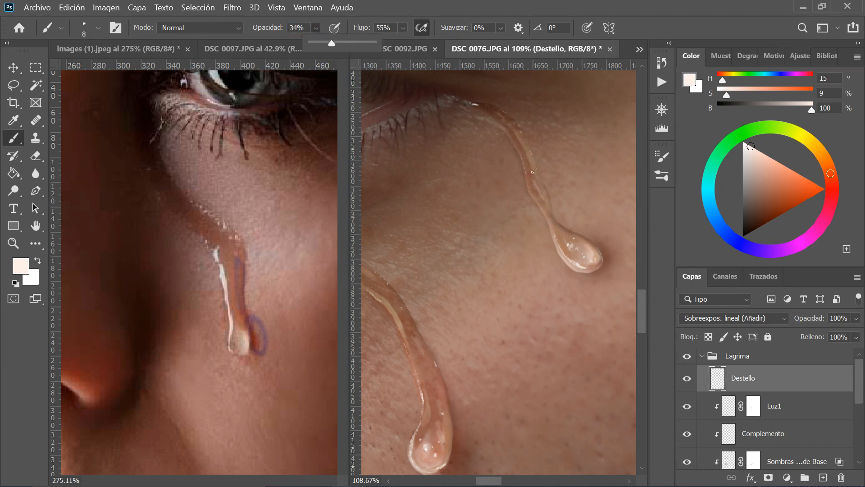
# Choose the Blur tool to soften the shorter tear's glints on the Destello layer
pyautogui.hotkey('ctrl', '-')
pyautogui.hotkey('ctrl', '-')
pyautogui.hotkey('ctrl', '-')
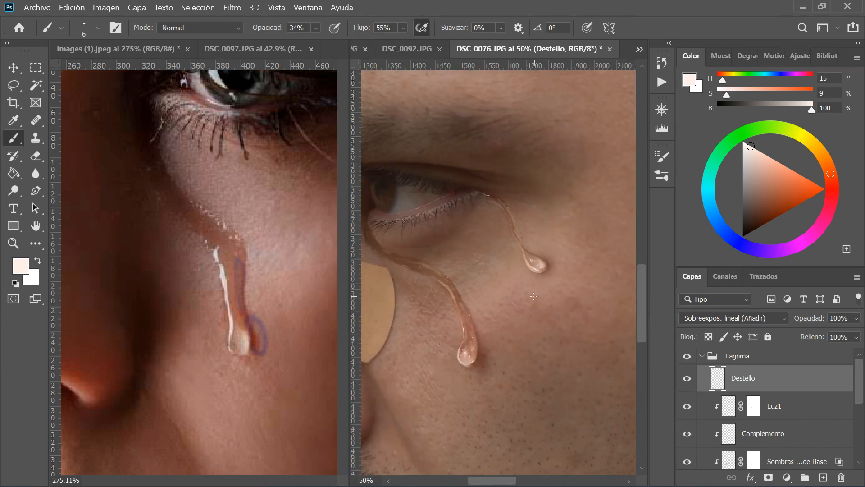
pyautogui.hotkey('ctrl', '+')
pyautogui.click(36, 175)
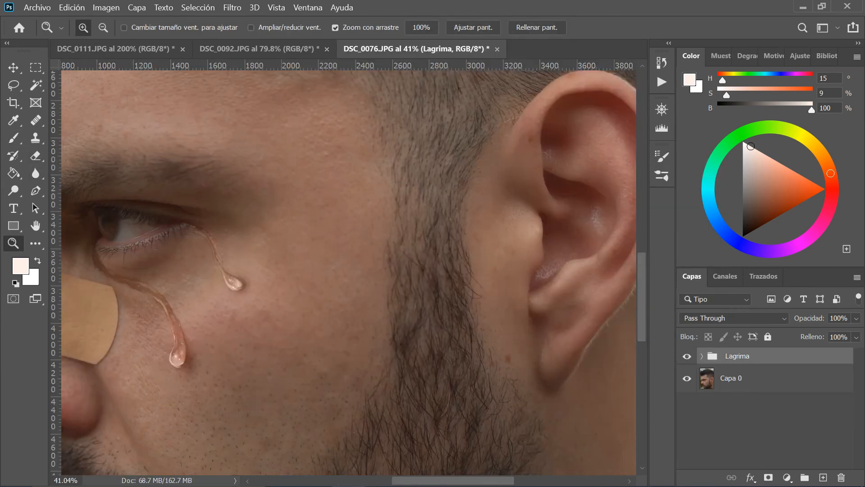
# Compare the face with and without the finished tears by toggling the Lagrima group's visibility
pyautogui.moveTo(277, 292); pyautogui.dragTo(423, 243)
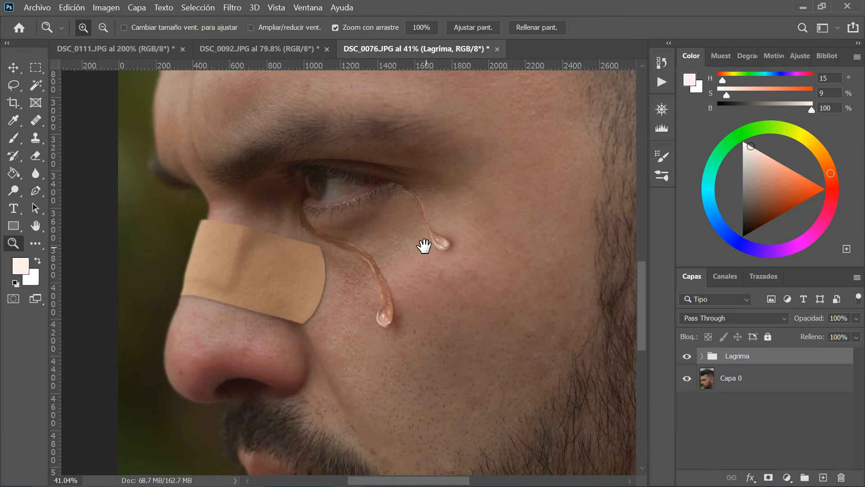
pyautogui.click(688, 356)
pyautogui.click(688, 357)
# Stamp the Lagrima group and Capa 0 into a merged copy on top and convert that copy to a smart object
pyautogui.keyDown('shift'); pyautogui.click(774, 389); pyautogui.keyUp('shift')
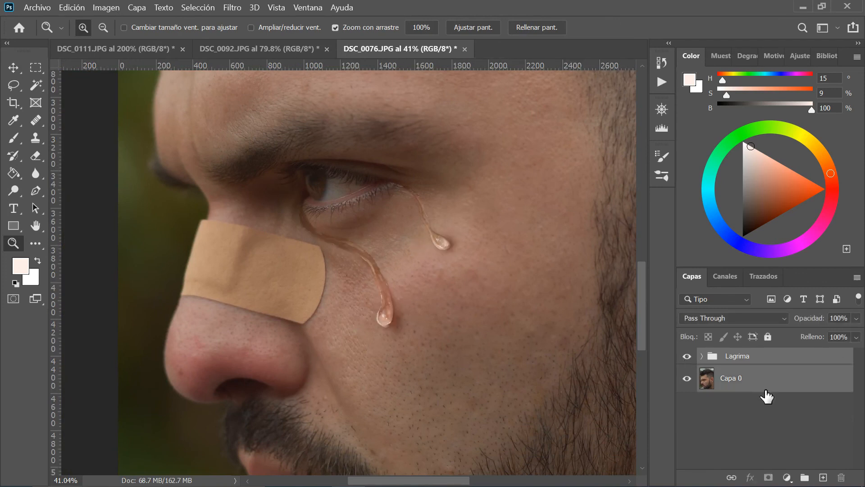
pyautogui.hotkey('ctrl', 'alt', 'e')
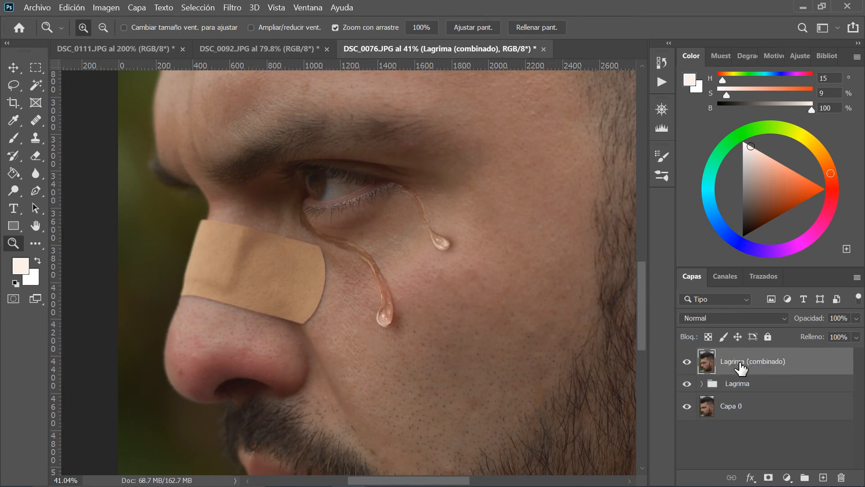
pyautogui.click(687, 384)
pyautogui.click(687, 384)
pyautogui.rightClick(807, 377)
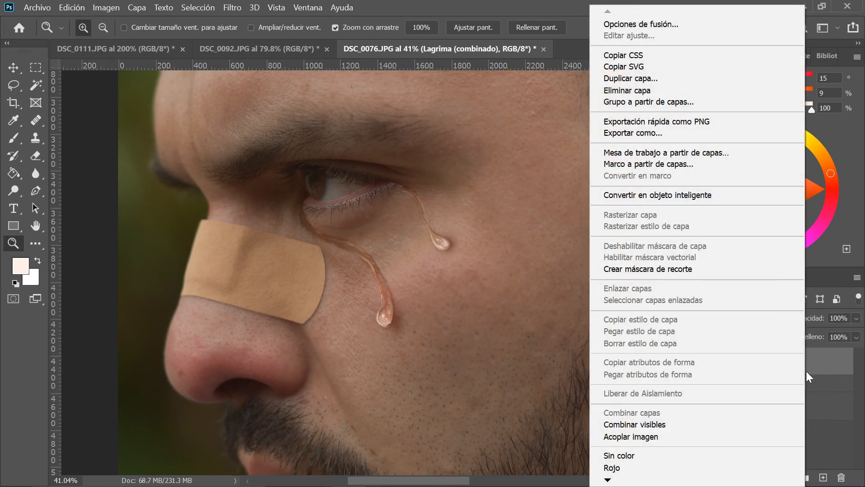
pyautogui.click(747, 195)
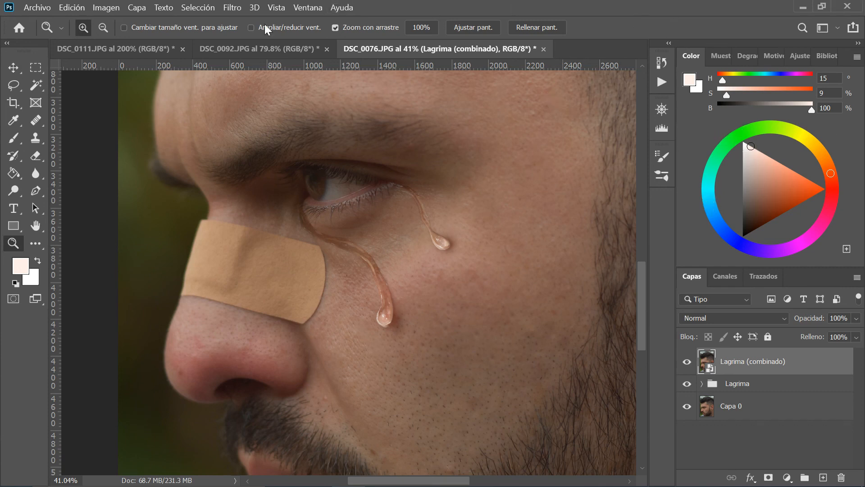
# Reset the colours to default black and white and open the Liquify filter on the Lagrima (combinado) layer
pyautogui.press('d')
pyautogui.press('x')
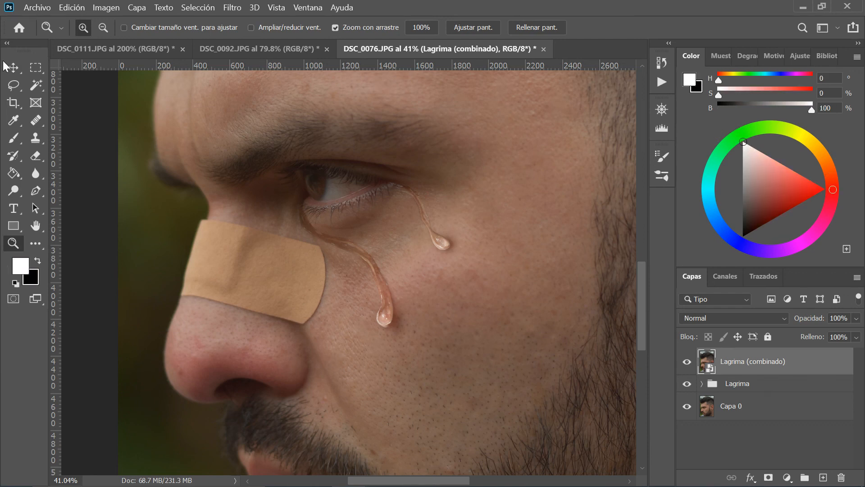
pyautogui.press('x')
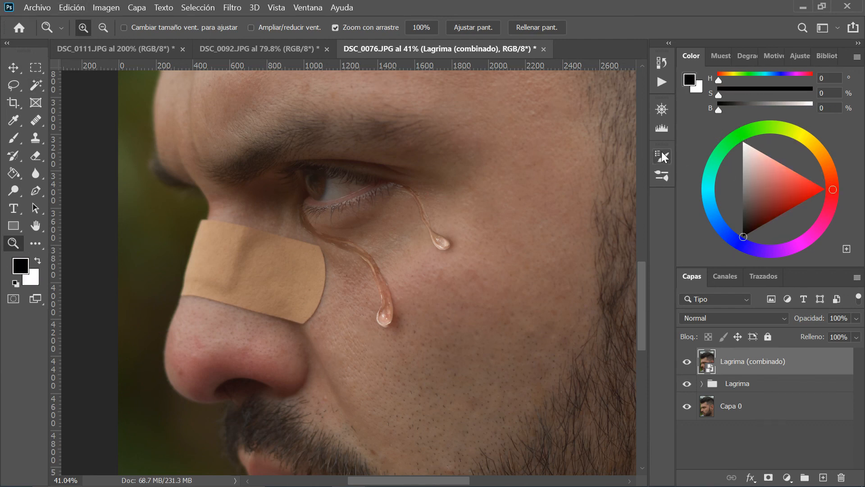
pyautogui.click(234, 15)
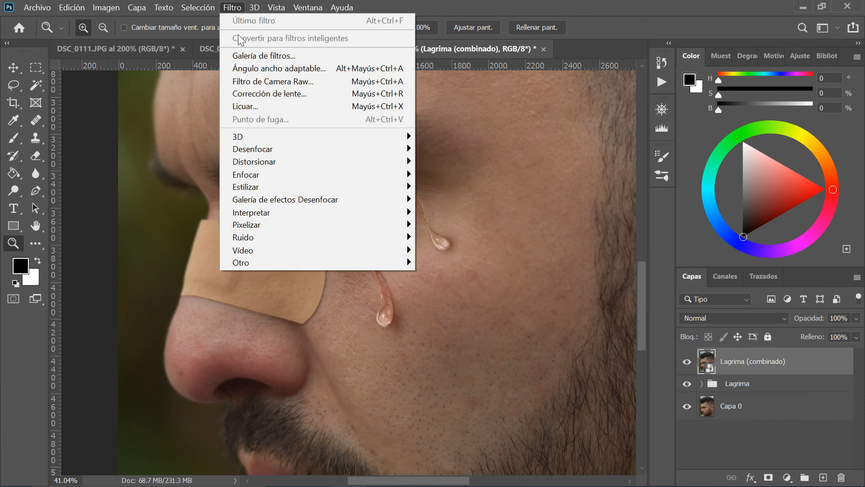
pyautogui.click(264, 107)
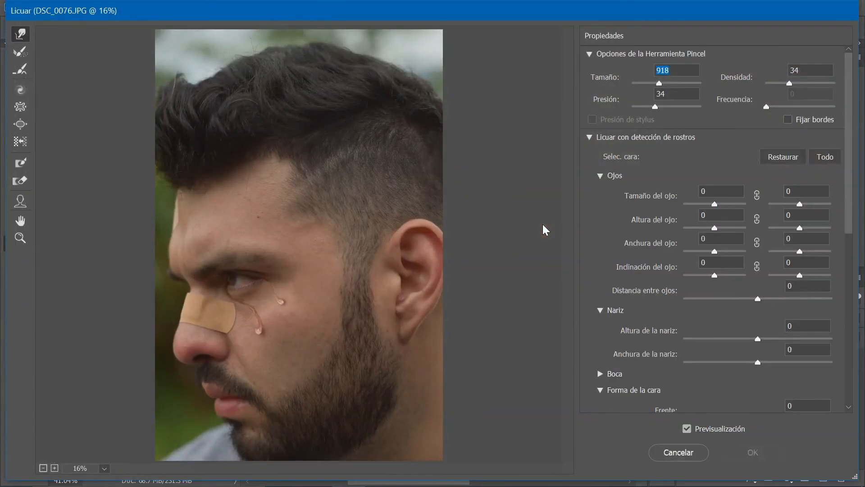
# Reshape the shorter tear's trail with the Forward Warp tool at size 77, density 34 and pressure 34
pyautogui.press('z')
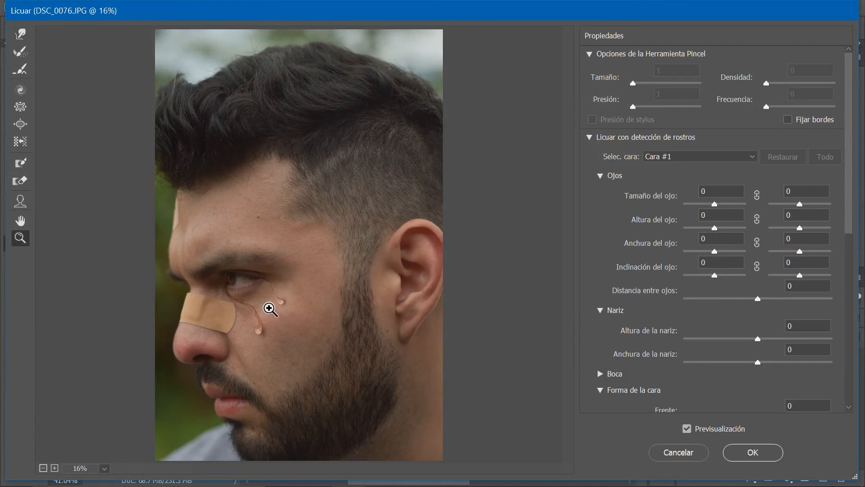
pyautogui.moveTo(262, 313); pyautogui.dragTo(411, 403)
pyautogui.moveTo(121, 36)
pyautogui.mouseDown()
pyautogui.moveTo(482, 267)
pyautogui.moveTo(472, 266)
pyautogui.mouseUp()
pyautogui.moveTo(334, 181)
pyautogui.mouseDown()
pyautogui.moveTo(562, 386)
pyautogui.moveTo(519, 329)
pyautogui.mouseUp()
pyautogui.hotkey('ctrl', '1')
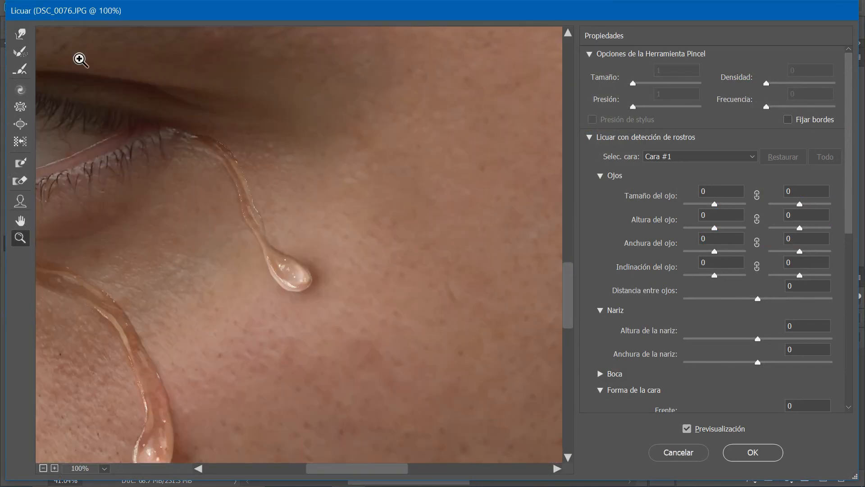
pyautogui.press('w')
pyautogui.moveTo(646, 83); pyautogui.dragTo(641, 83)
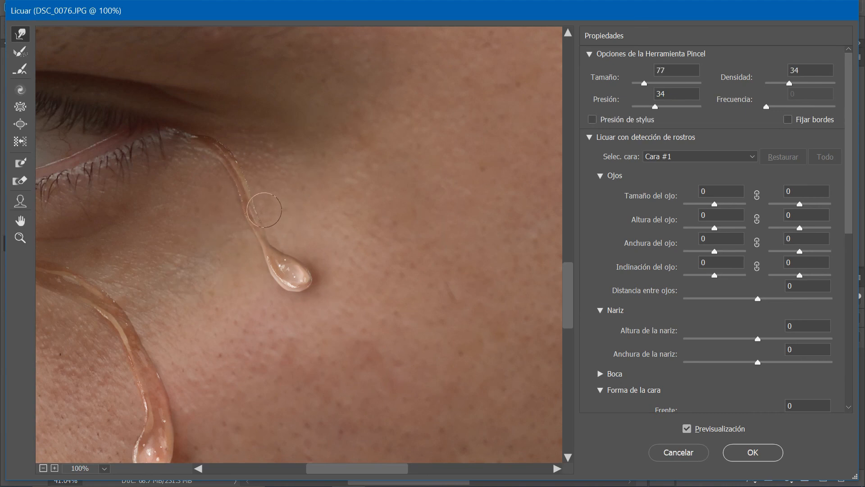
pyautogui.moveTo(216, 250)
pyautogui.mouseDown()
pyautogui.moveTo(239, 257)
pyautogui.moveTo(424, 165)
pyautogui.mouseUp()
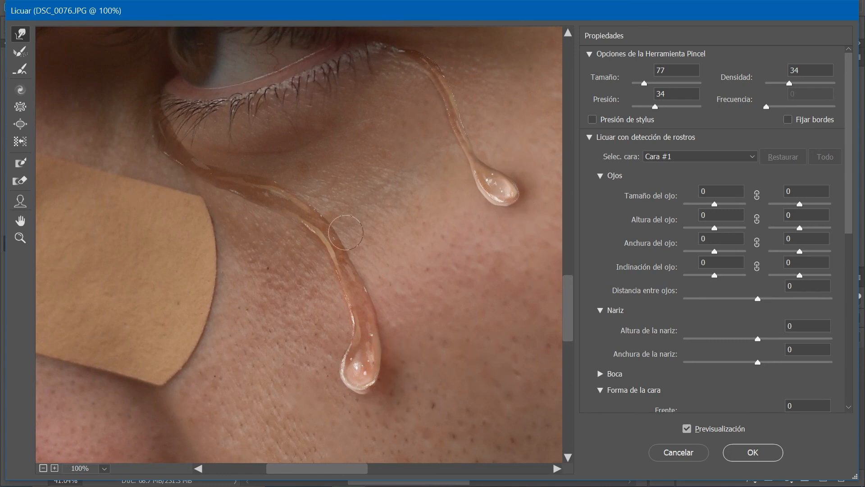
# Choose Liquify's Bloat tool for enlarging the tears, with both drops in view
pyautogui.click(25, 129)
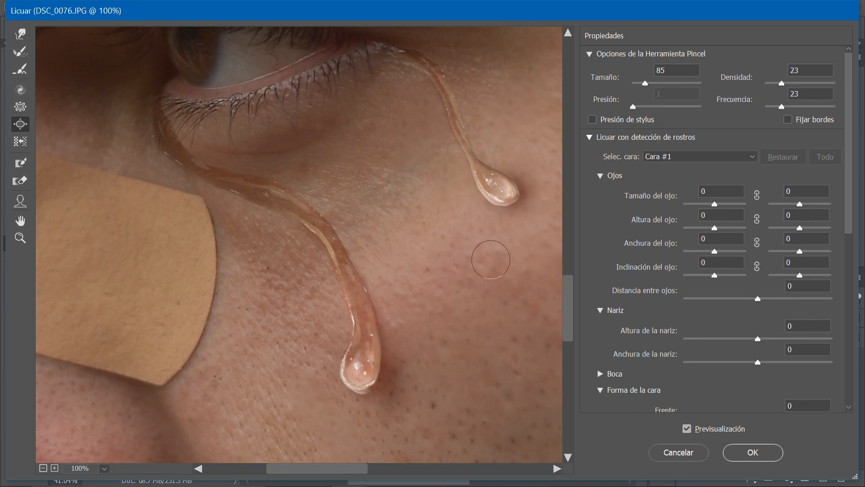
pyautogui.hotkey('ctrl', '-')
pyautogui.hotkey('ctrl', '-')
# Try the Bloat tool at size 2052 over the tears and undo the distortion
pyautogui.moveTo(645, 83)
pyautogui.mouseDown()
pyautogui.moveTo(675, 84)
pyautogui.moveTo(667, 84)
pyautogui.mouseUp()
pyautogui.moveTo(342, 157)
pyautogui.mouseDown()
pyautogui.moveTo(280, 198)
pyautogui.moveTo(288, 195)
pyautogui.mouseUp()
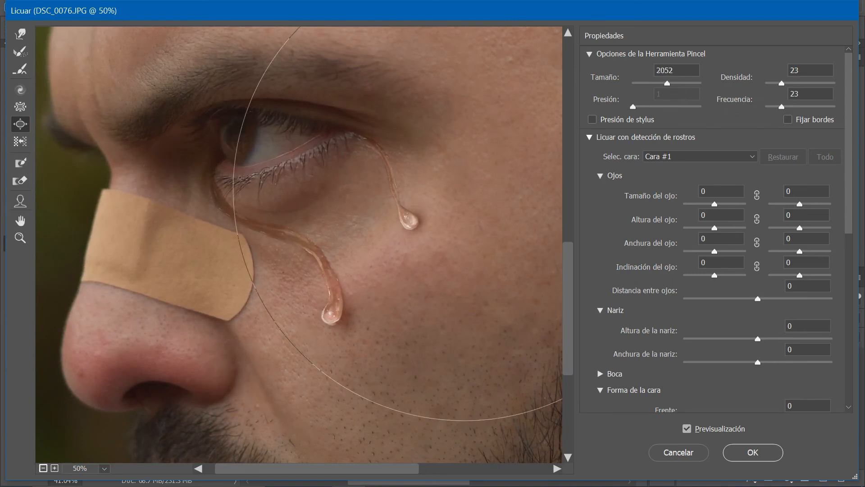
pyautogui.hotkey('ctrl', 'alt', 'z')
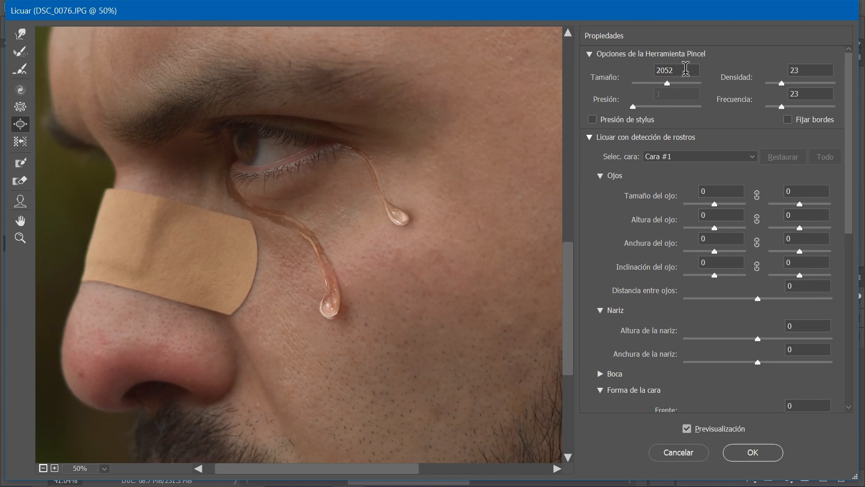
# Enlarge both teardrops with the Bloat tool at size 250 and apply the Liquify filter
pyautogui.moveTo(672, 70); pyautogui.dragTo(601, 63)
pyautogui.moveTo(690, 70); pyautogui.dragTo(342, 4)
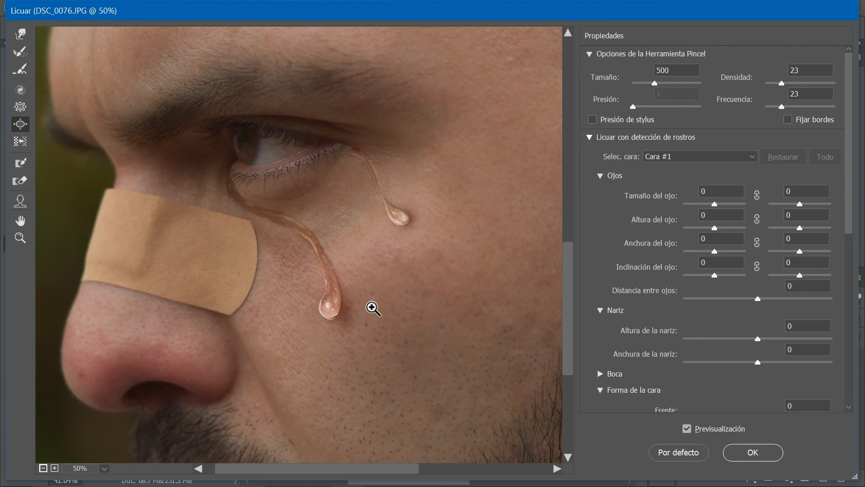
pyautogui.write('500')
pyautogui.press('Return')
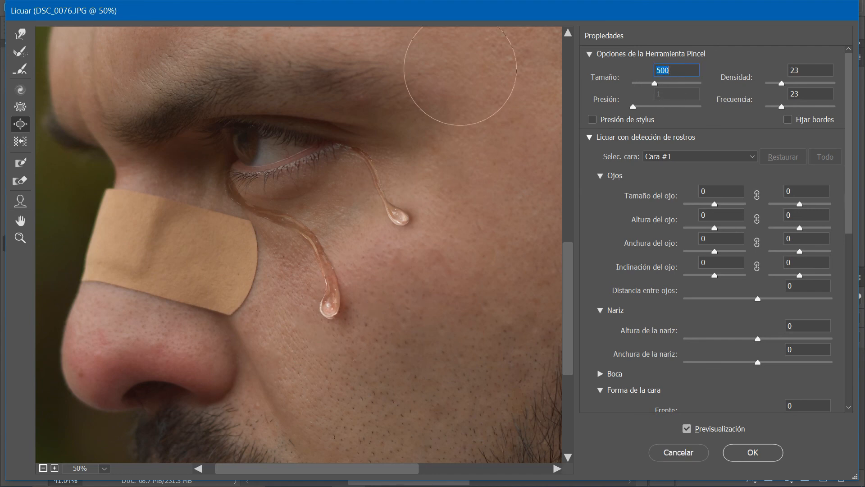
pyautogui.write('250')
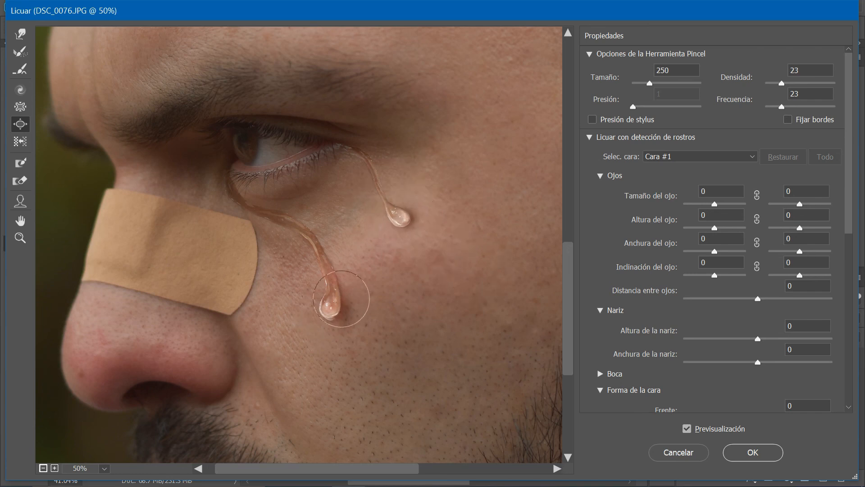
pyautogui.click(748, 452)
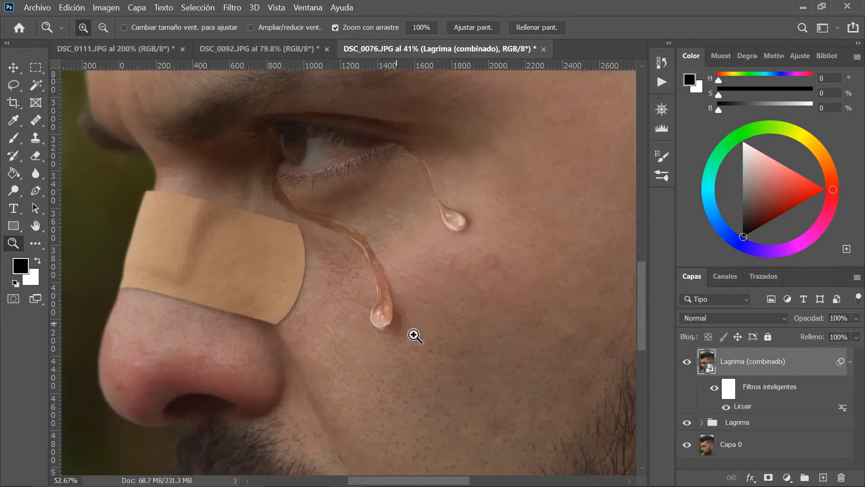
# Compare the liquified tears with the originals by toggling the Lagrima (combinado) layer's visibility, close up and across the portrait
pyautogui.moveTo(413, 336); pyautogui.dragTo(441, 351)
pyautogui.click(687, 368)
pyautogui.click(689, 369)
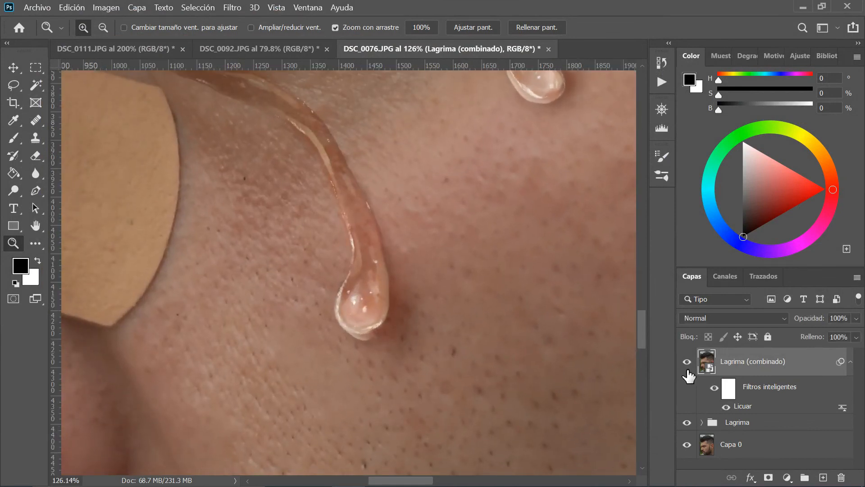
pyautogui.moveTo(480, 271); pyautogui.dragTo(462, 269)
pyautogui.hotkey('ctrl', '-')
pyautogui.hotkey('ctrl', '-')
pyautogui.hotkey('ctrl', '-')
pyautogui.hotkey('ctrl', '-')
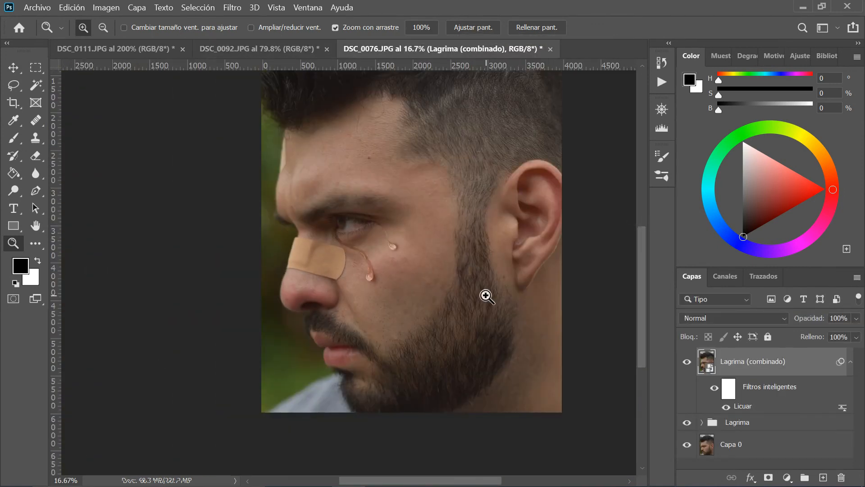
# Select the drop in DSC_0092.JPG with a rectangular marquee and bring it into the portrait as a new layer over the longer tear
pyautogui.click(284, 54)
pyautogui.click(36, 67)
pyautogui.moveTo(218, 243); pyautogui.dragTo(350, 362)
pyautogui.moveTo(283, 297); pyautogui.dragTo(442, 168)
pyautogui.moveTo(421, 300); pyautogui.dragTo(333, 394)
# Change the pasted drop's blend mode and transform it to fit over the longer tear's drop
pyautogui.click(735, 319)
pyautogui.click(712, 316)
pyautogui.moveTo(382, 323); pyautogui.dragTo(336, 360)
pyautogui.moveTo(249, 442); pyautogui.dragTo(276, 410)
pyautogui.press('Return')
pyautogui.moveTo(311, 381); pyautogui.dragTo(356, 382)
# Add a layer mask to Capa 1 and set up a soft black 30 px brush at 100% opacity and 55% flow
pyautogui.click(768, 477)
pyautogui.press('b')
pyautogui.click(662, 156)
pyautogui.click(491, 154)
pyautogui.moveTo(268, 28); pyautogui.dragTo(376, 71)
pyautogui.click(661, 157)
pyautogui.moveTo(256, 332); pyautogui.dragTo(240, 369)
pyautogui.click(421, 28)
pyautogui.rightClick(437, 75)
pyautogui.scroll(-2, 517, 217)
# Paint the pasted drop's surroundings out on the mask and set the layer's blend mode to Trama
pyautogui.moveTo(232, 331)
pyautogui.mouseDown()
pyautogui.moveTo(256, 334)
pyautogui.moveTo(253, 429)
pyautogui.moveTo(352, 338)
pyautogui.mouseUp()
pyautogui.moveTo(311, 428); pyautogui.dragTo(286, 427)
pyautogui.click(731, 319)
pyautogui.click(703, 256)
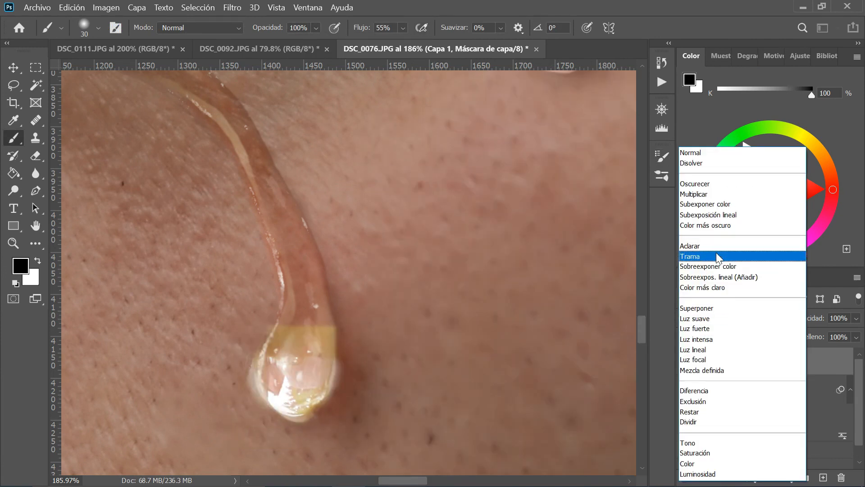
# Set Capa 1 to 64% opacity and 88% fill, and paint out the drop's lower edge on the layer mask
pyautogui.hotkey('ctrl', '1')
pyautogui.click(857, 318)
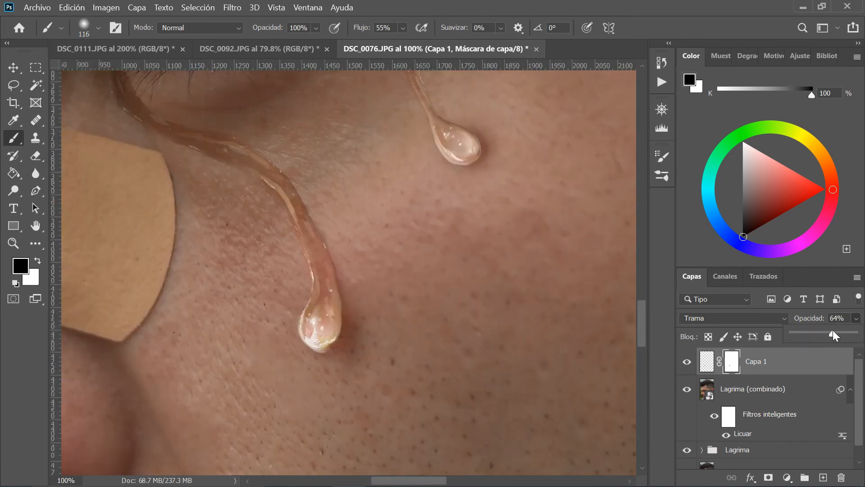
pyautogui.click(832, 332)
pyautogui.click(856, 337)
pyautogui.click(828, 351)
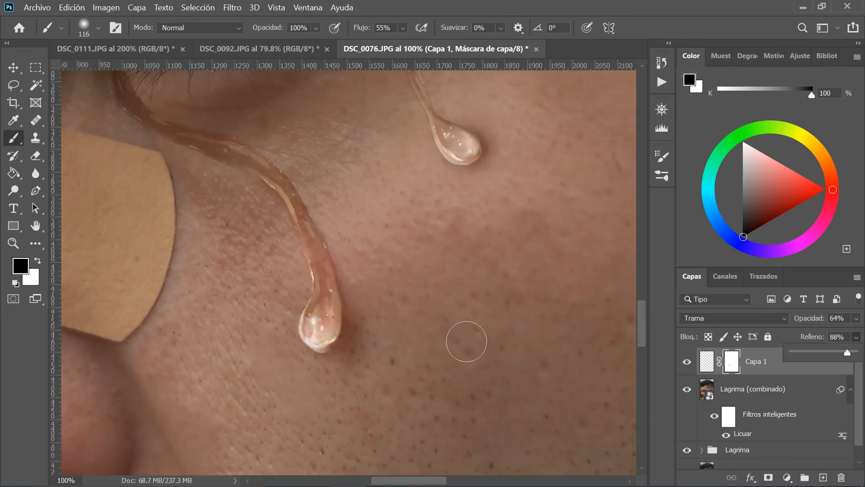
pyautogui.click(466, 342)
pyautogui.click(322, 341)
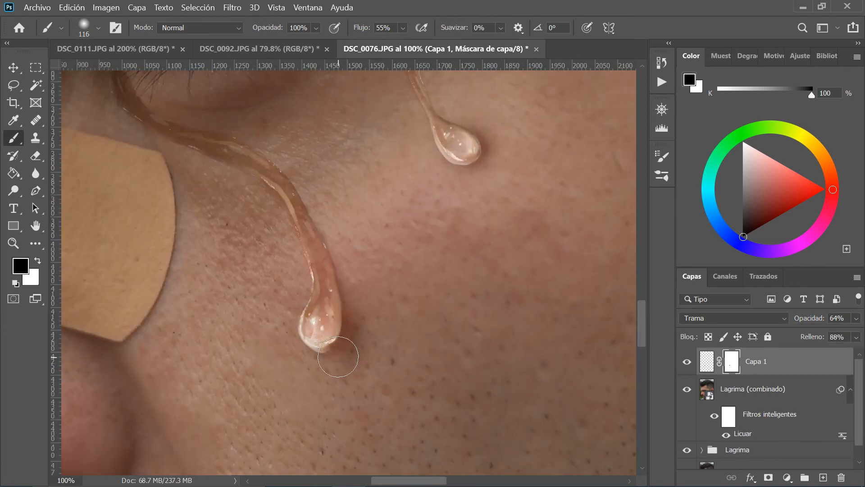
# Examine how the pasted drop blends into the longer tear, both at 300% and at 100% magnification
pyautogui.scroll(2, 412, 303)
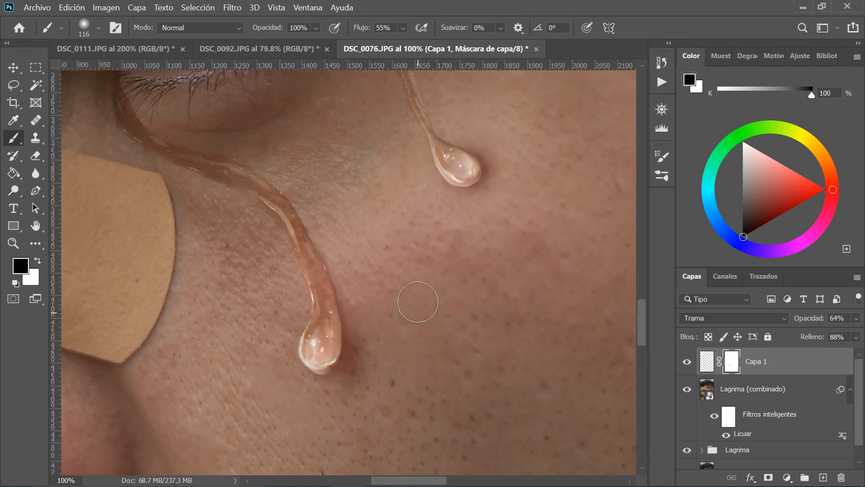
pyautogui.hotkey('ctrl', '-')
pyautogui.hotkey('ctrl', '+')
pyautogui.hotkey('ctrl', '+')
pyautogui.hotkey('ctrl', '+')
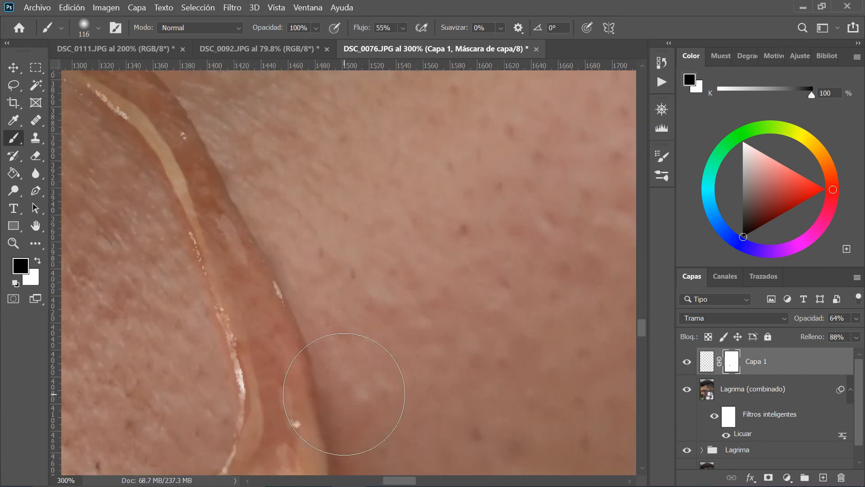
pyautogui.scroll(-8, 367, 370)
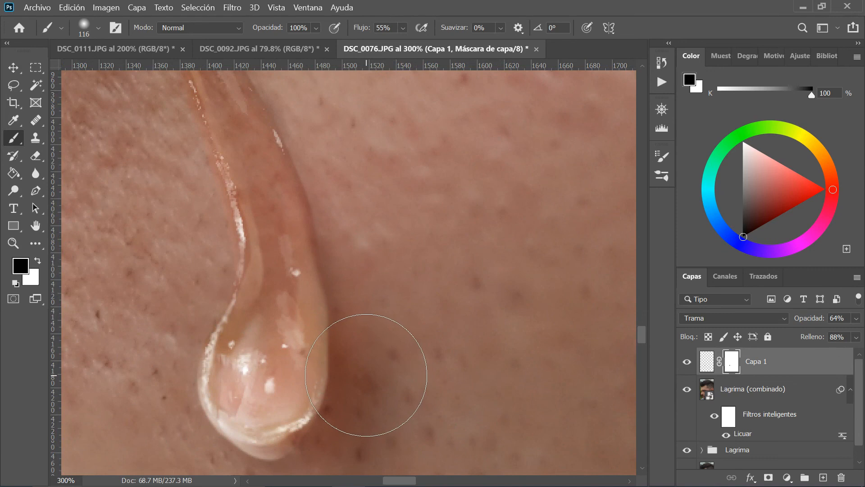
pyautogui.scroll(-1, 357, 381)
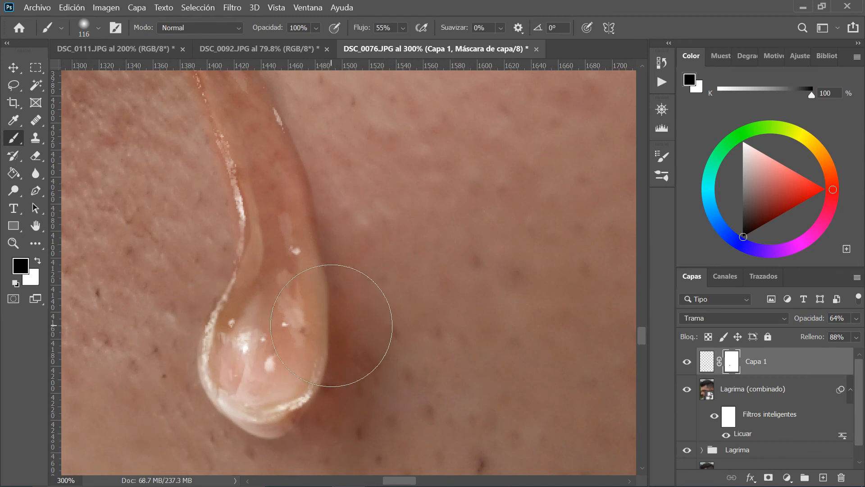
pyautogui.hotkey('ctrl', '-')
pyautogui.hotkey('ctrl', '-')
pyautogui.hotkey('ctrl', '-')
pyautogui.hotkey('ctrl', '+')
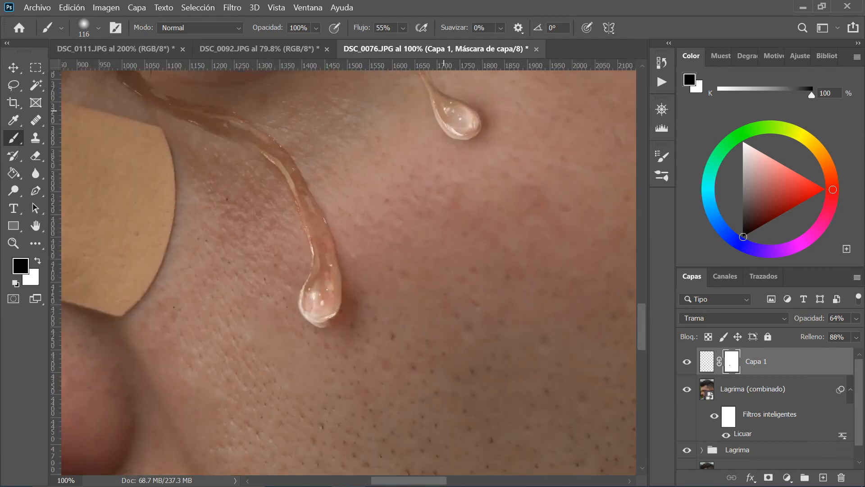
# Check the source drop in DSC_0092.JPG, then compare the portrait with Capa 1 hidden and shown and view both tears on the face
pyautogui.click(269, 53)
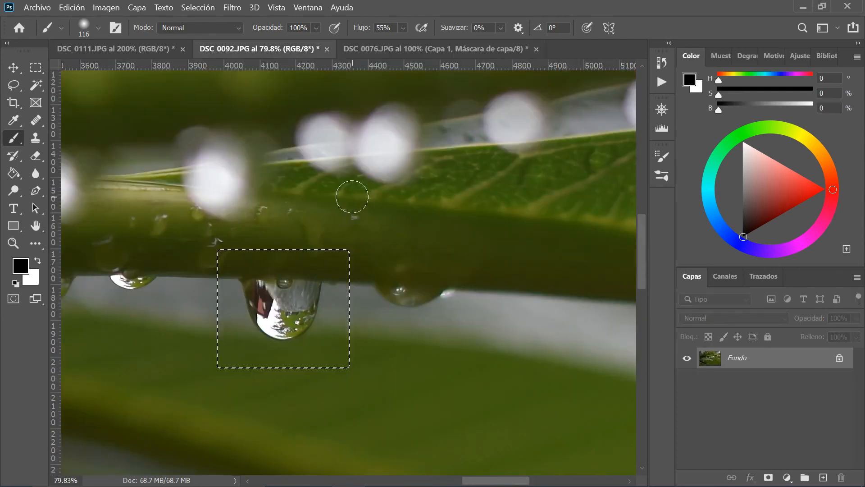
pyautogui.click(410, 50)
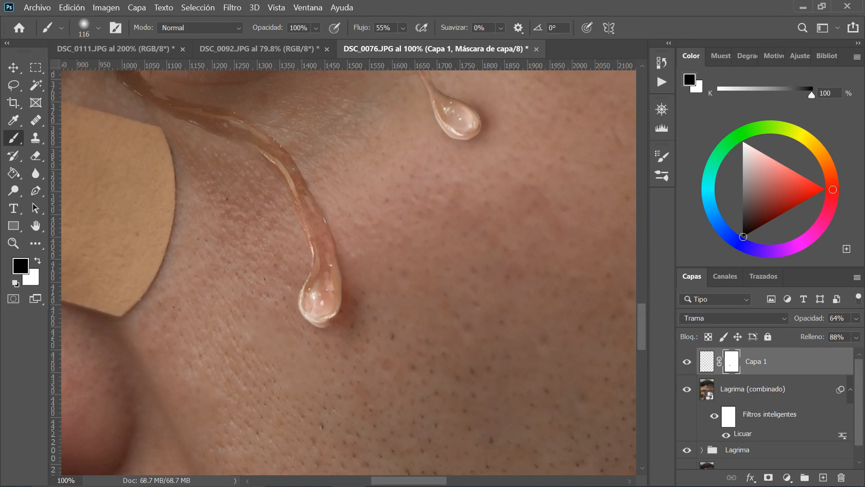
pyautogui.press('v')
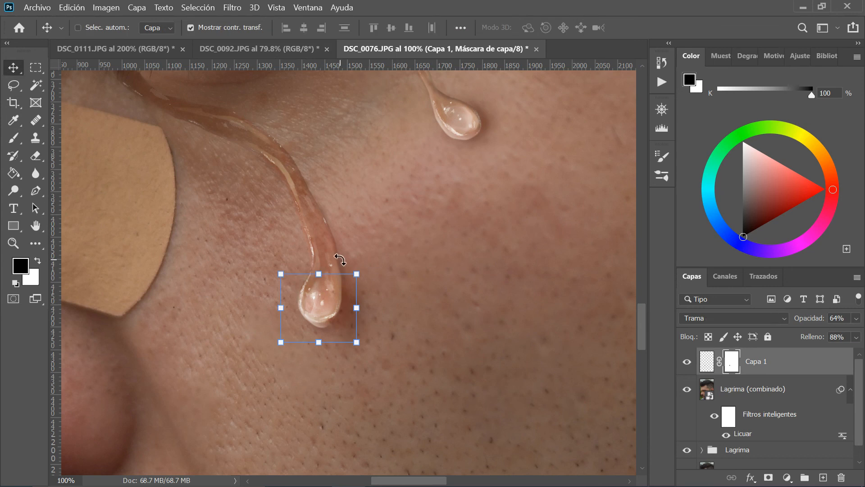
pyautogui.click(687, 362)
pyautogui.click(687, 362)
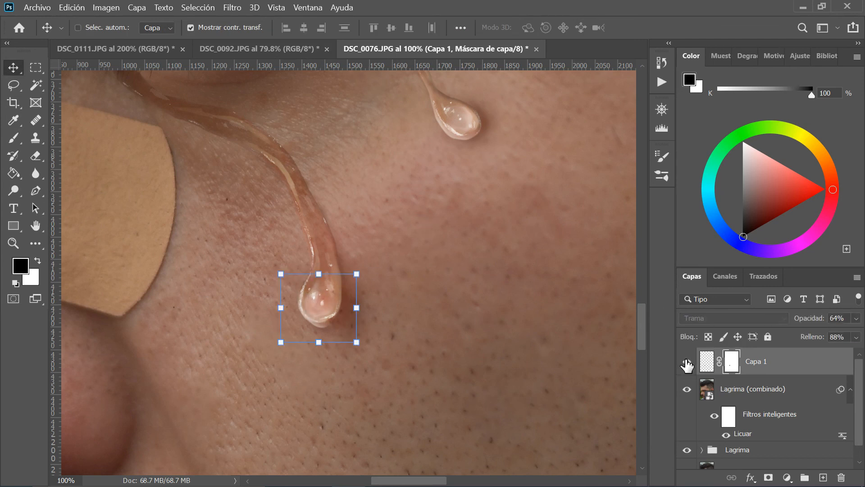
pyautogui.press('z')
pyautogui.moveTo(549, 293); pyautogui.dragTo(515, 305)
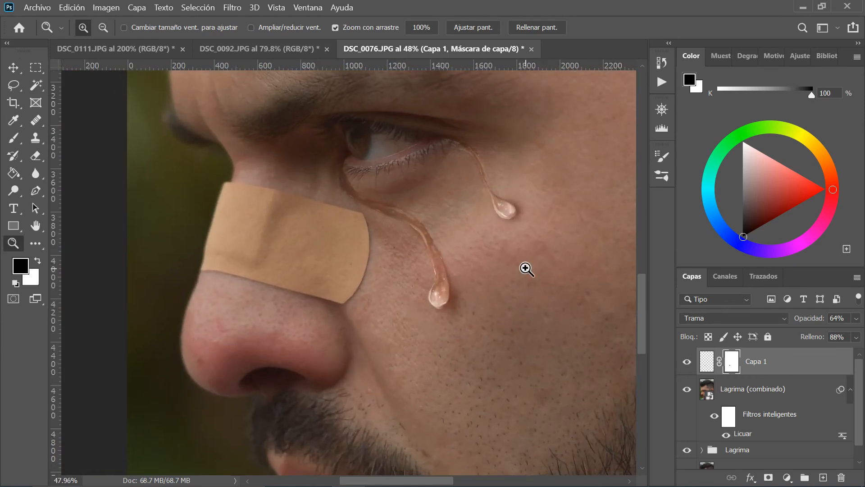